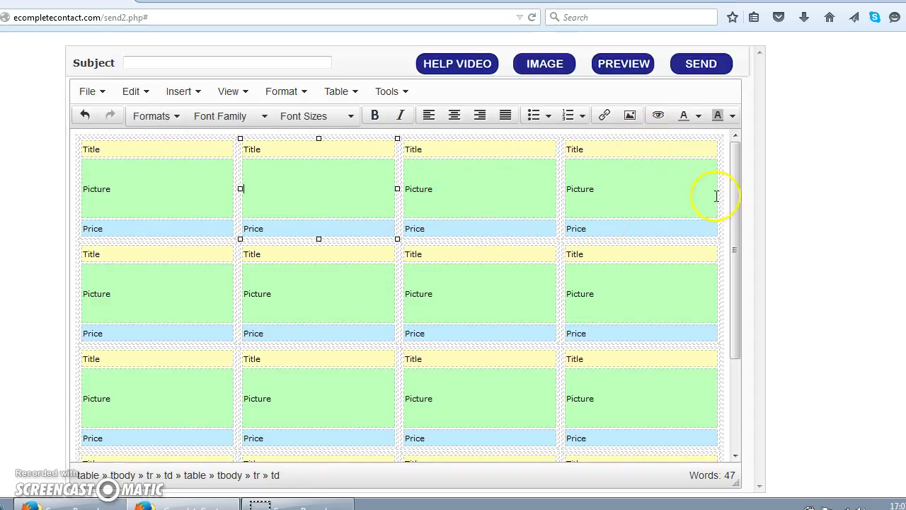
# Place the caret in the second product's empty picture box
pyautogui.moveTo(735, 201); pyautogui.dragTo(722, 186)
pyautogui.doubleClick(337, 148)
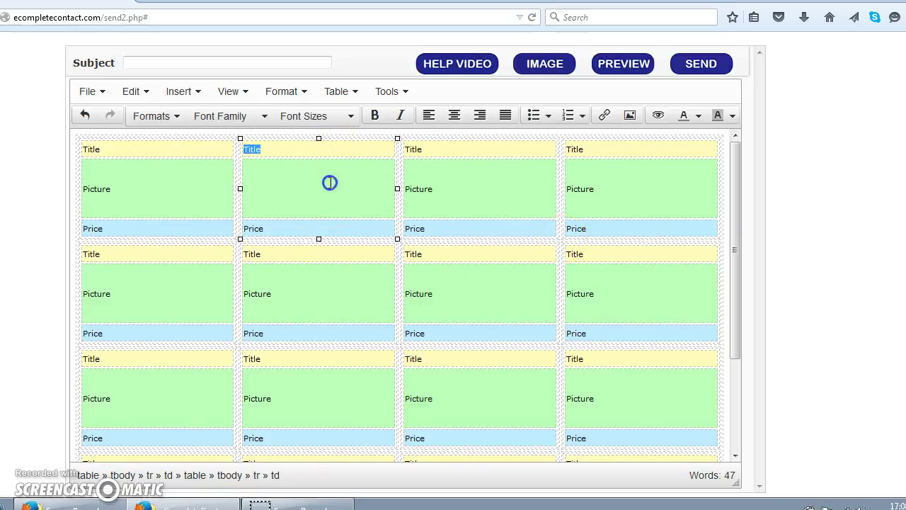
pyautogui.click(330, 183)
pyautogui.click(333, 228)
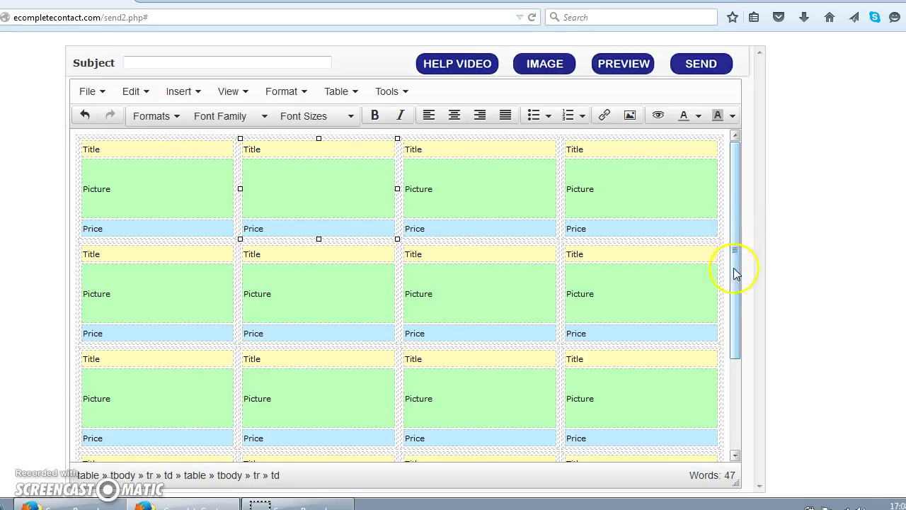
pyautogui.moveTo(734, 314); pyautogui.dragTo(727, 271)
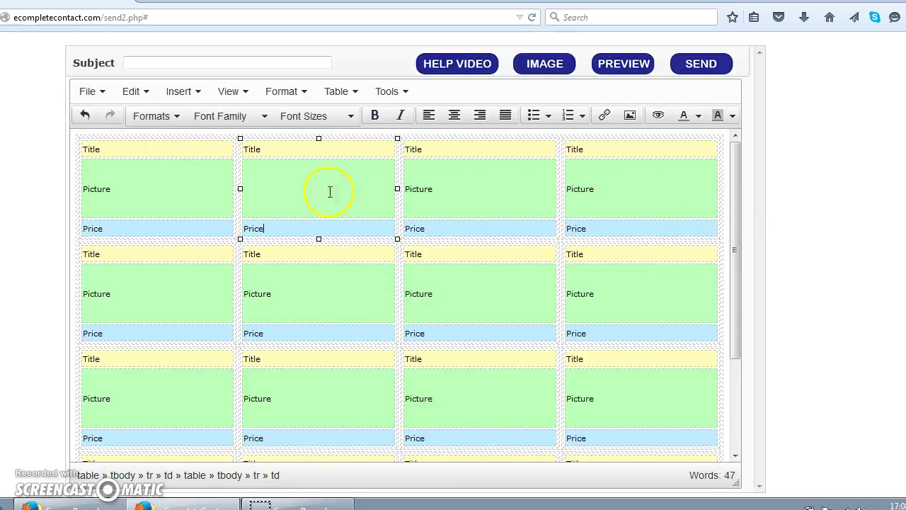
pyautogui.click(298, 191)
# Open the image manager and check Get from Library and Recent, ending on Upload Now
pyautogui.click(560, 77)
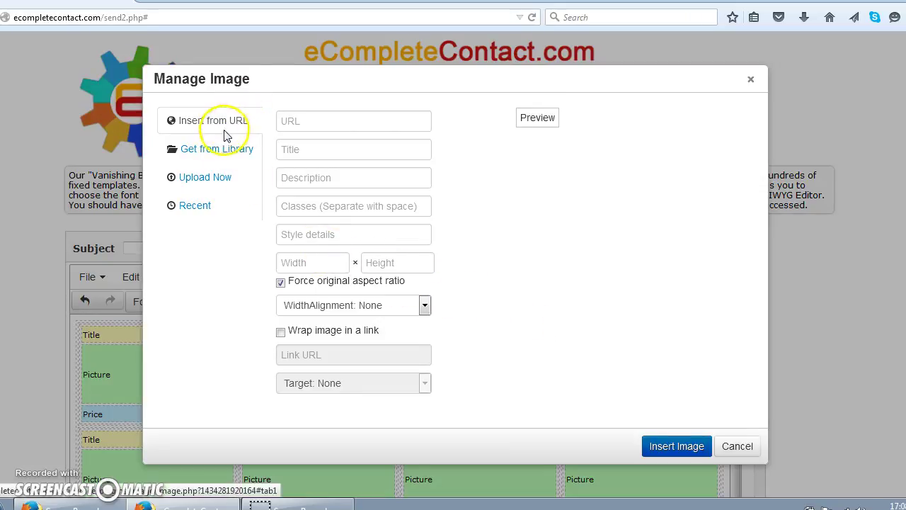
pyautogui.click(226, 154)
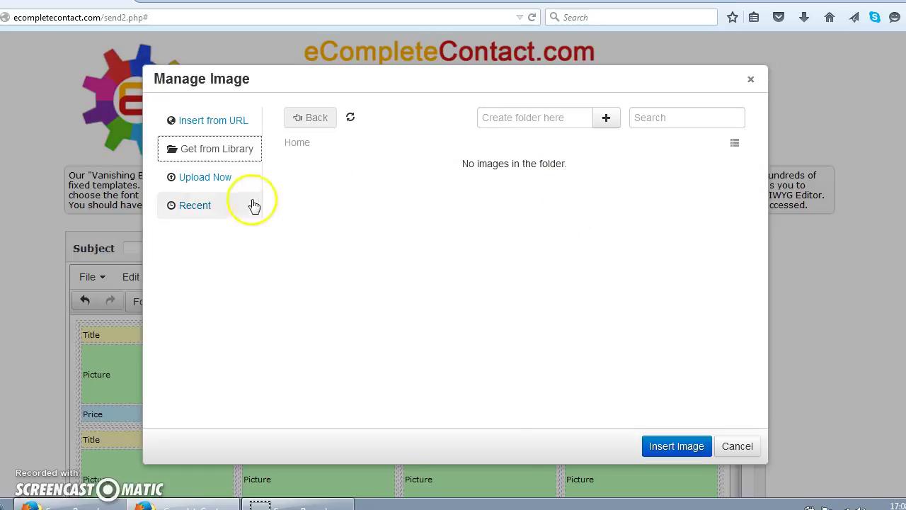
pyautogui.click(221, 179)
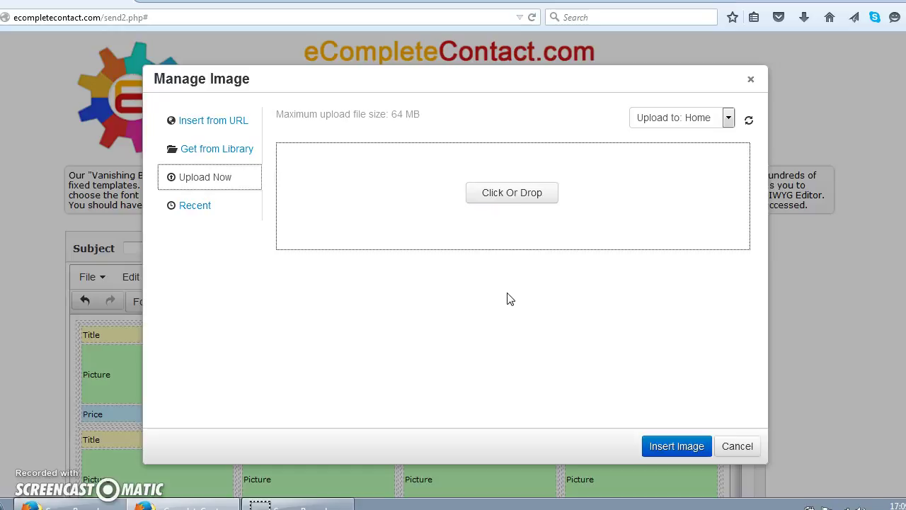
pyautogui.click(196, 206)
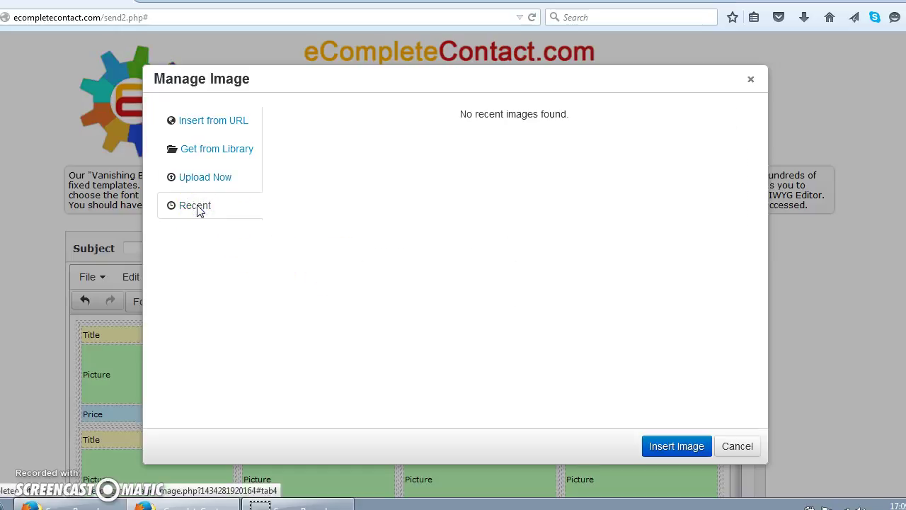
pyautogui.click(210, 181)
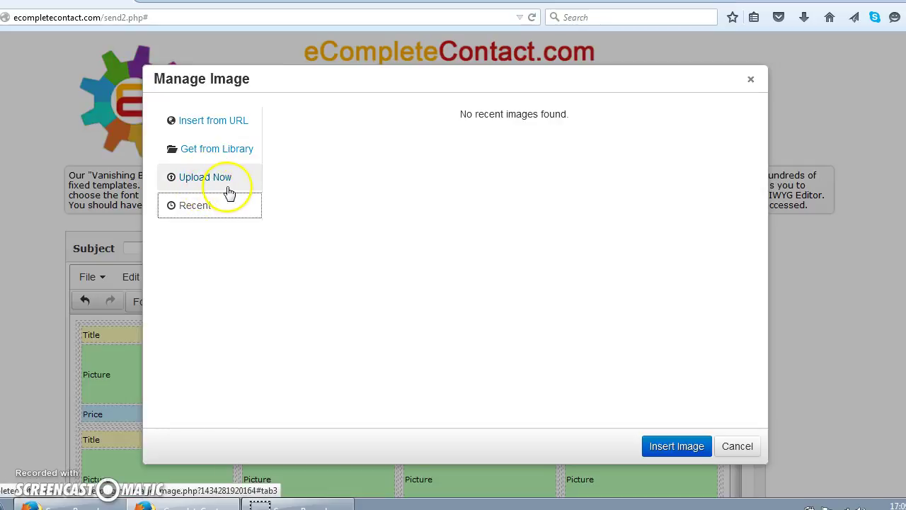
pyautogui.click(226, 182)
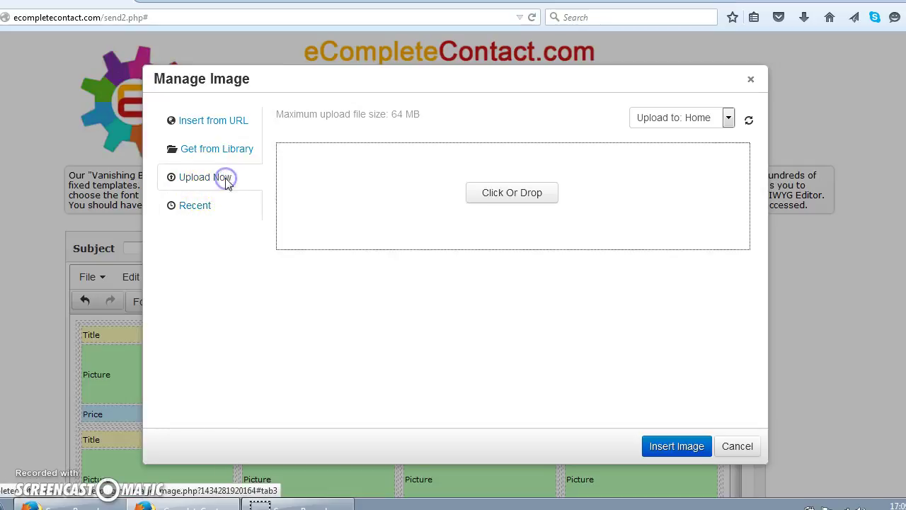
# Upload the 19781_2_ tray image and select its thumbnail
pyautogui.doubleClick(500, 194)
pyautogui.click(498, 196)
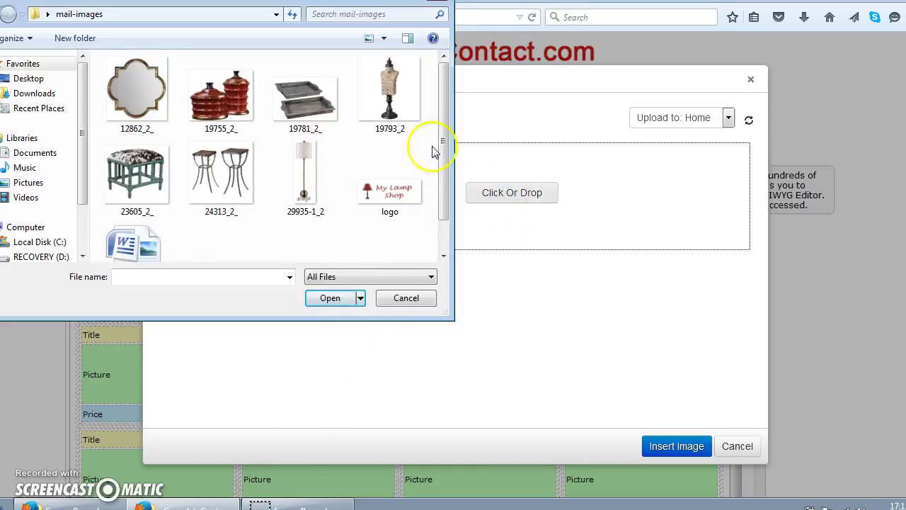
pyautogui.click(305, 124)
pyautogui.click(324, 299)
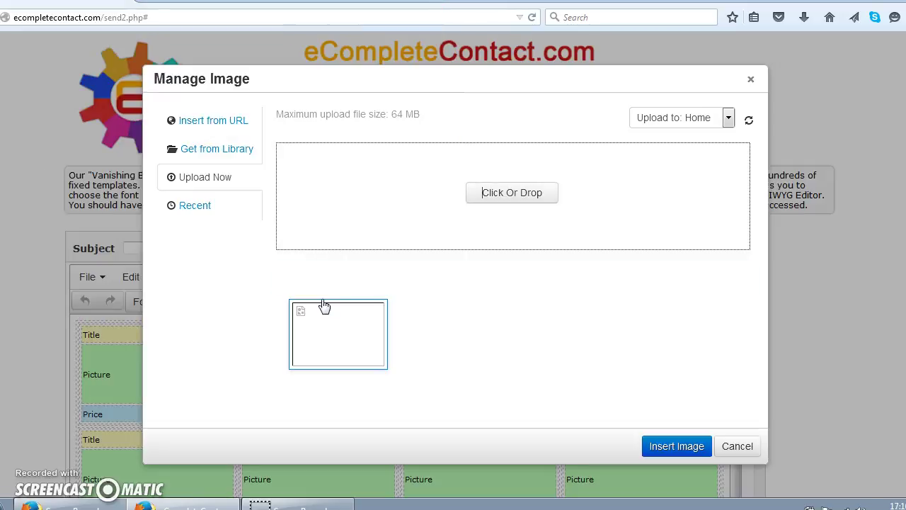
pyautogui.click(325, 306)
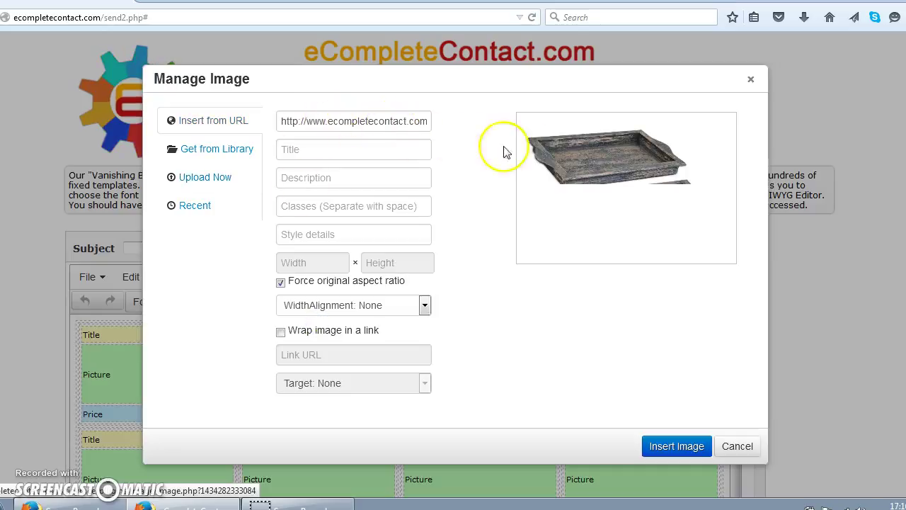
# Set the tray image width to 200 (height 135) and insert it
pyautogui.scroll(-3, 550, 152)
pyautogui.doubleClick(320, 259)
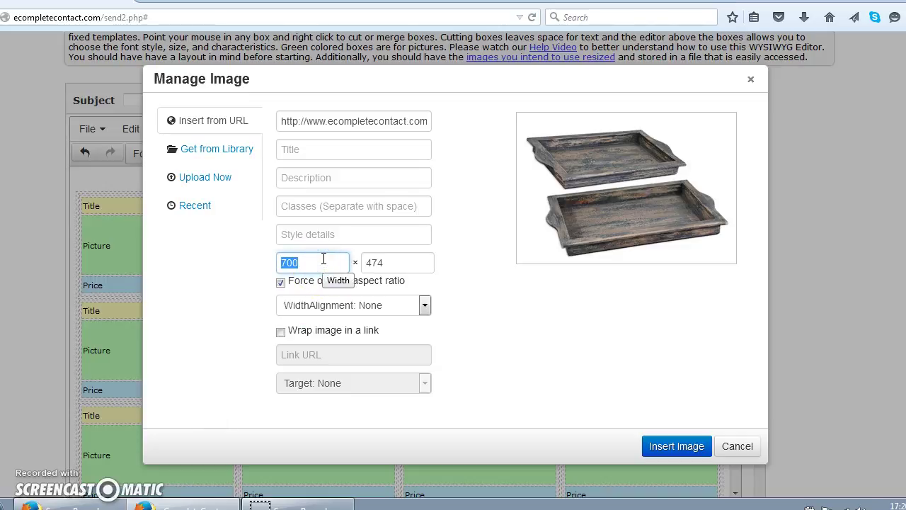
pyautogui.write('200')
pyautogui.click(386, 264)
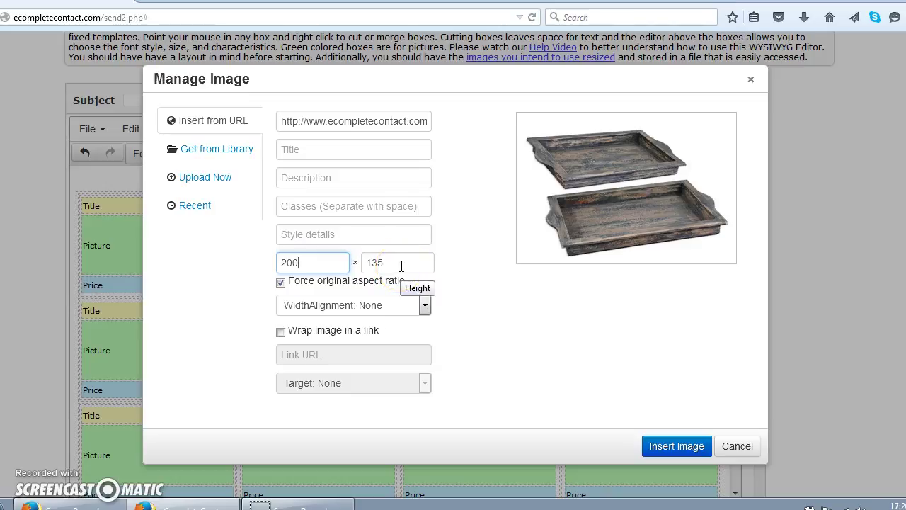
pyautogui.click(392, 265)
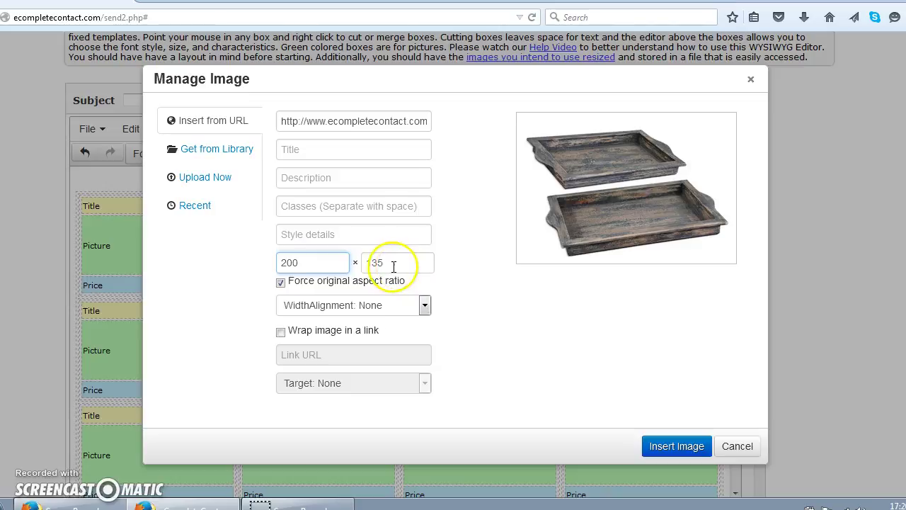
pyautogui.doubleClick(318, 263)
pyautogui.click(668, 449)
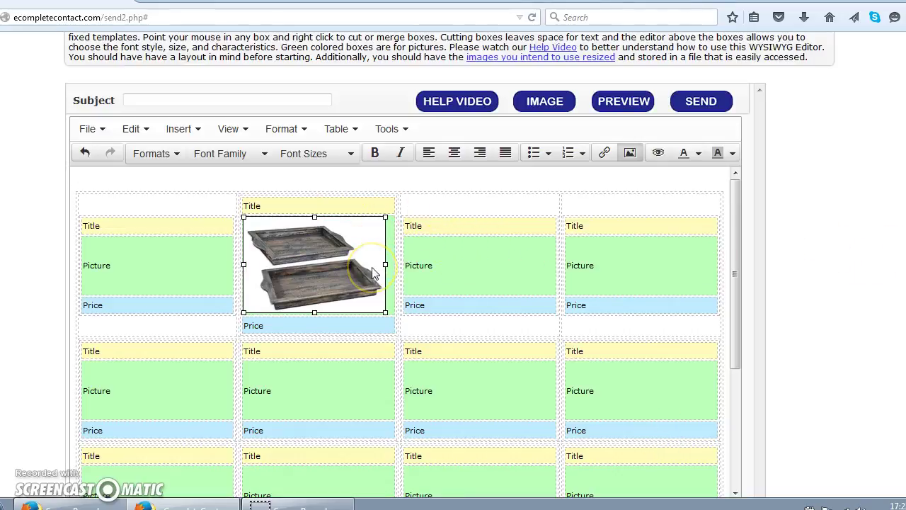
# Drag the tray picture's corner handle to resize it to about 209 × 141 within its cell
pyautogui.click(368, 294)
pyautogui.click(386, 312)
pyautogui.moveTo(386, 312); pyautogui.dragTo(398, 322)
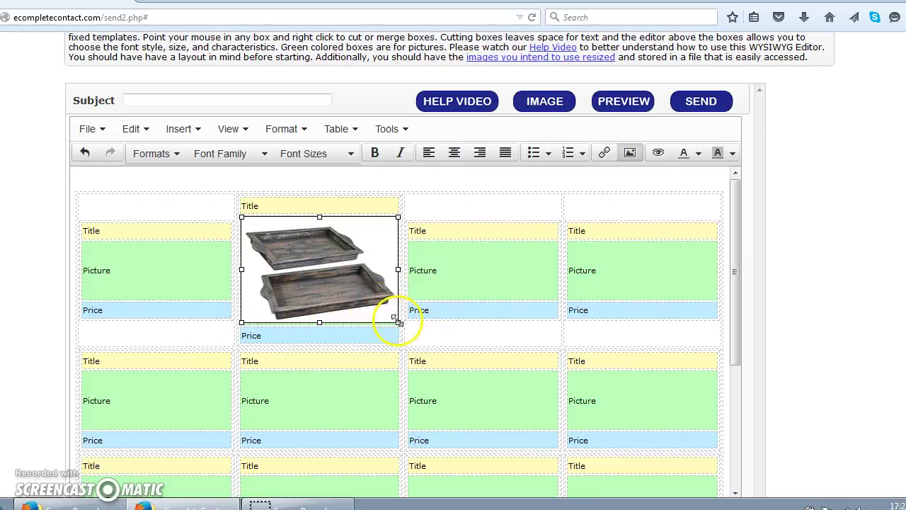
pyautogui.moveTo(398, 322); pyautogui.dragTo(382, 309)
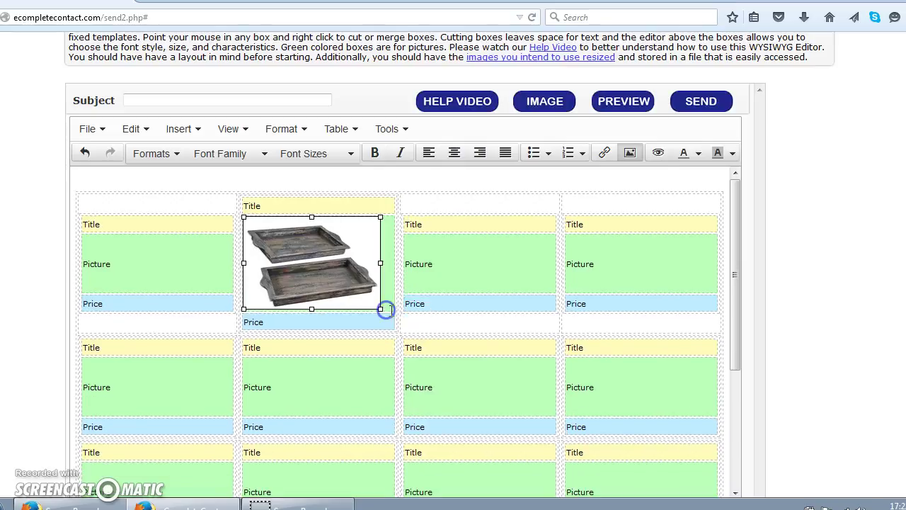
pyautogui.click(645, 105)
pyautogui.click(643, 136)
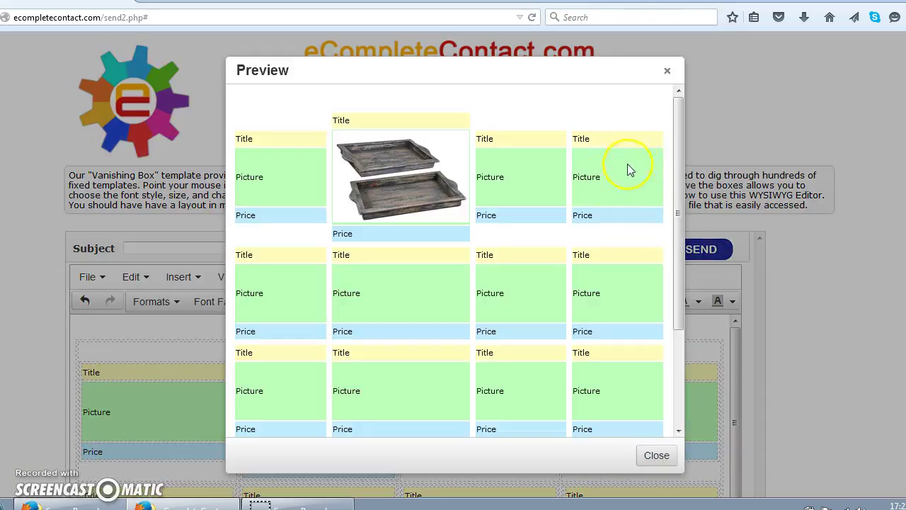
pyautogui.scroll(-4, 584, 219)
pyautogui.scroll(4, 579, 276)
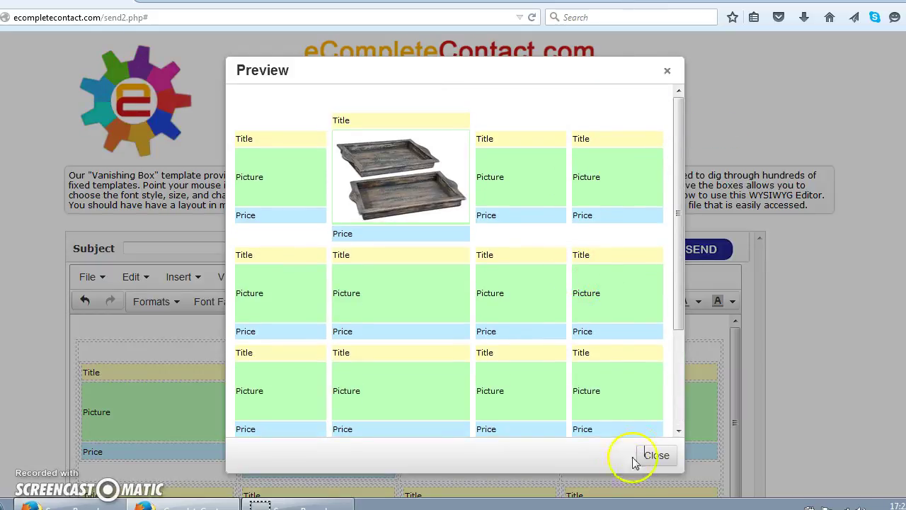
pyautogui.scroll(-3, 569, 307)
pyautogui.scroll(3, 569, 307)
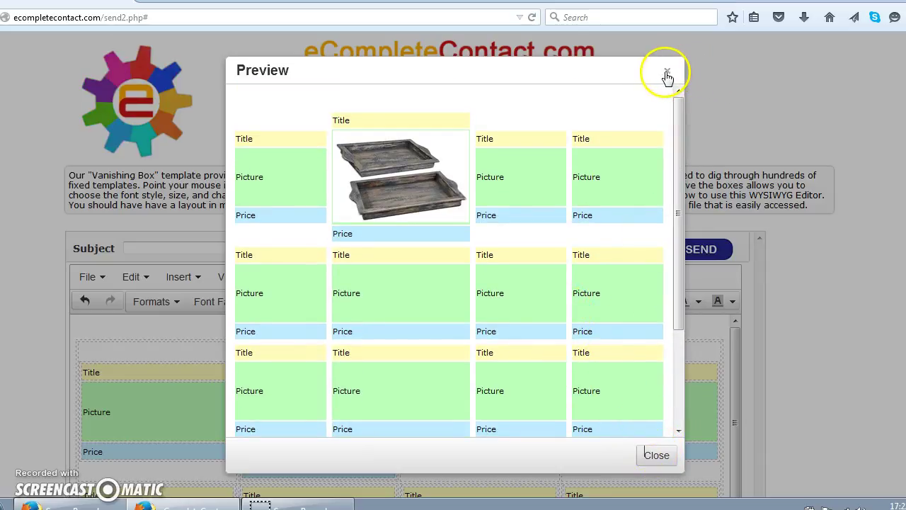
pyautogui.click(667, 75)
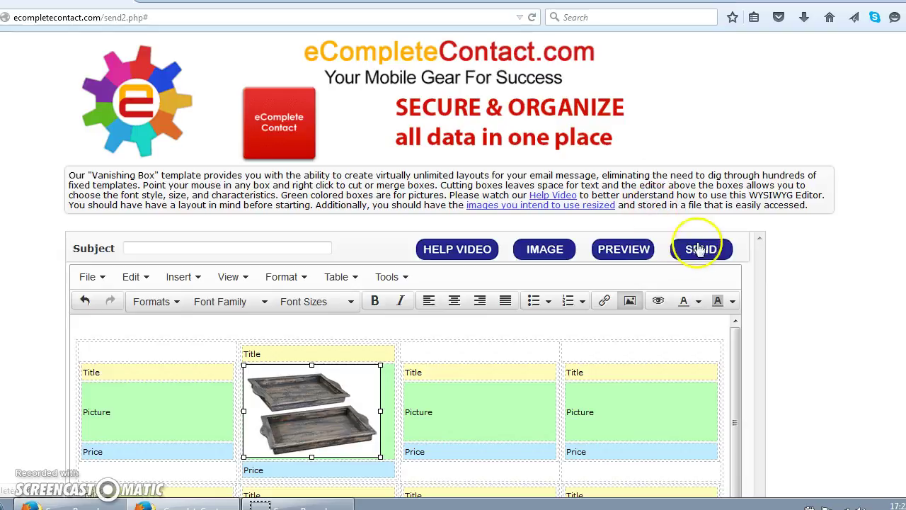
pyautogui.scroll(-2, 690, 261)
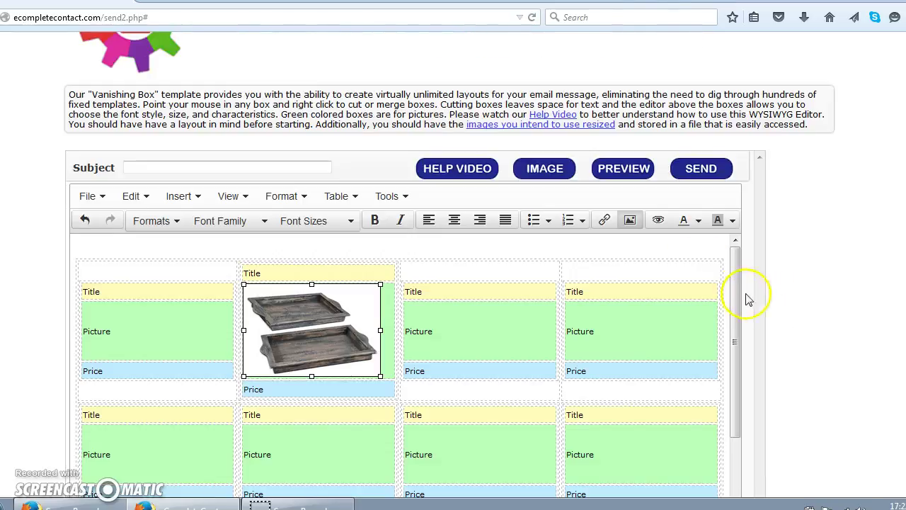
# Scroll through the editor to review the restored blank Title, Picture and Price grid
pyautogui.scroll(-3, 78, 433)
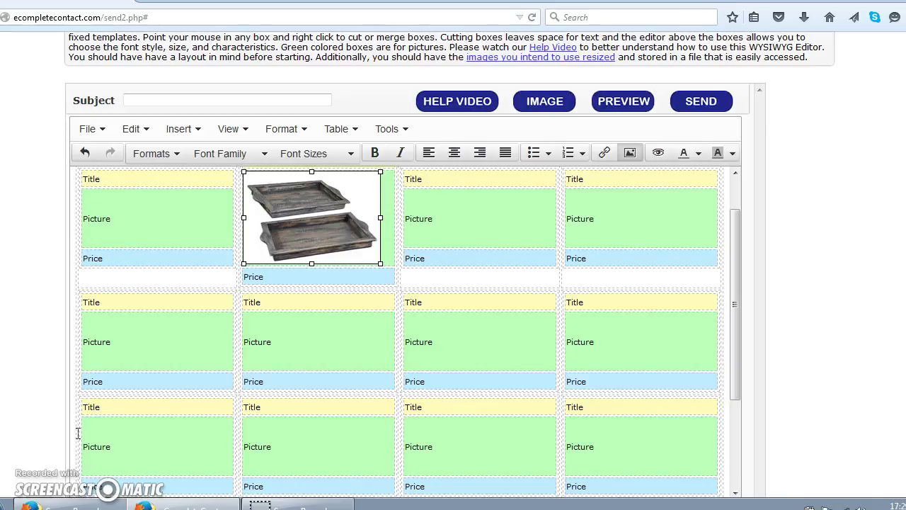
pyautogui.scroll(1, 449, 265)
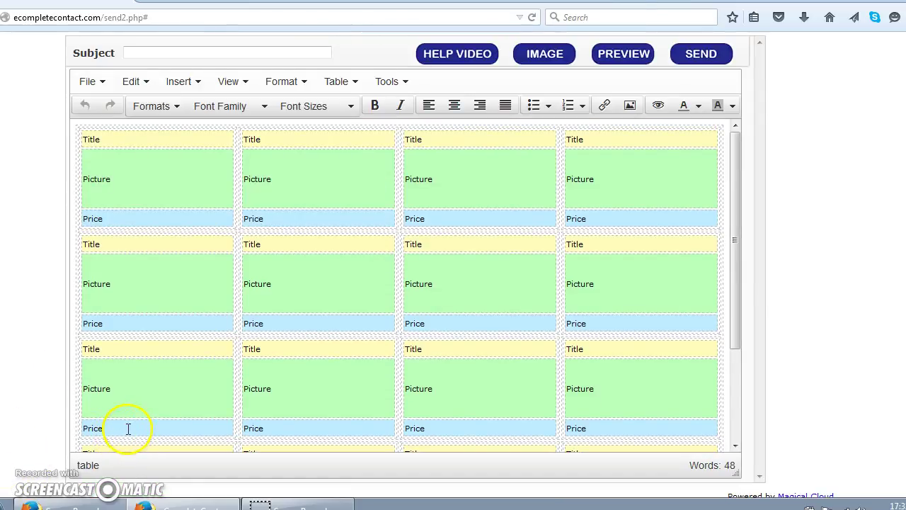
# Delete the first top-row box's Title, Picture and Price rows with Row > Delete row
pyautogui.click(163, 178)
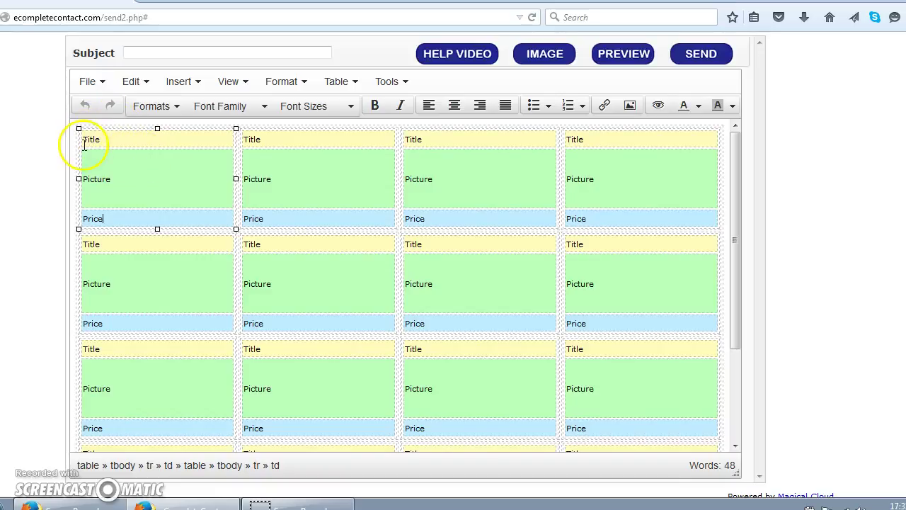
pyautogui.moveTo(85, 139); pyautogui.dragTo(118, 223)
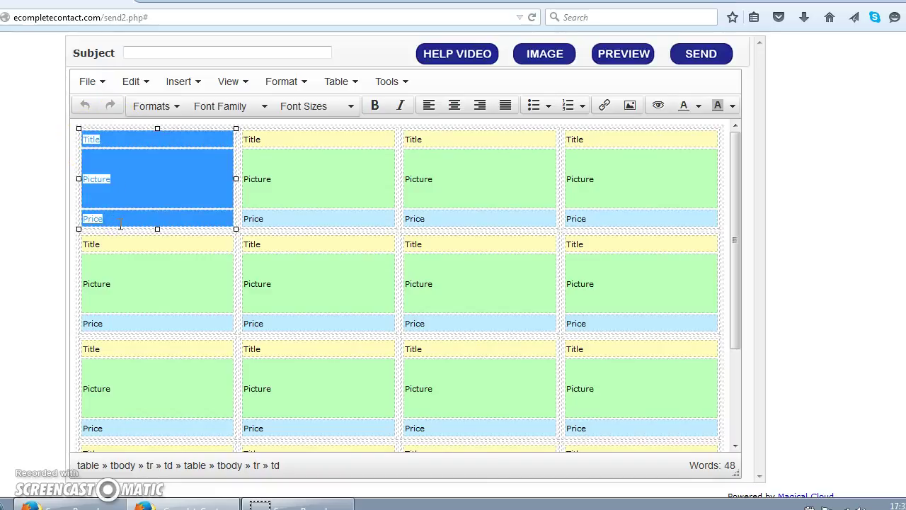
pyautogui.click(140, 182)
pyautogui.click(181, 201)
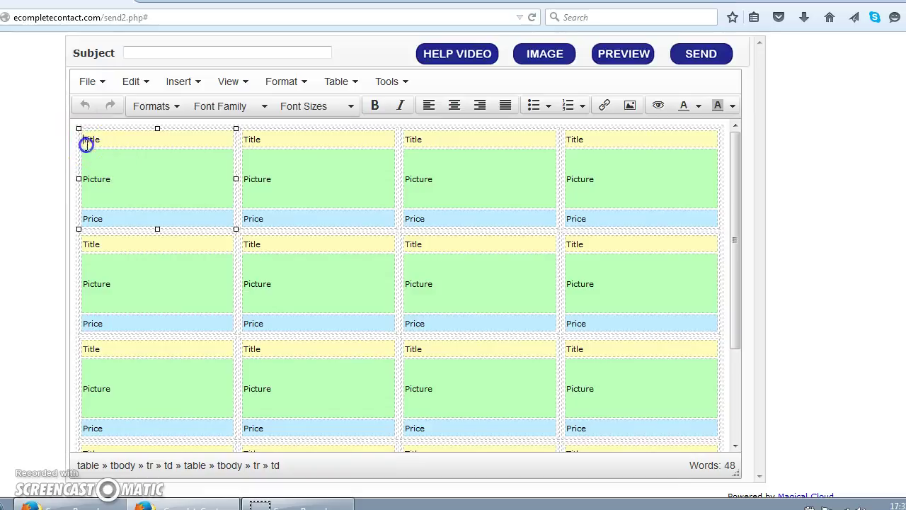
pyautogui.moveTo(86, 144); pyautogui.dragTo(105, 222)
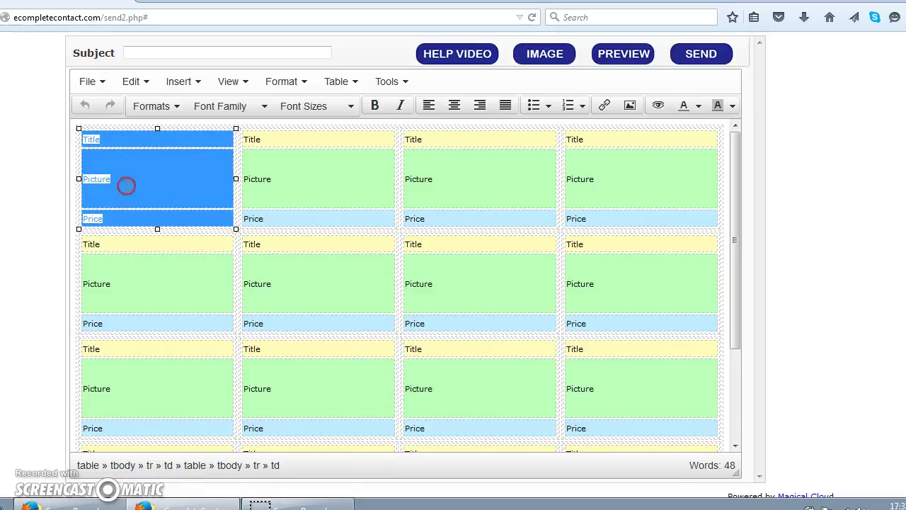
pyautogui.rightClick(126, 186)
pyautogui.moveTo(159, 302)
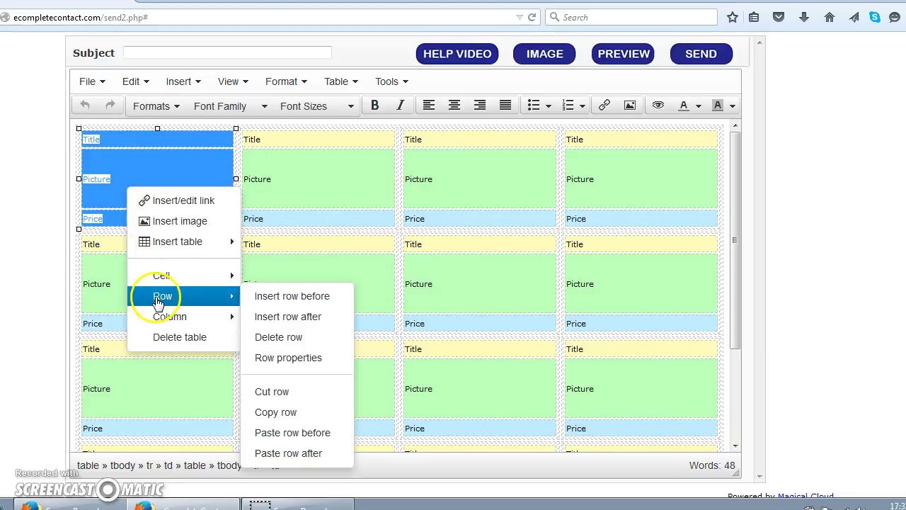
pyautogui.click(281, 338)
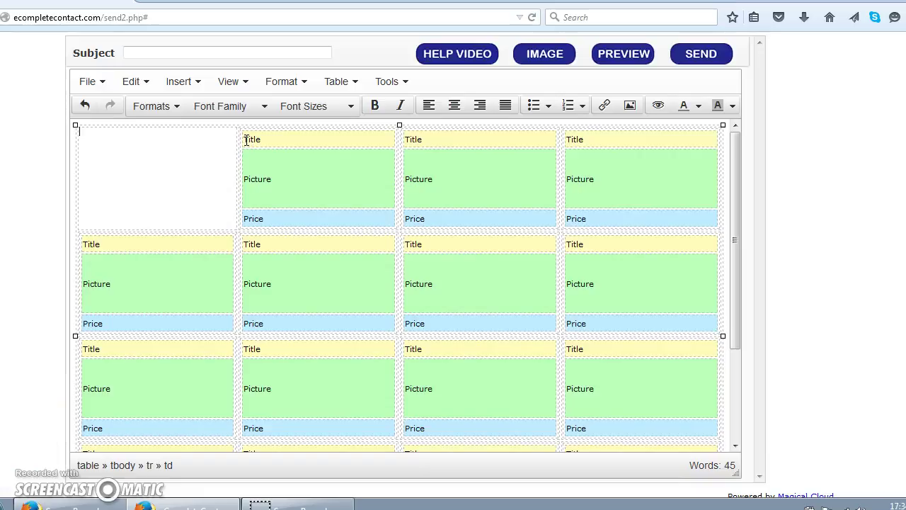
# Delete the Title, Picture and Price rows from the second, third and fourth top-row boxes
pyautogui.moveTo(245, 140); pyautogui.dragTo(265, 217)
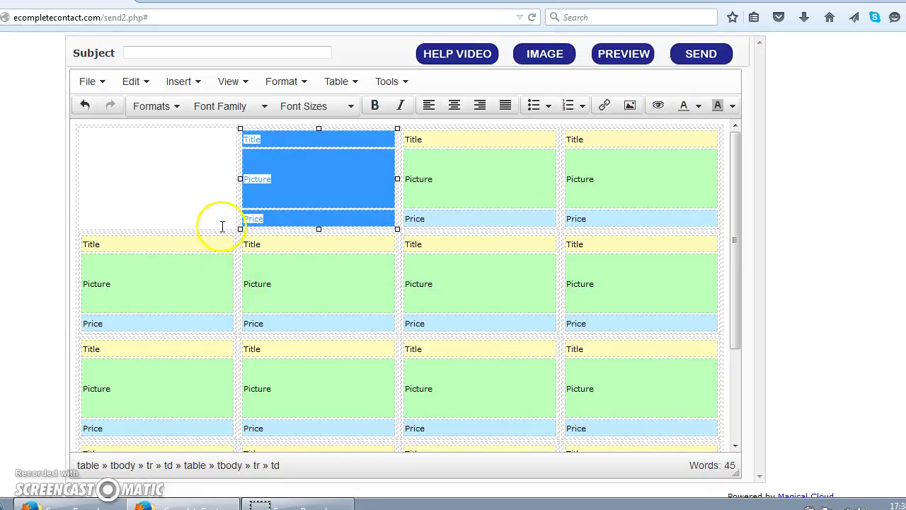
pyautogui.rightClick(305, 185)
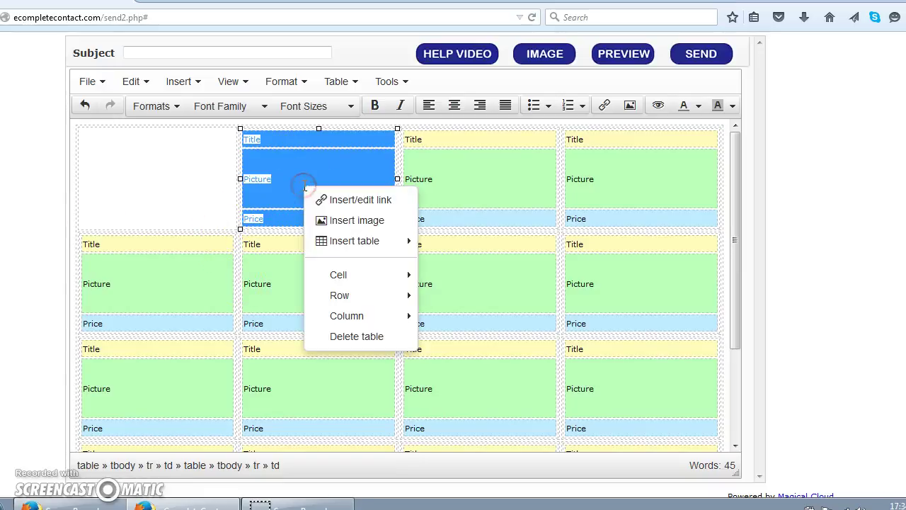
pyautogui.moveTo(338, 296)
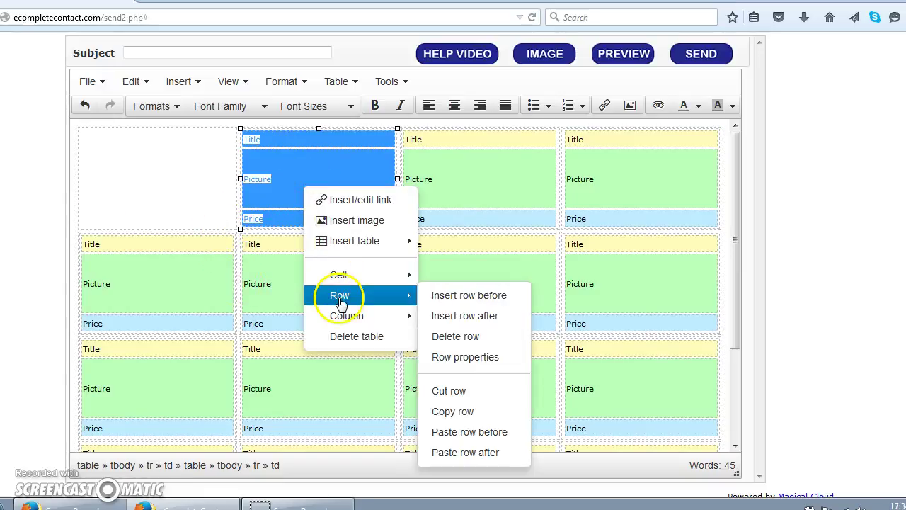
pyautogui.click(469, 337)
pyautogui.click(309, 197)
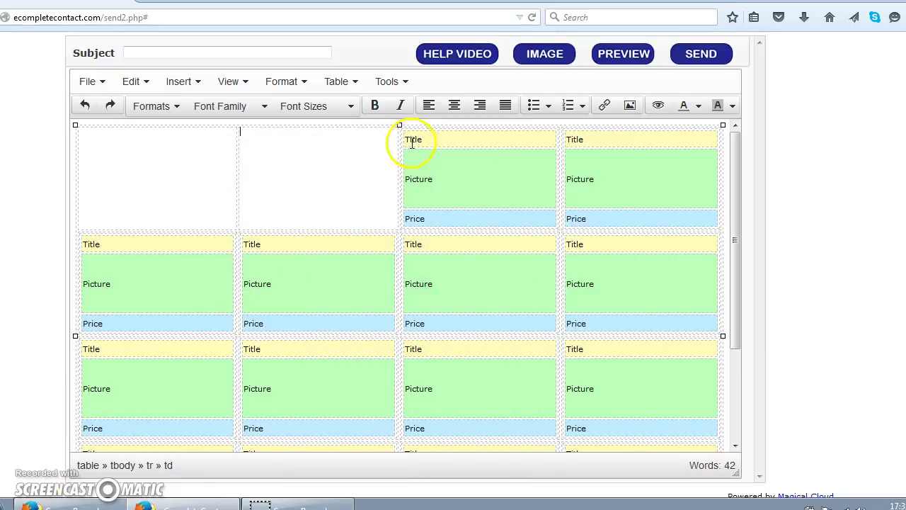
pyautogui.moveTo(406, 140); pyautogui.dragTo(443, 214)
pyautogui.rightClick(454, 185)
pyautogui.moveTo(488, 296)
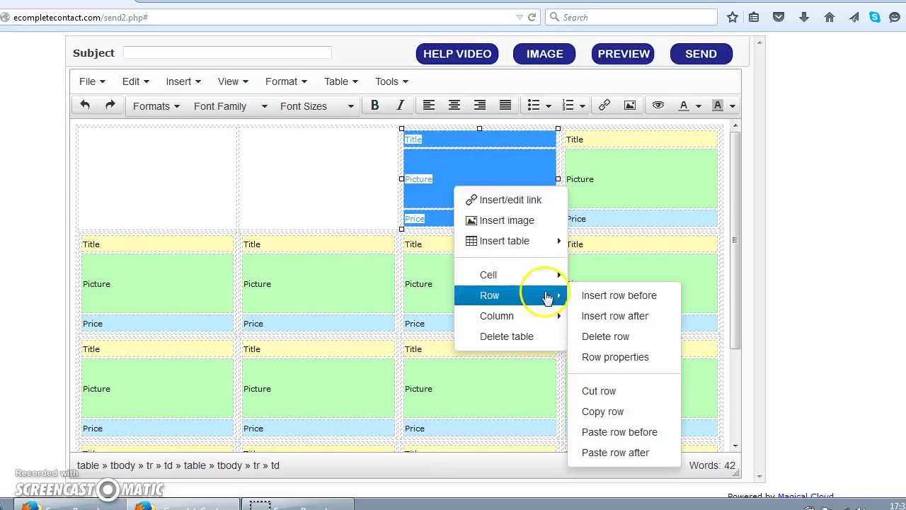
pyautogui.click(601, 337)
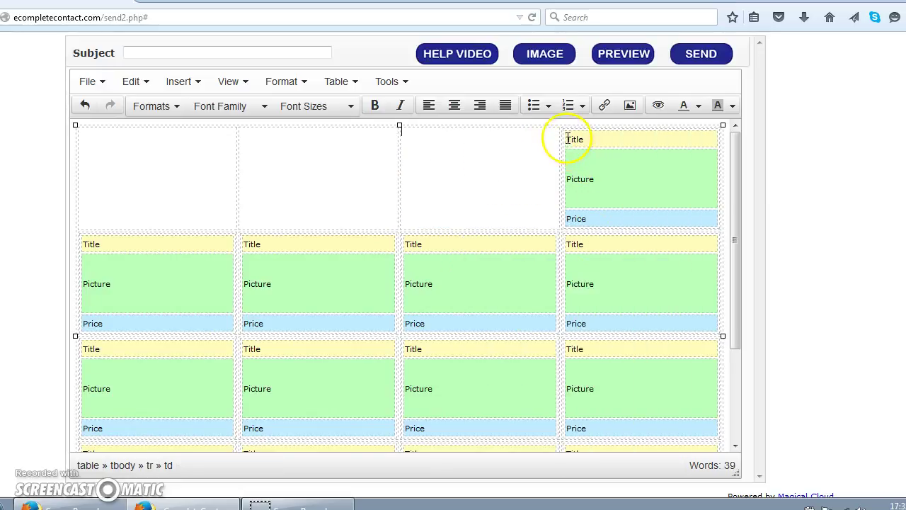
pyautogui.moveTo(579, 150); pyautogui.dragTo(594, 219)
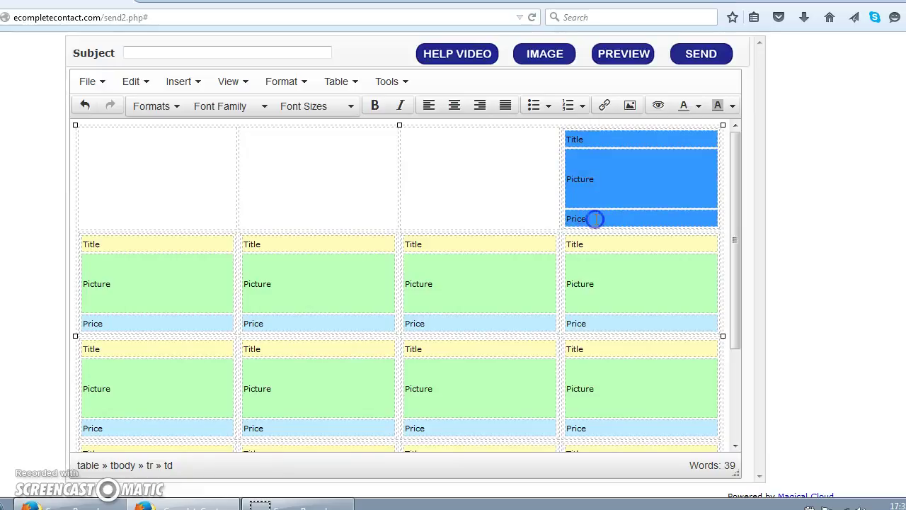
pyautogui.rightClick(608, 172)
pyautogui.moveTo(641, 280)
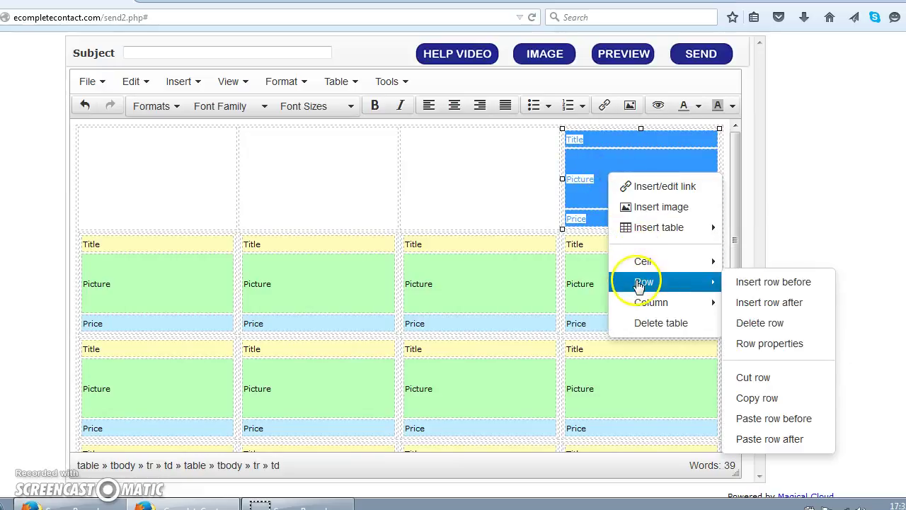
pyautogui.click(751, 322)
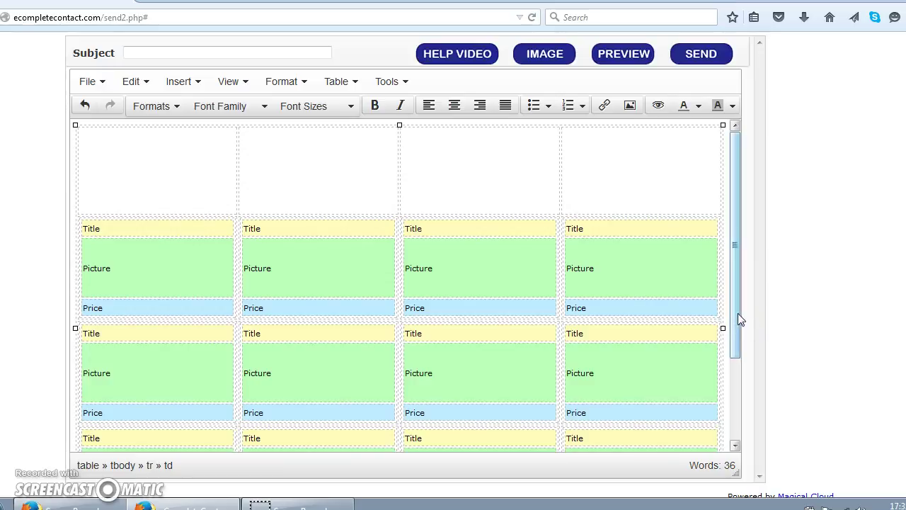
# Scroll through the editor to review the emptied top row and the grid below
pyautogui.click(183, 192)
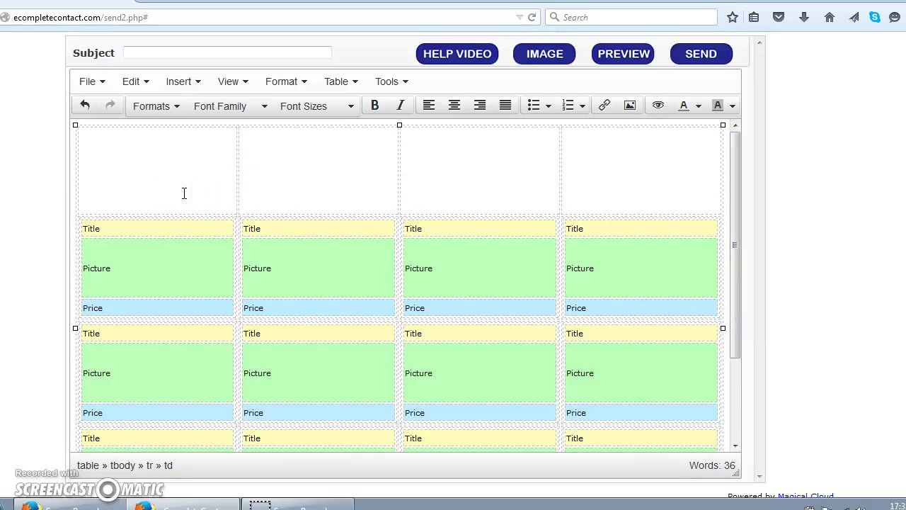
pyautogui.scroll(-3, 281, 277)
pyautogui.scroll(5, 281, 276)
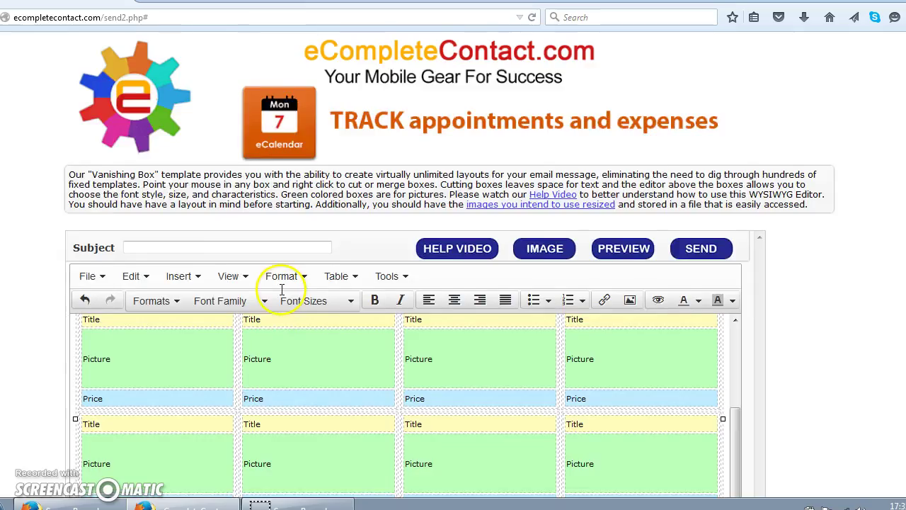
pyautogui.scroll(-4, 767, 321)
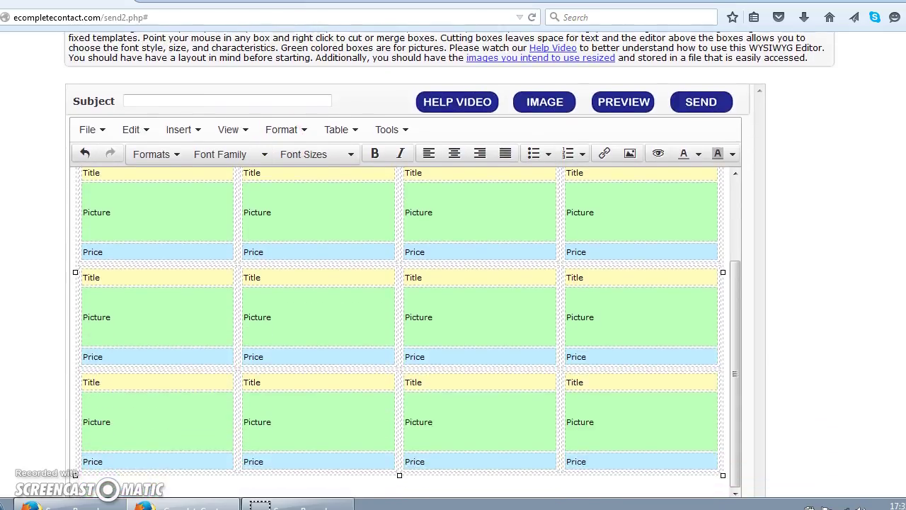
pyautogui.moveTo(736, 314); pyautogui.dragTo(737, 210)
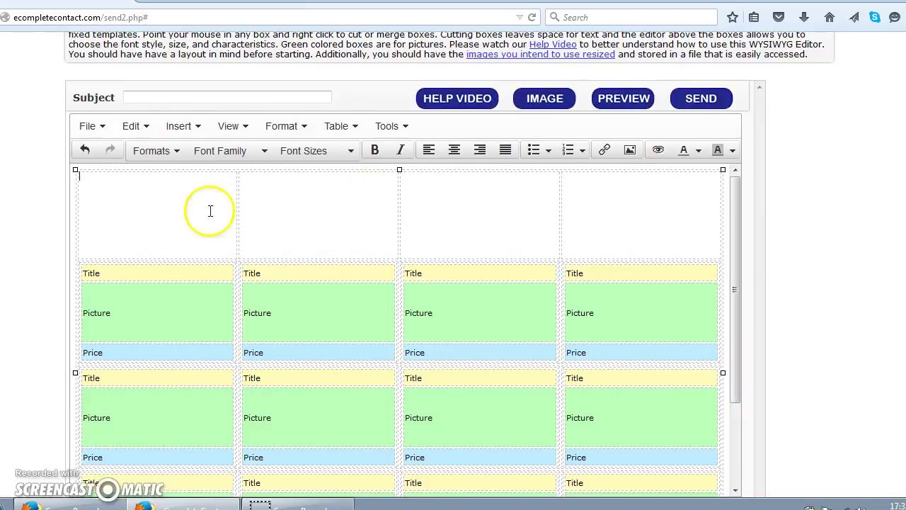
pyautogui.click(160, 220)
pyautogui.click(753, 273)
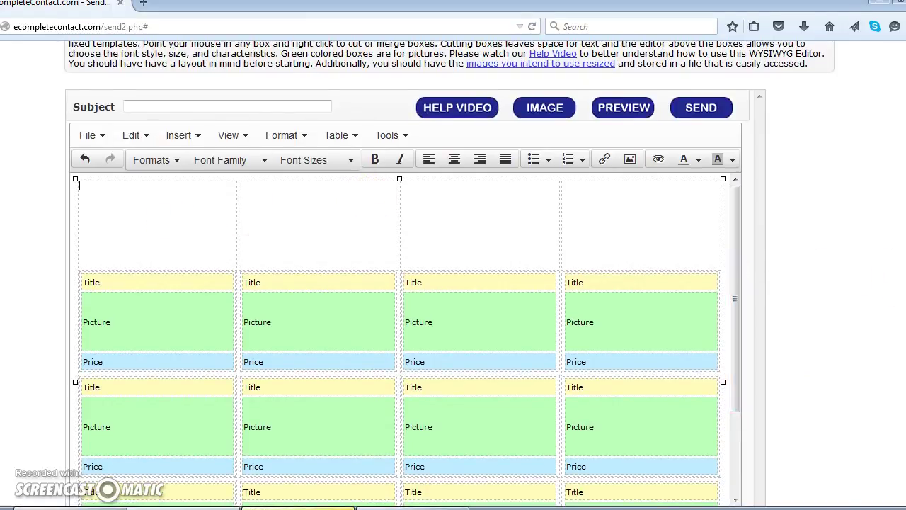
pyautogui.scroll(-2, 737, 278)
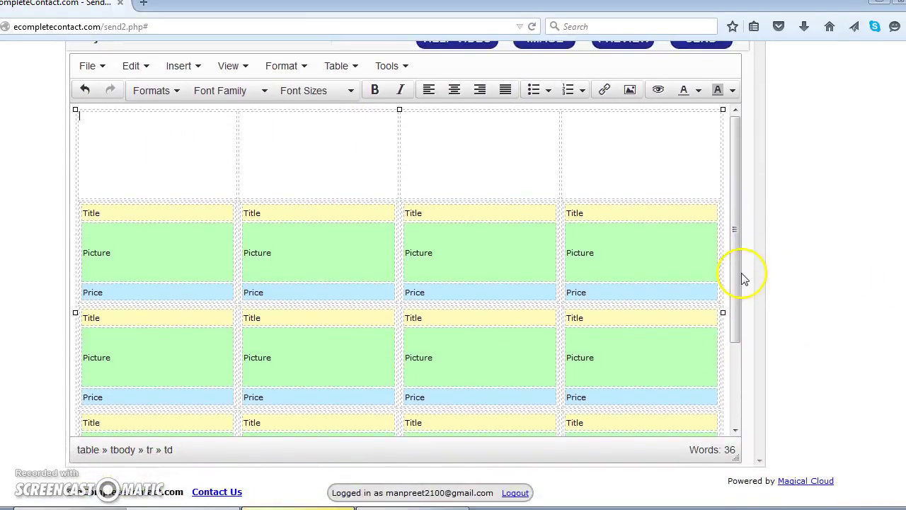
pyautogui.moveTo(737, 278); pyautogui.dragTo(735, 339)
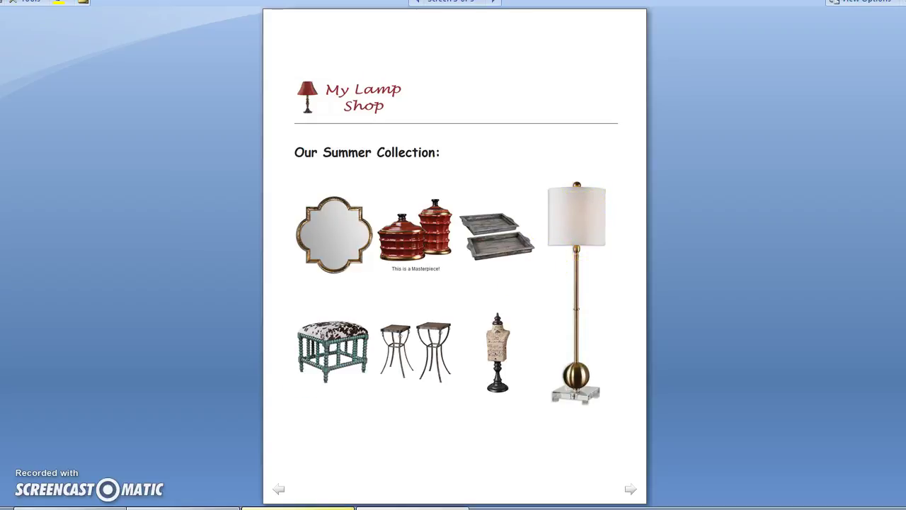
# Return from the Word reference slideshow to the email editor in the browser
pyautogui.click(202, 505)
# Select the four empty top-row cells and merge them with Cell > Merge cells
pyautogui.scroll(2, 521, 236)
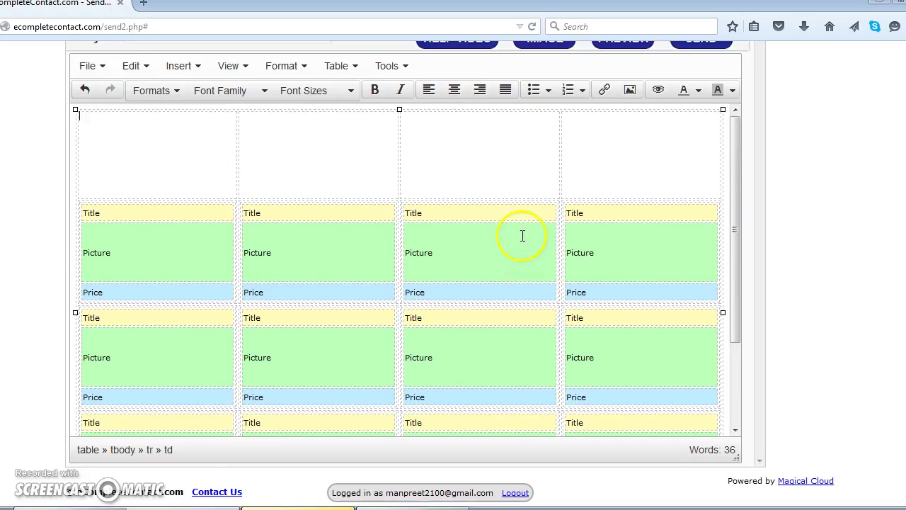
pyautogui.click(218, 167)
pyautogui.click(177, 162)
pyautogui.moveTo(229, 164); pyautogui.dragTo(575, 176)
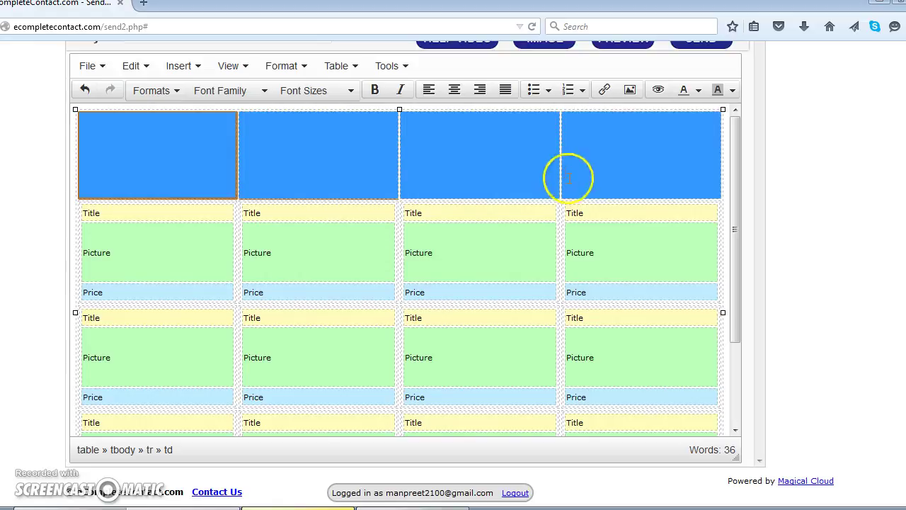
pyautogui.click(176, 180)
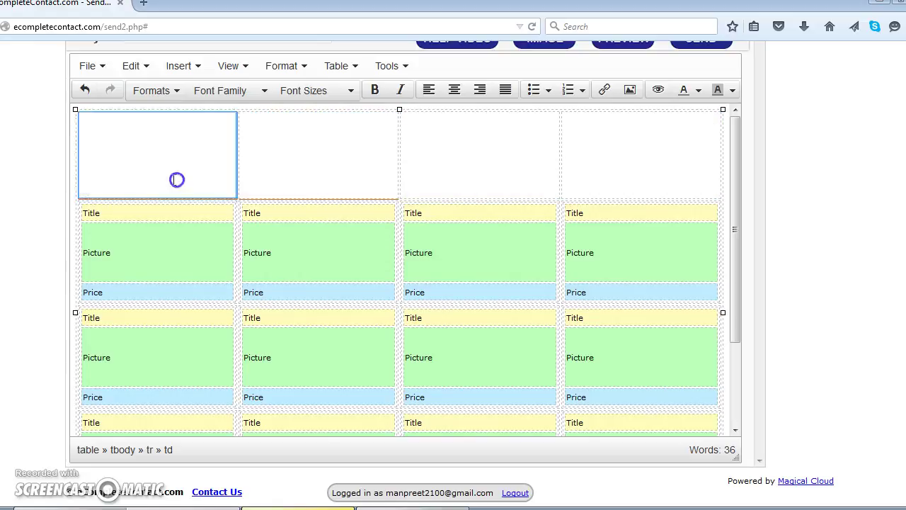
pyautogui.click(135, 159)
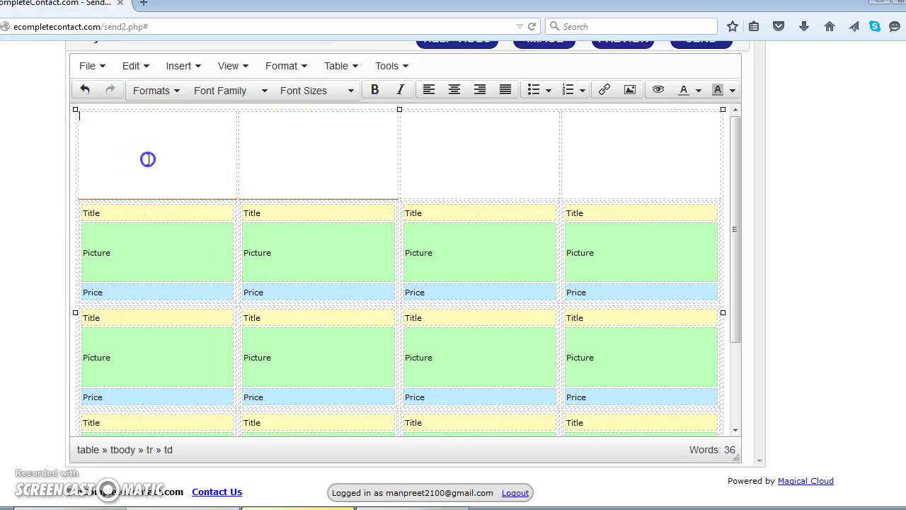
pyautogui.moveTo(217, 162); pyautogui.dragTo(250, 162)
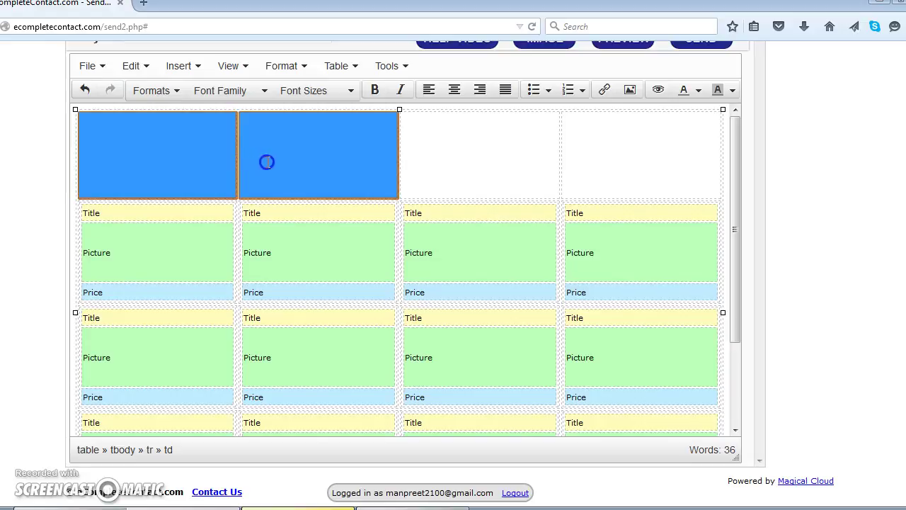
pyautogui.moveTo(396, 162); pyautogui.dragTo(481, 163)
pyautogui.moveTo(559, 164); pyautogui.dragTo(597, 165)
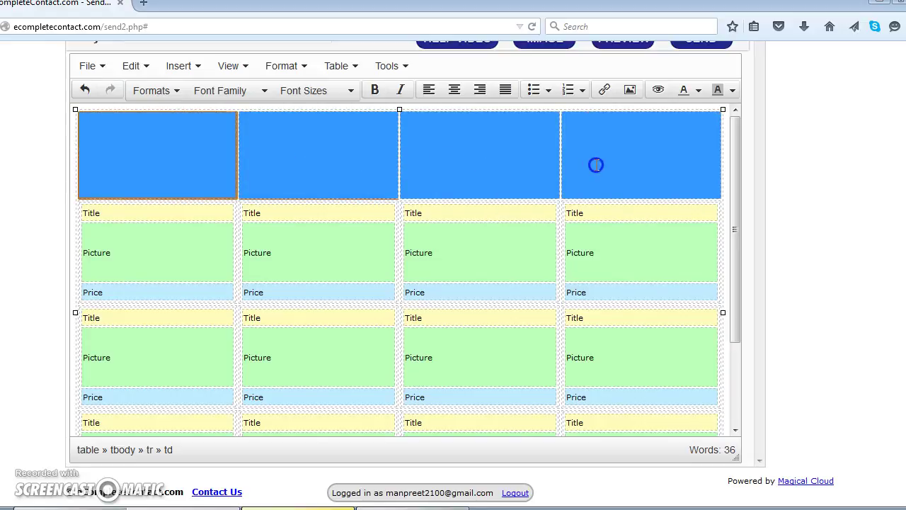
pyautogui.rightClick(184, 158)
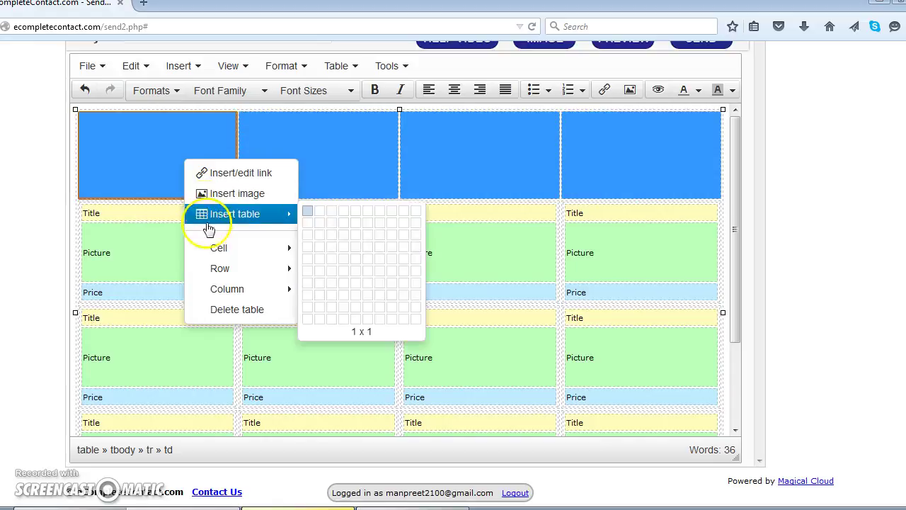
pyautogui.moveTo(211, 248)
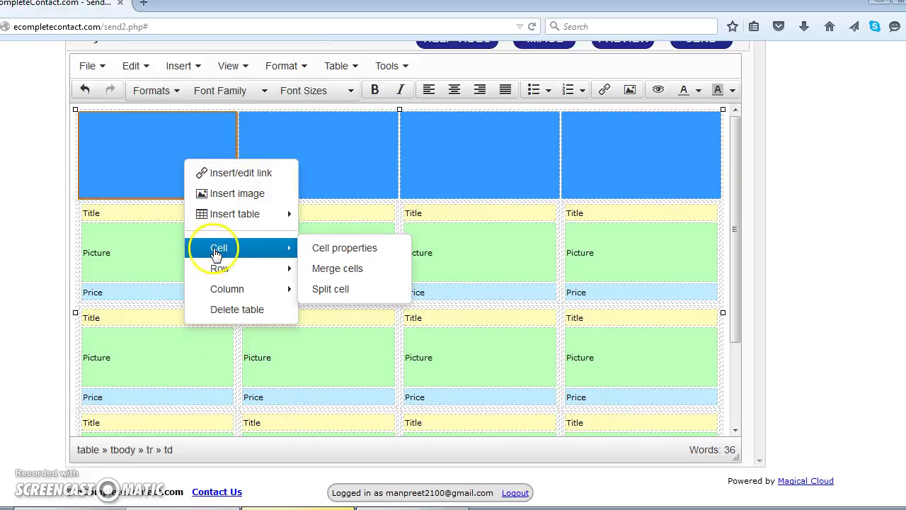
pyautogui.click(346, 273)
pyautogui.click(316, 173)
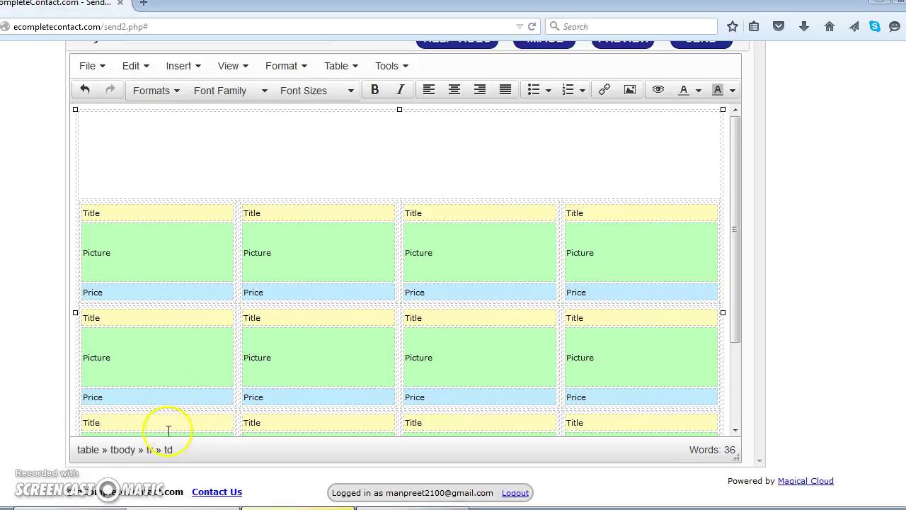
# Upload the logo file and insert it into the merged top cell
pyautogui.scroll(2, 346, 194)
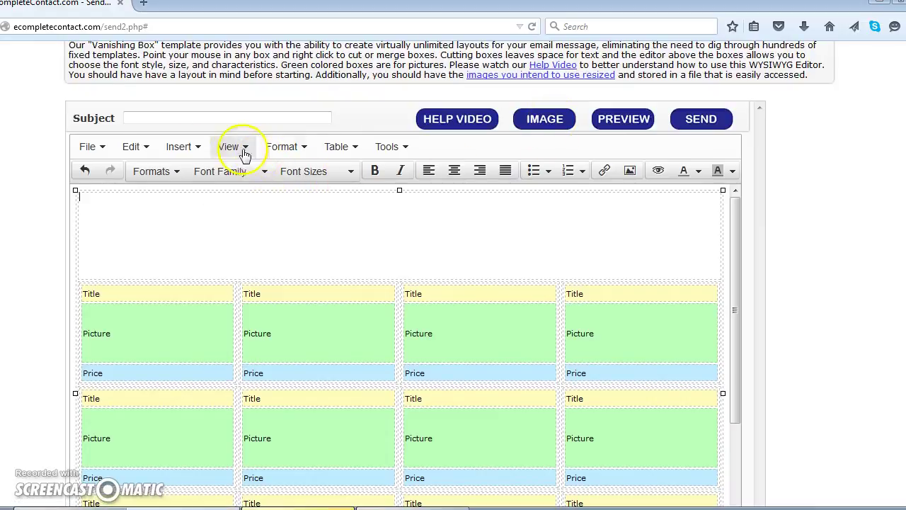
pyautogui.click(179, 150)
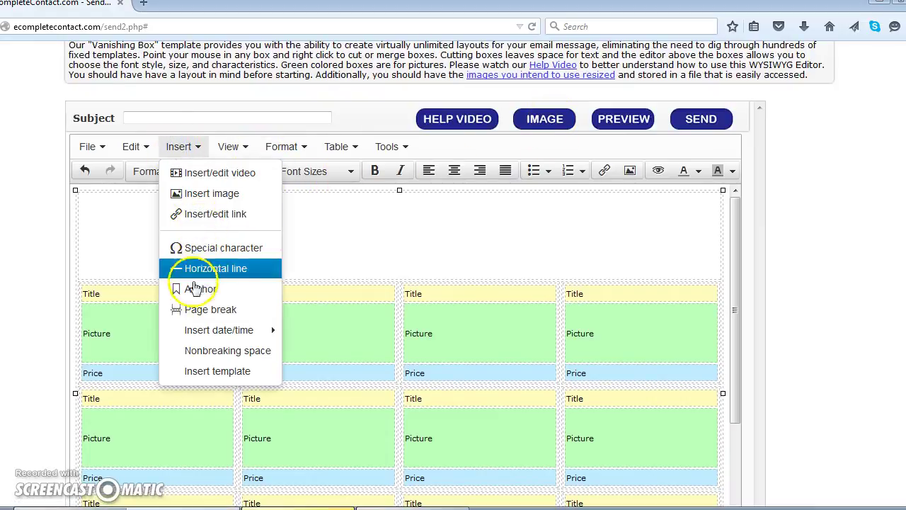
pyautogui.click(239, 195)
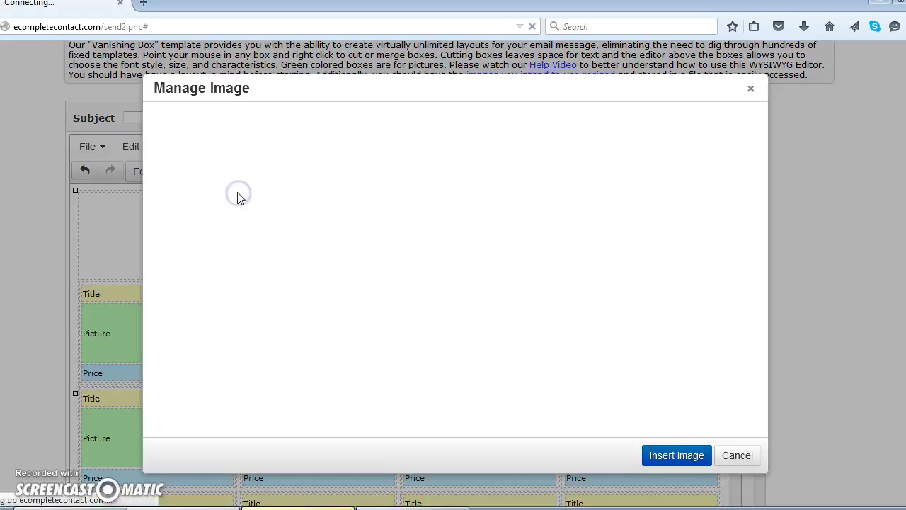
pyautogui.click(213, 188)
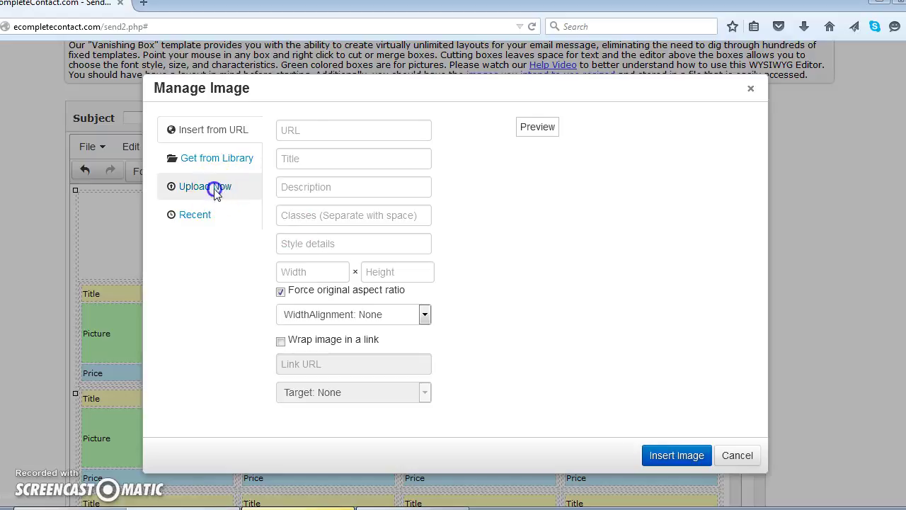
pyautogui.click(487, 207)
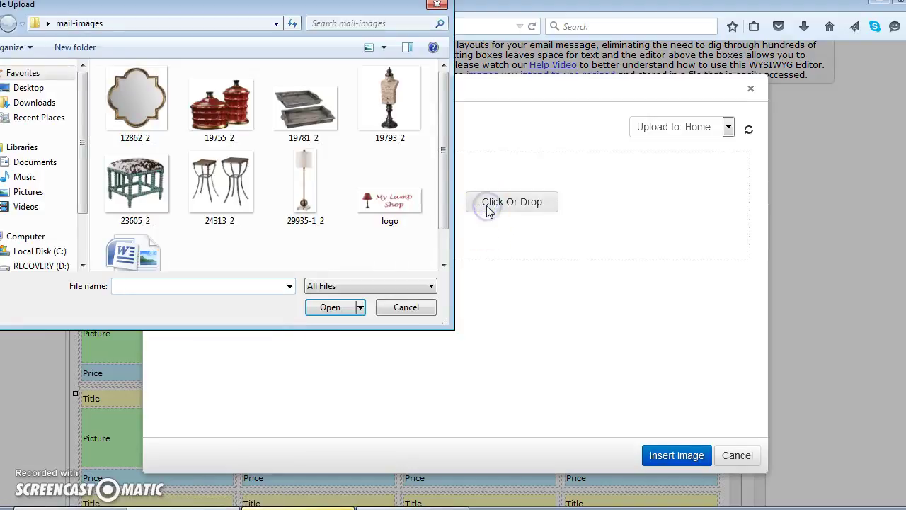
pyautogui.click(384, 201)
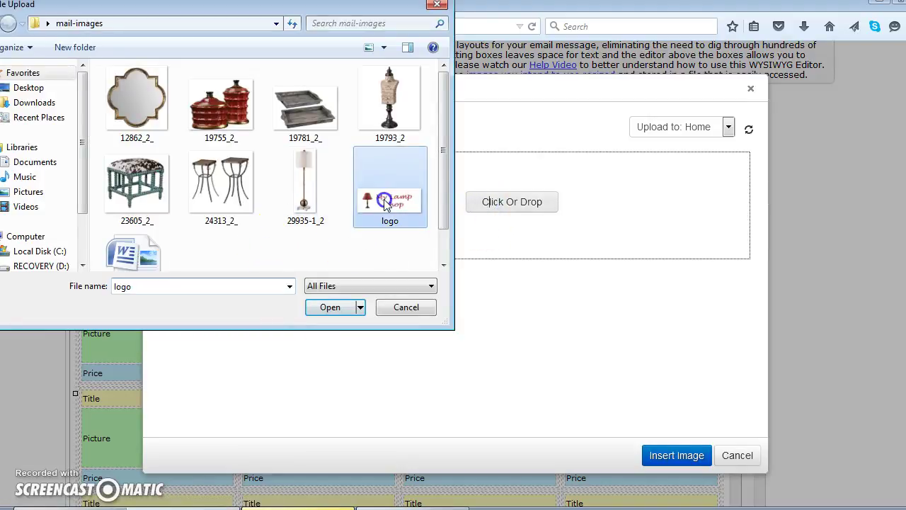
pyautogui.click(329, 309)
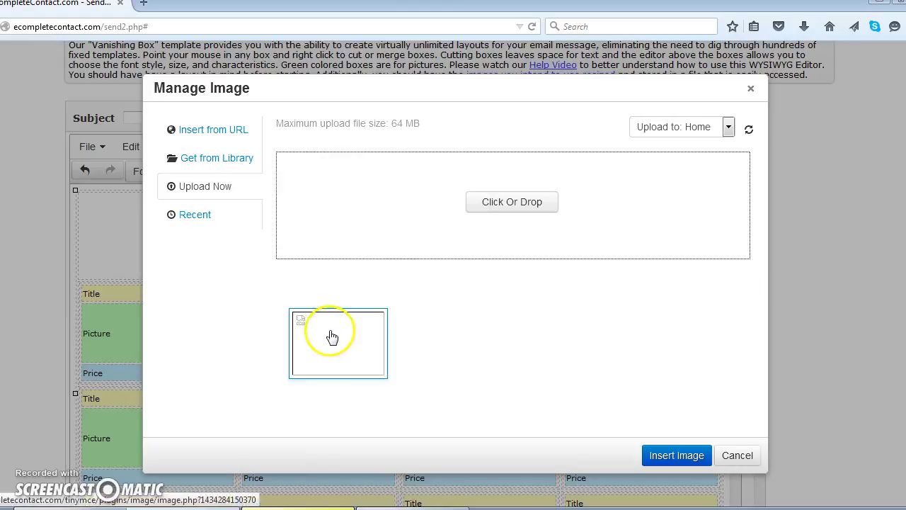
pyautogui.doubleClick(330, 336)
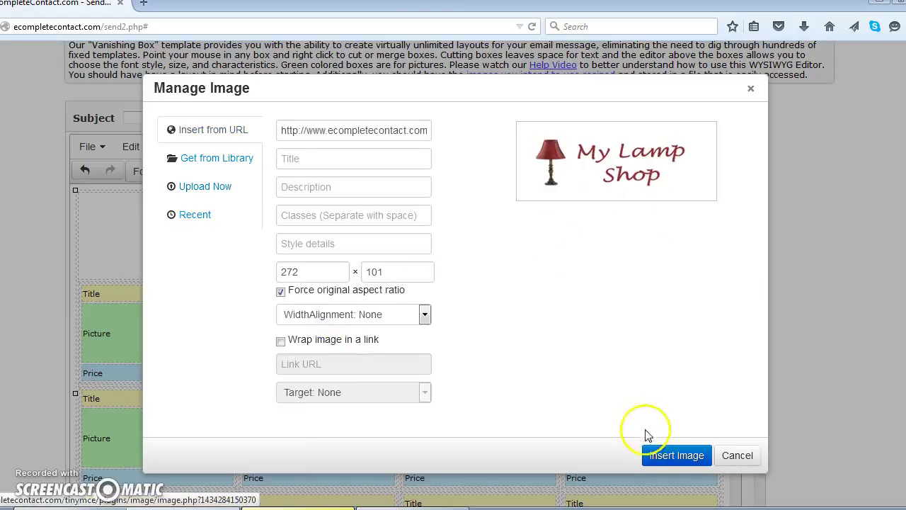
pyautogui.click(676, 455)
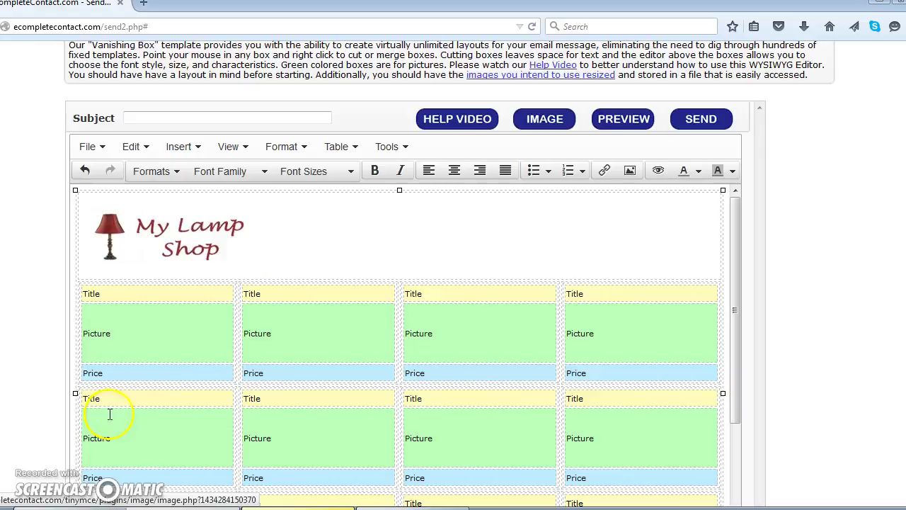
pyautogui.scroll(-2, 318, 248)
pyautogui.scroll(2, 318, 248)
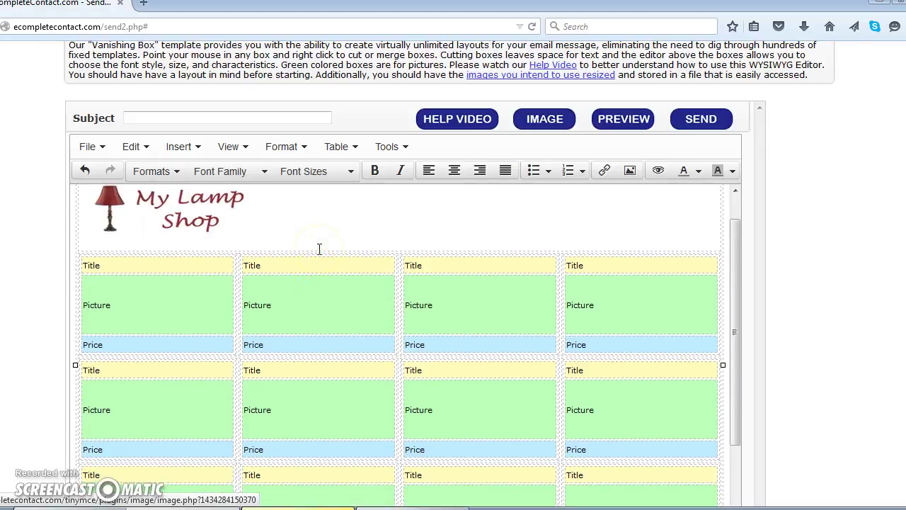
pyautogui.scroll(-2, 457, 260)
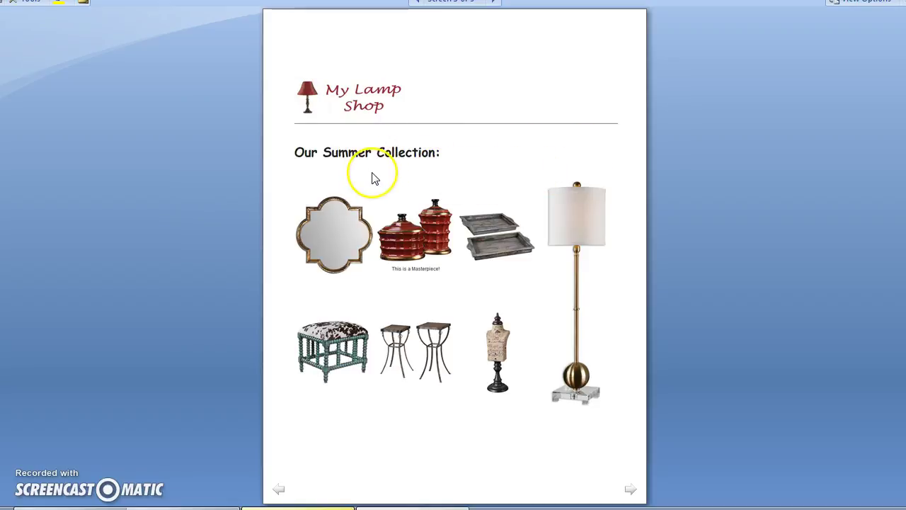
pyautogui.hotkey('alt', 'Tab')
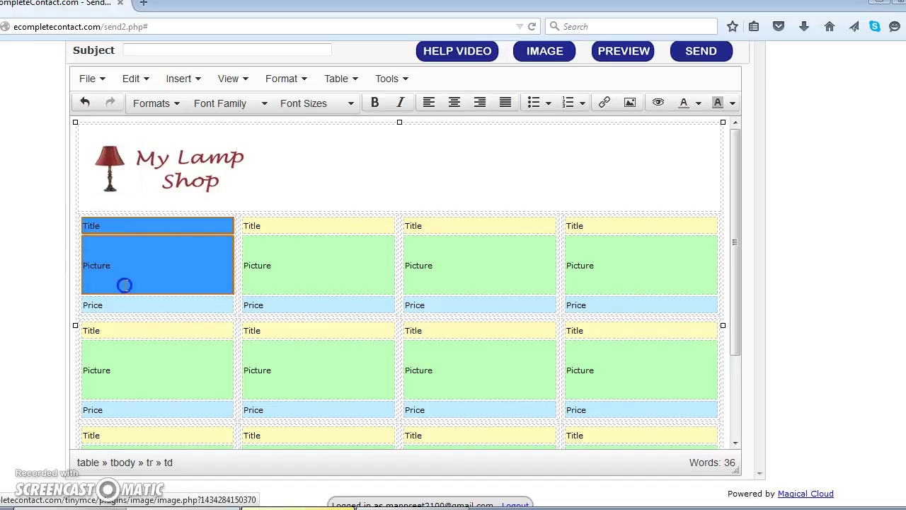
# Delete the Title, Picture and Price rows from the first and second cells of the row
pyautogui.moveTo(123, 284); pyautogui.dragTo(131, 307)
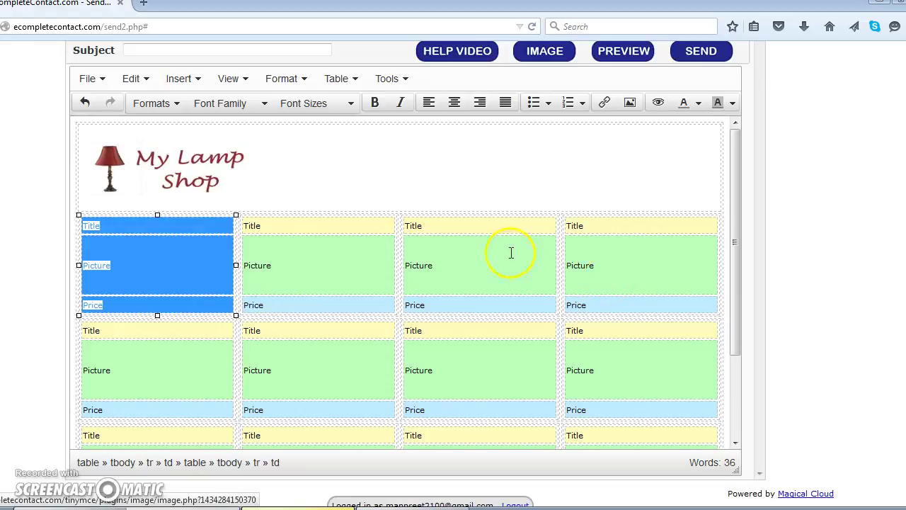
pyautogui.rightClick(99, 261)
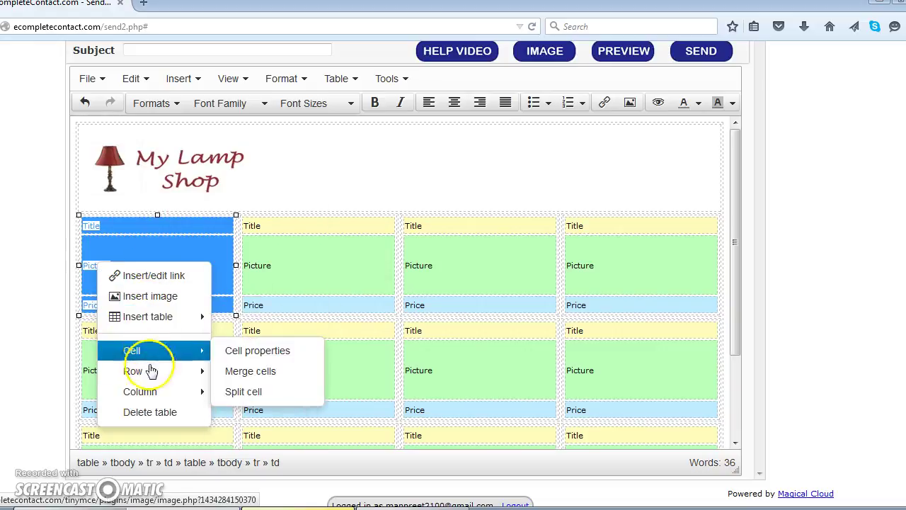
pyautogui.moveTo(191, 370)
pyautogui.click(275, 255)
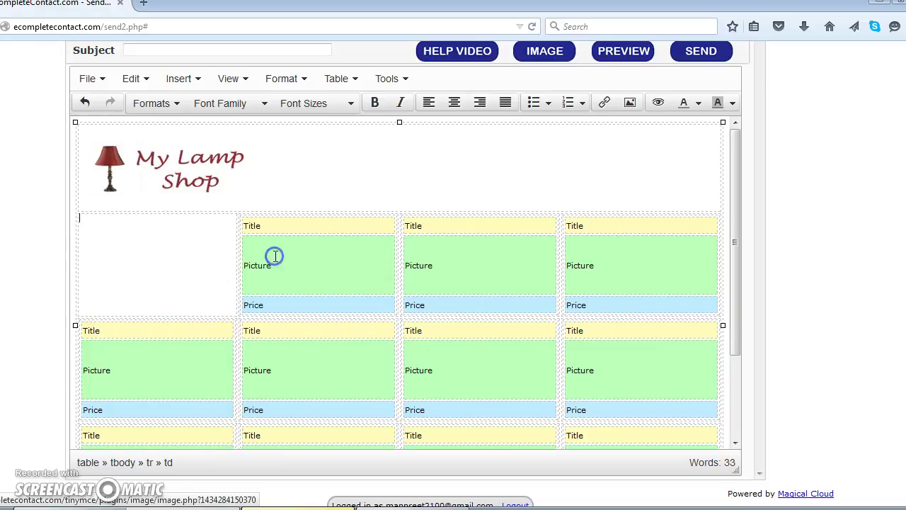
pyautogui.moveTo(243, 225); pyautogui.dragTo(285, 316)
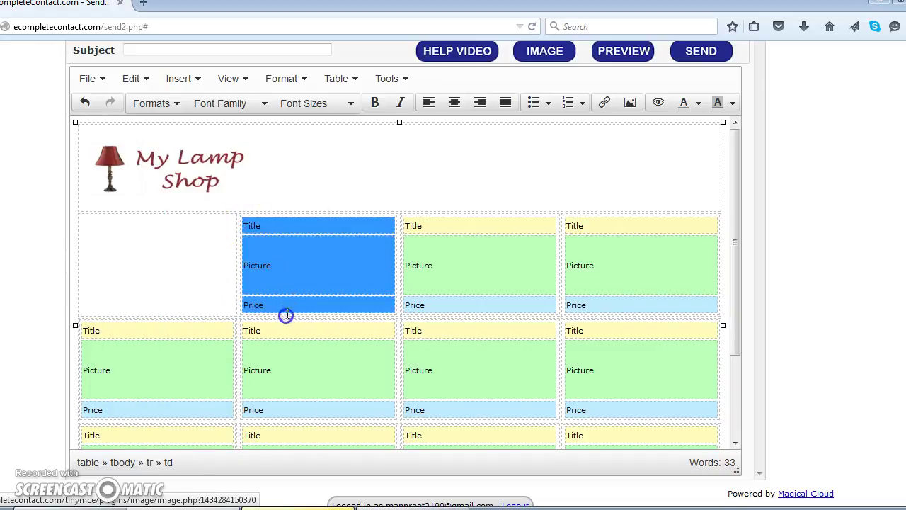
pyautogui.rightClick(294, 278)
pyautogui.moveTo(330, 386)
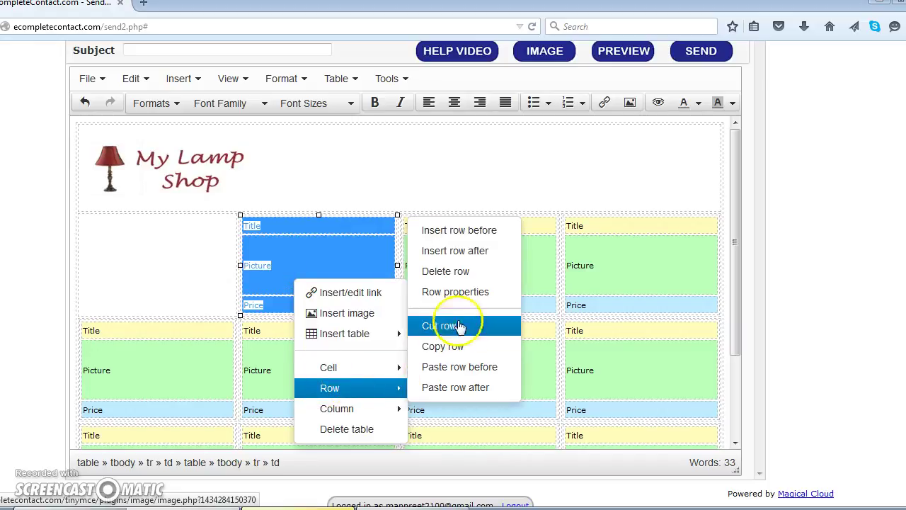
pyautogui.click(470, 276)
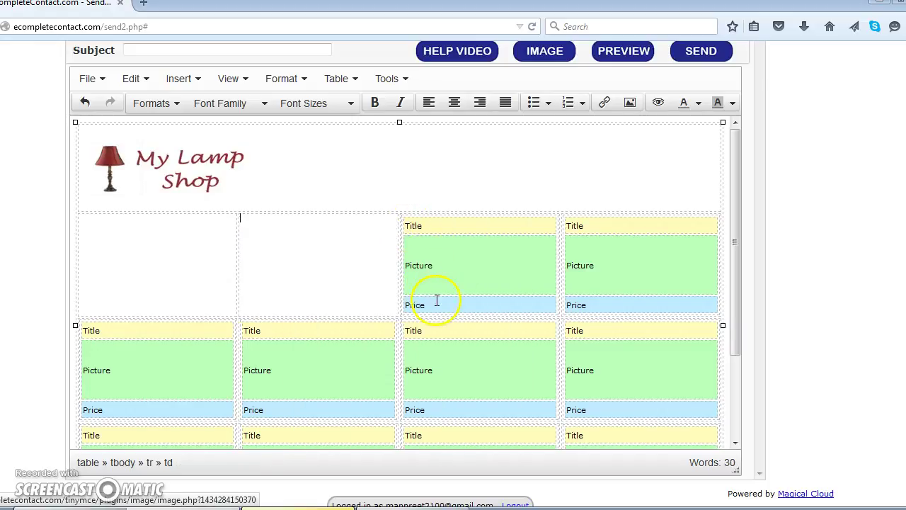
# Delete the Title, Picture and Price rows from the third and fourth cells
pyautogui.click(413, 227)
pyautogui.moveTo(413, 226); pyautogui.dragTo(445, 305)
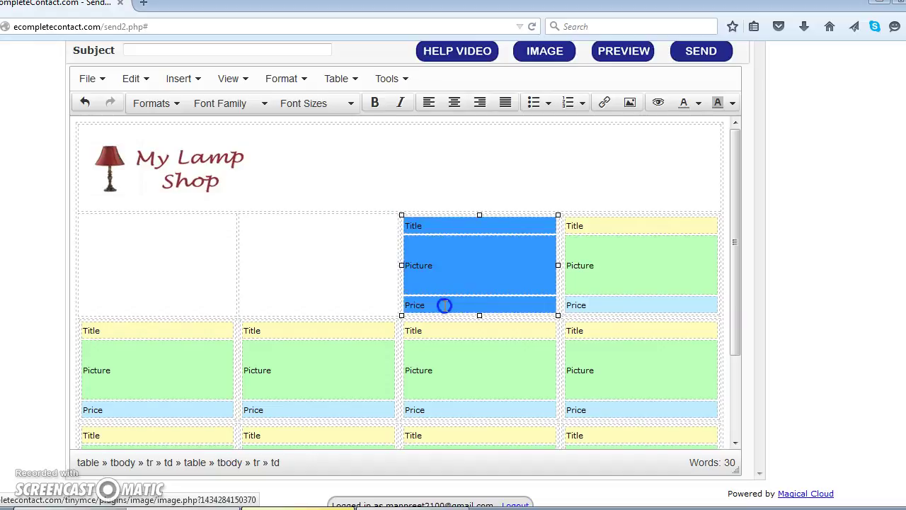
pyautogui.rightClick(445, 284)
pyautogui.moveTo(518, 394)
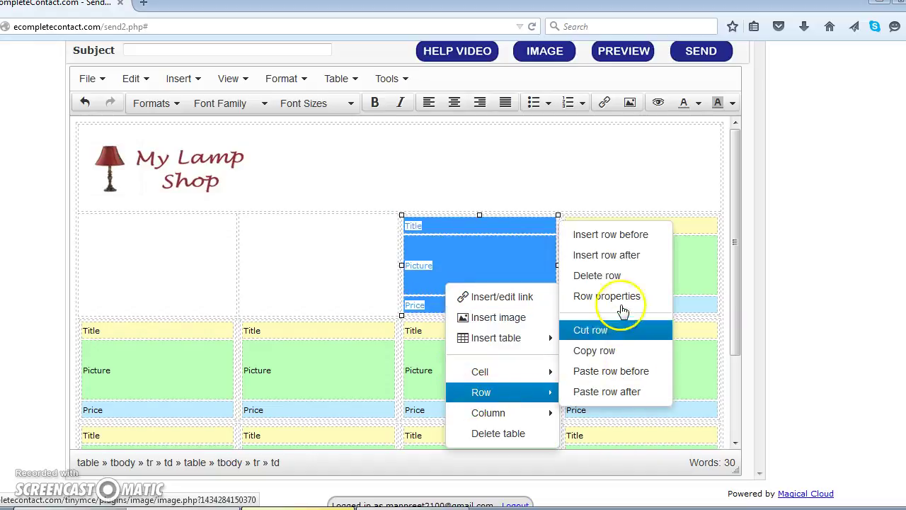
pyautogui.click(619, 284)
pyautogui.moveTo(571, 227); pyautogui.dragTo(618, 306)
pyautogui.rightClick(608, 279)
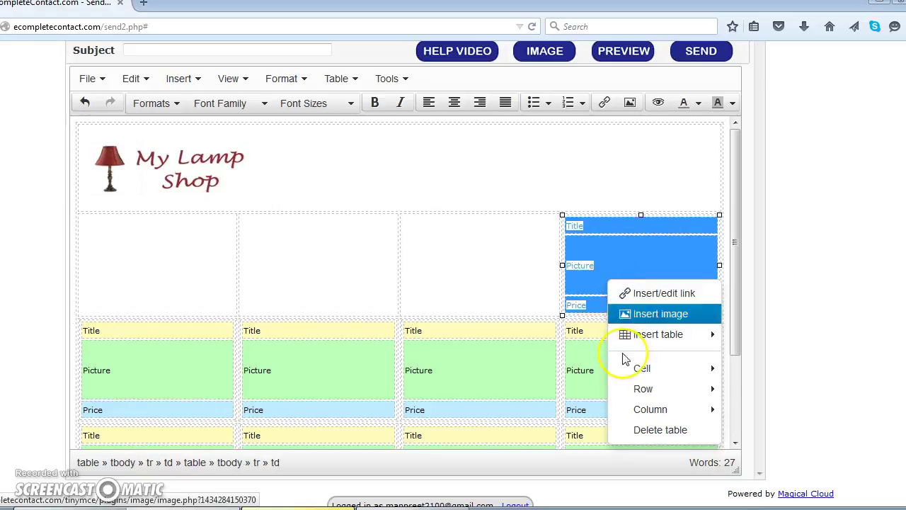
pyautogui.moveTo(630, 389)
pyautogui.click(767, 282)
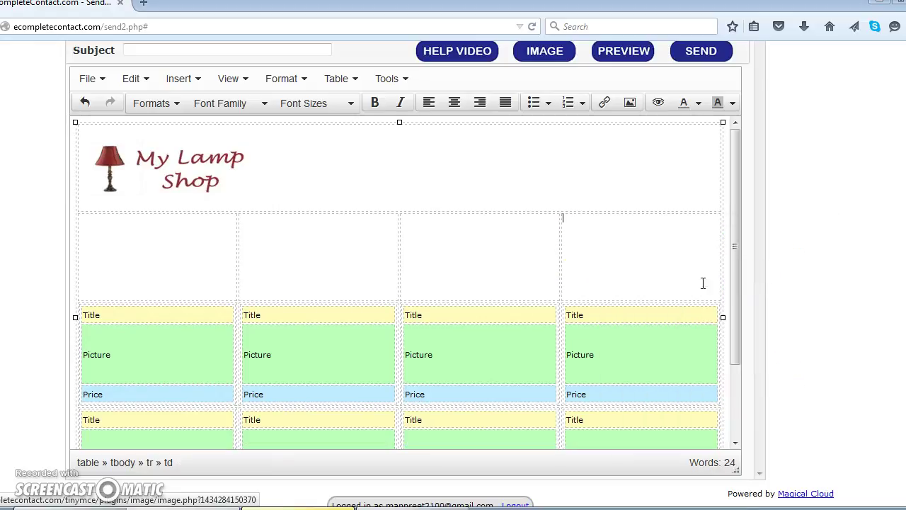
# Merge the four emptied cells into one full-width cell via Cell > Merge cells
pyautogui.moveTo(222, 264); pyautogui.dragTo(587, 279)
pyautogui.rightClick(214, 242)
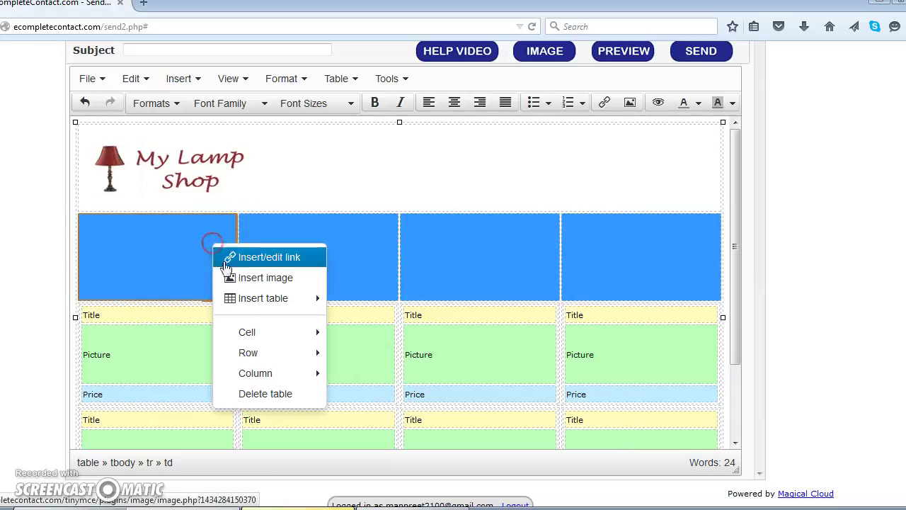
pyautogui.moveTo(303, 340)
pyautogui.click(362, 352)
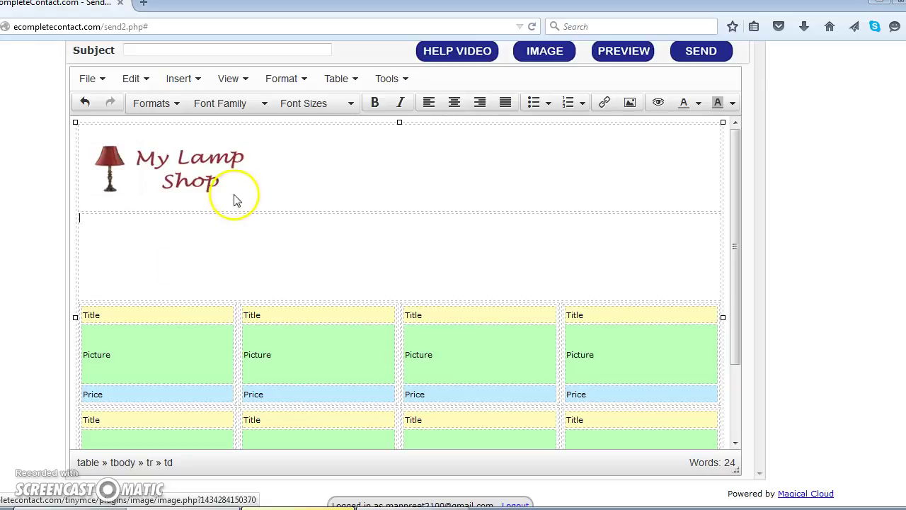
# Format the 'Our Summer Collection:' heading as Comic Sans MS at 36pt
pyautogui.click(124, 244)
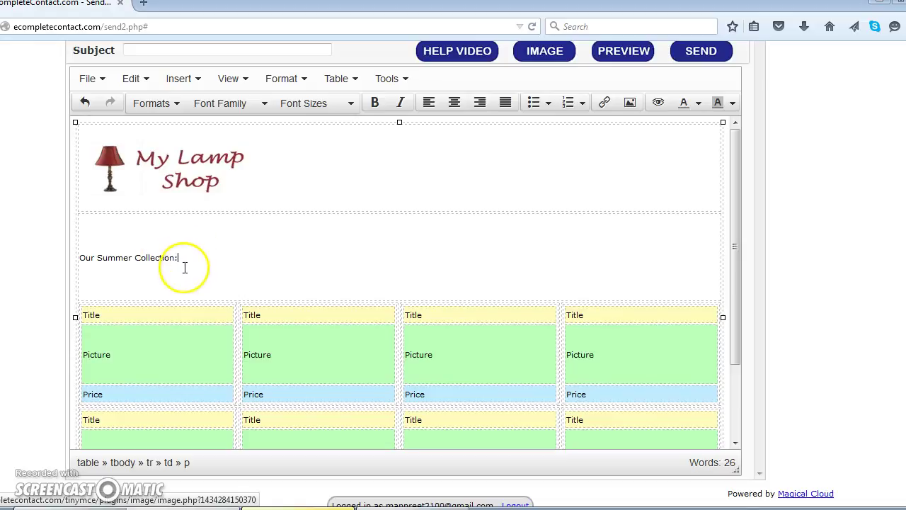
pyautogui.moveTo(178, 258); pyautogui.dragTo(154, 260)
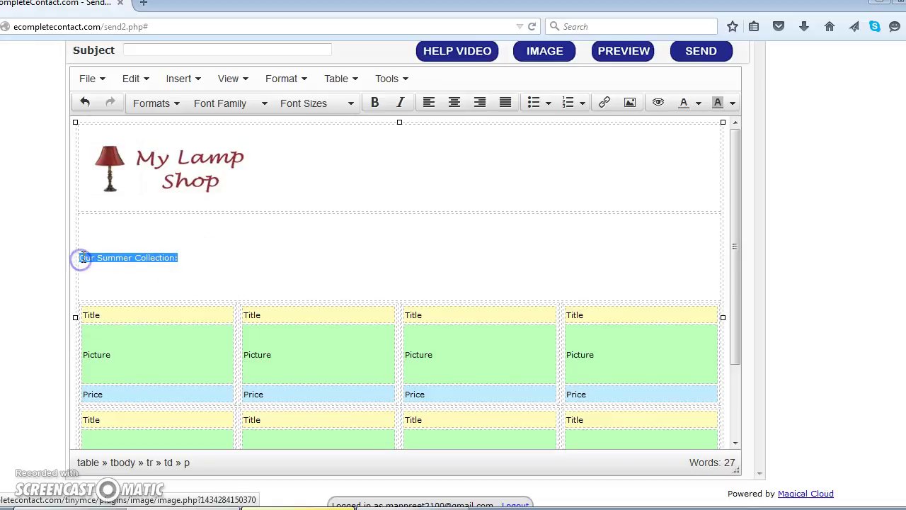
pyautogui.click(350, 103)
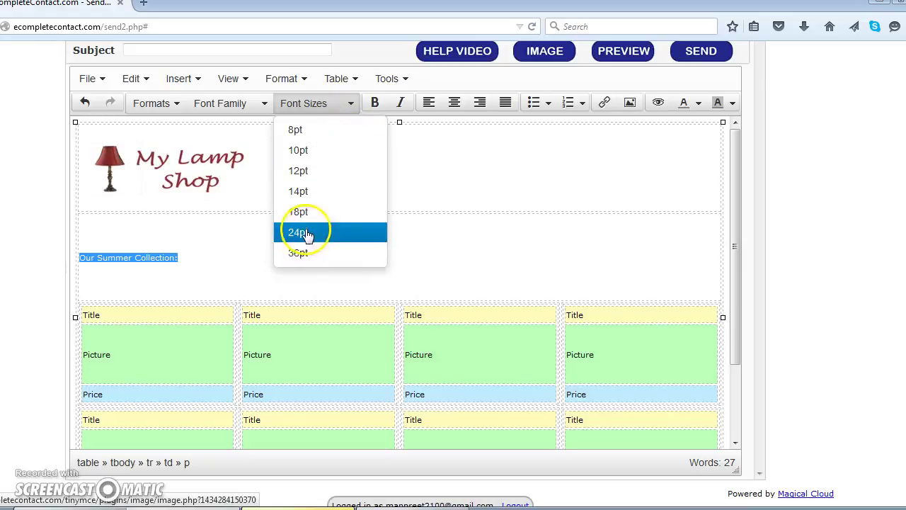
pyautogui.click(303, 256)
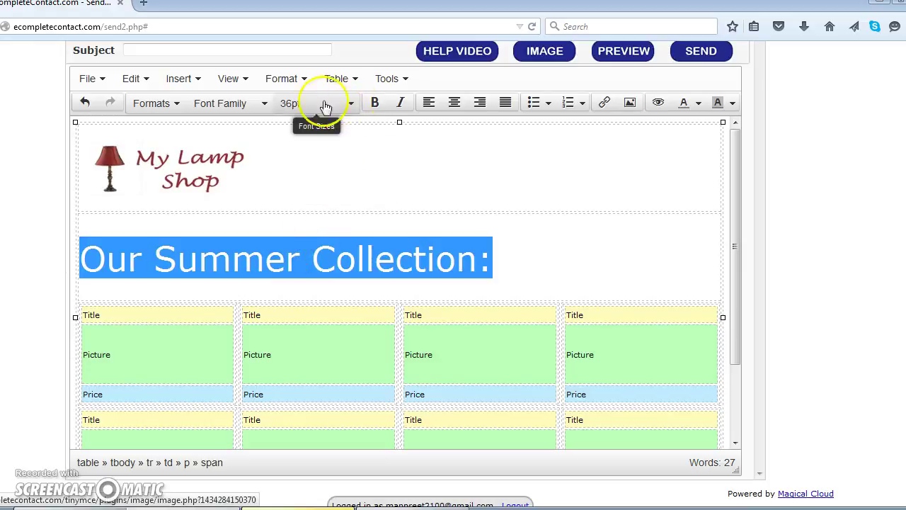
pyautogui.click(258, 106)
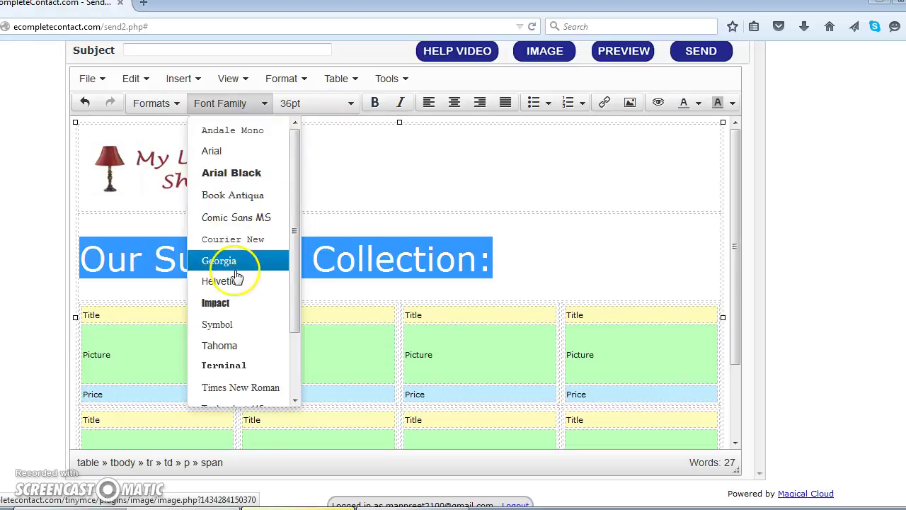
pyautogui.click(237, 218)
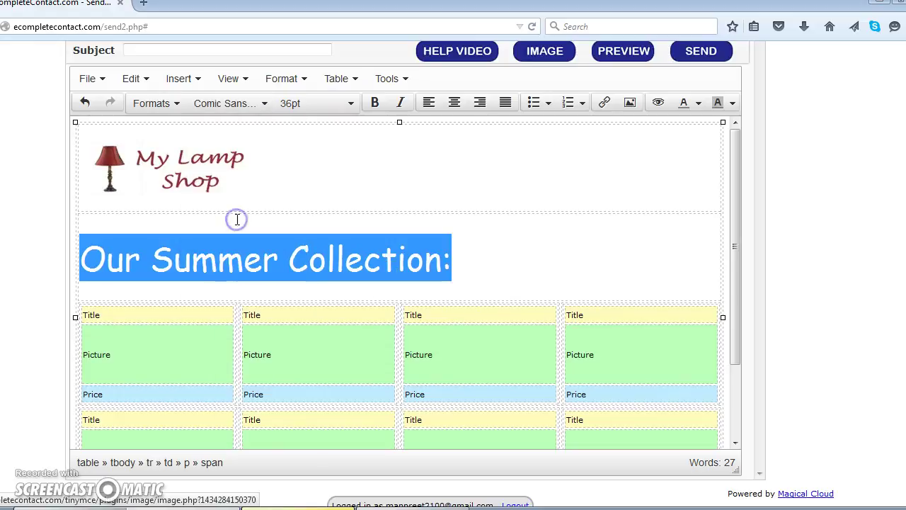
# Reselect the whole heading and reduce its size to 24pt
pyautogui.click(264, 105)
pyautogui.scroll(-2, 263, 279)
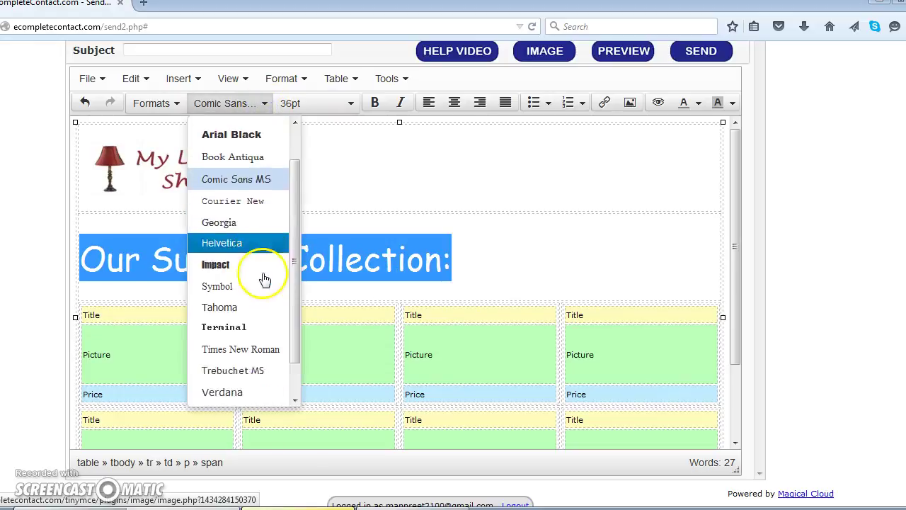
pyautogui.scroll(2, 265, 281)
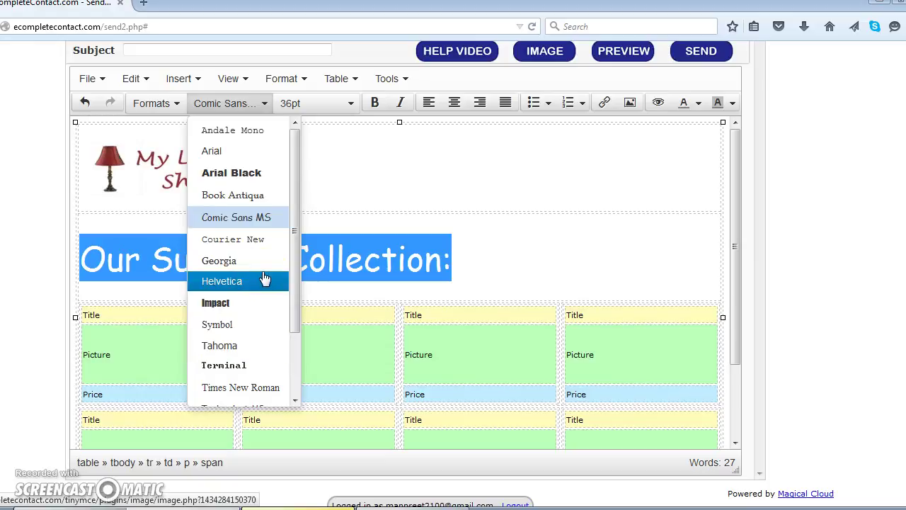
pyautogui.click(401, 260)
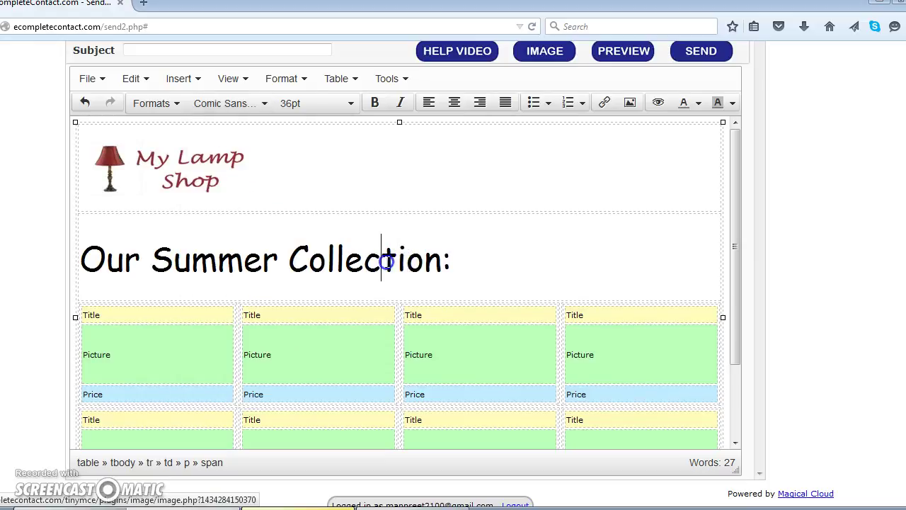
pyautogui.moveTo(446, 262); pyautogui.dragTo(193, 259)
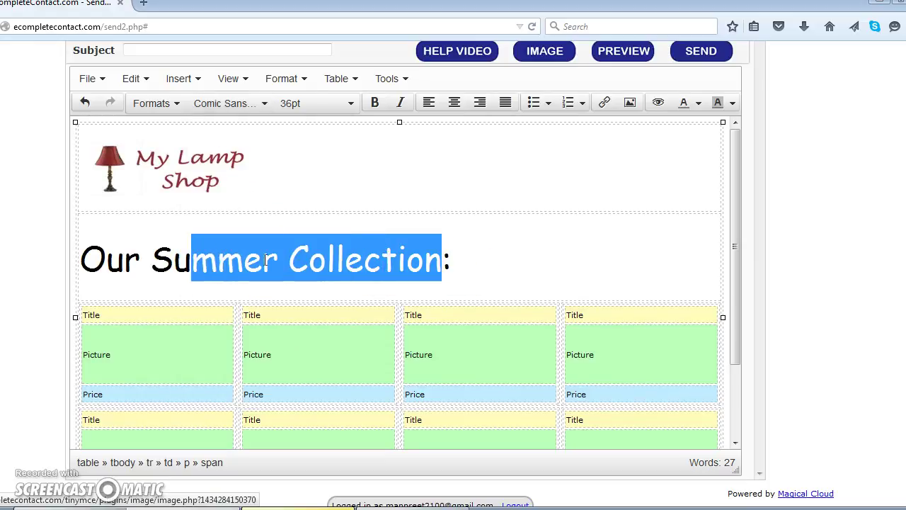
pyautogui.click(453, 262)
pyautogui.moveTo(437, 262); pyautogui.dragTo(88, 263)
pyautogui.click(345, 104)
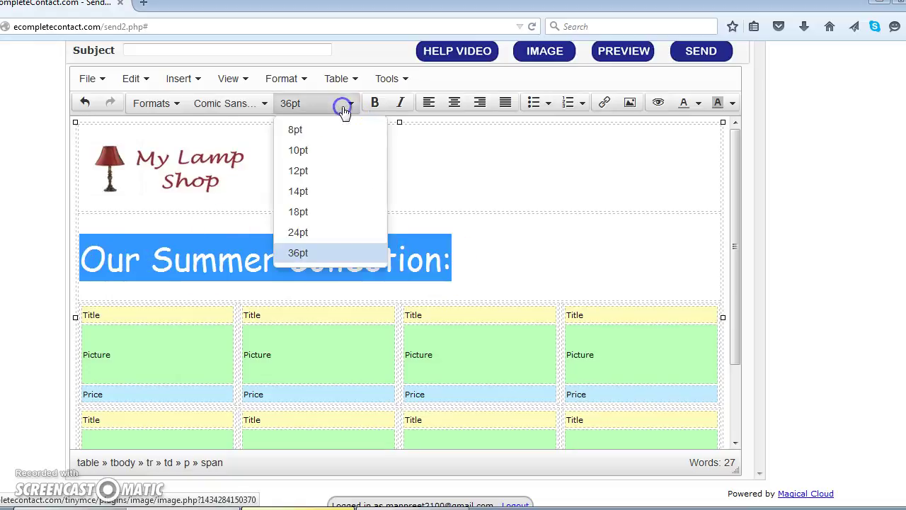
pyautogui.click(315, 233)
pyautogui.click(377, 258)
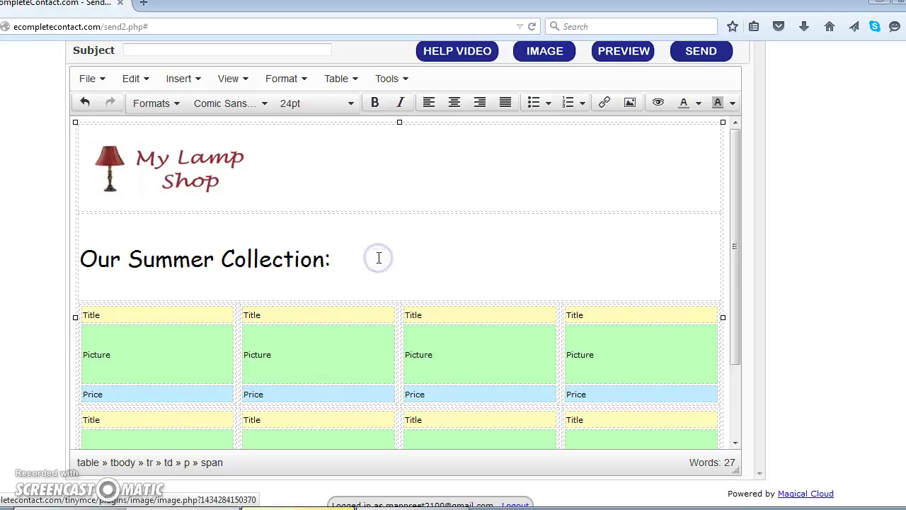
pyautogui.scroll(3, 379, 257)
pyautogui.scroll(-1, 567, 330)
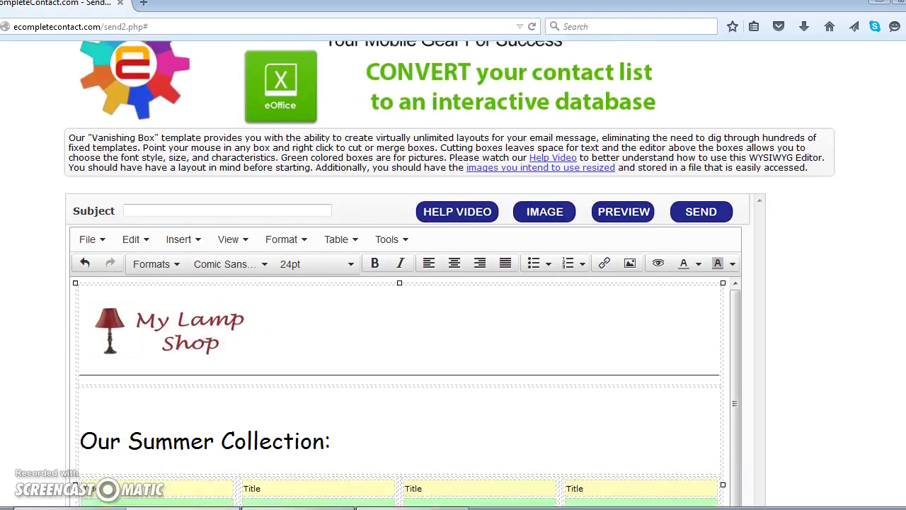
pyautogui.scroll(-2, 449, 274)
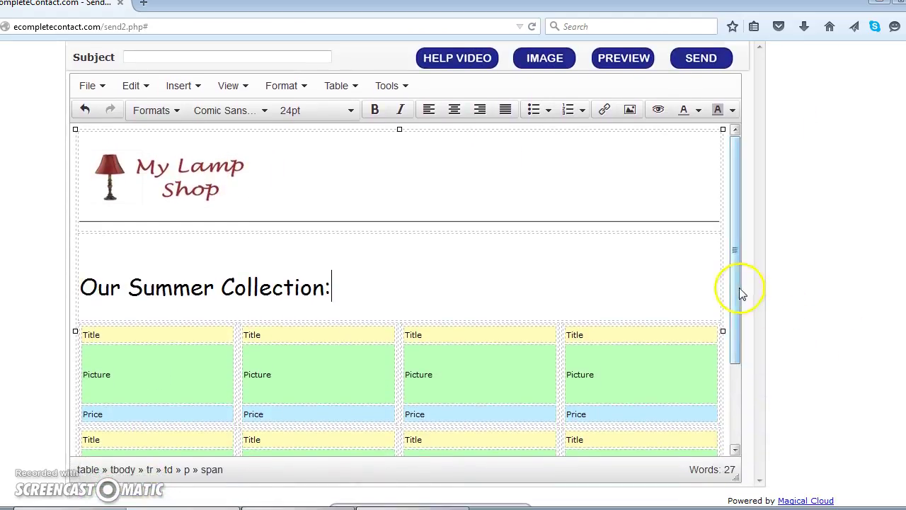
# Delete the Title, Picture and Price placeholder rows from the four top-row cells
pyautogui.moveTo(738, 293); pyautogui.dragTo(730, 374)
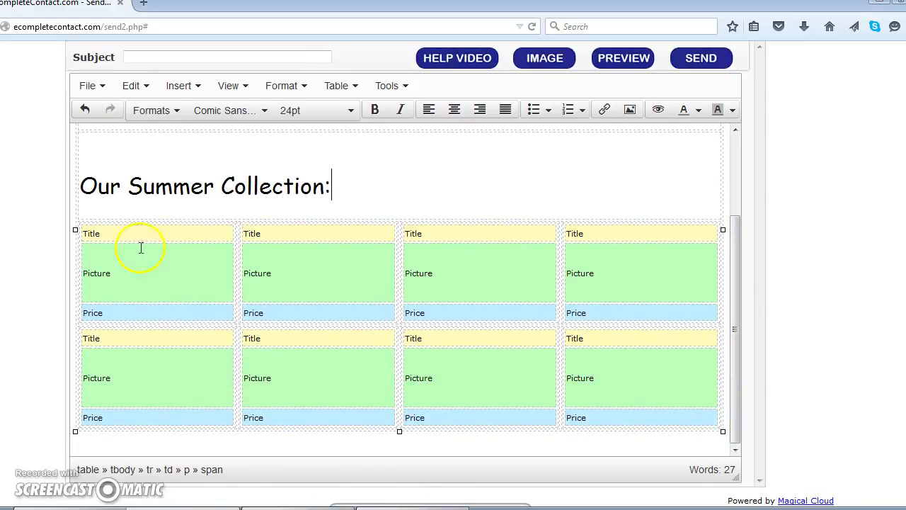
pyautogui.moveTo(84, 233); pyautogui.dragTo(148, 277)
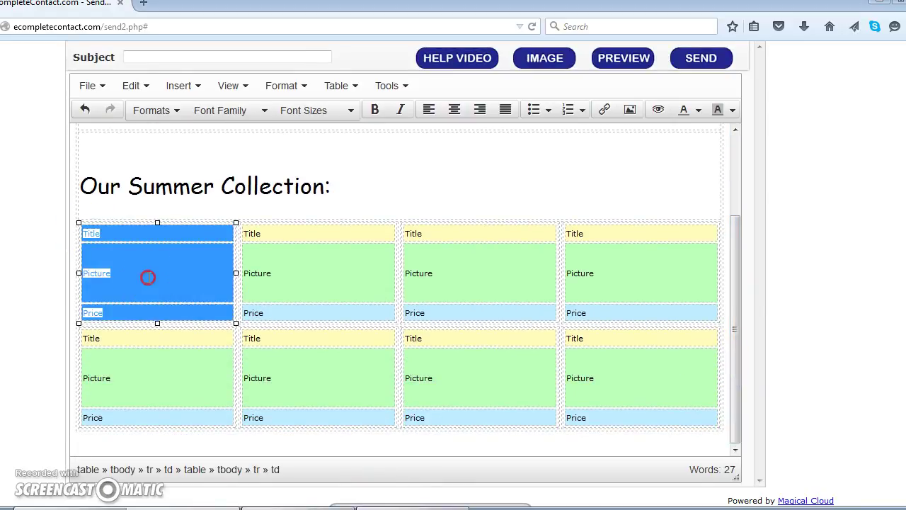
pyautogui.rightClick(148, 278)
pyautogui.moveTo(181, 386)
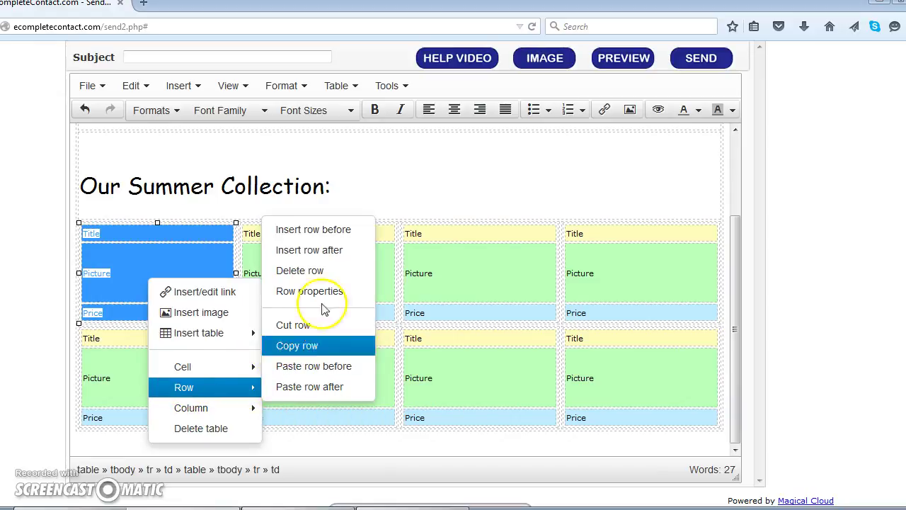
pyautogui.click(317, 270)
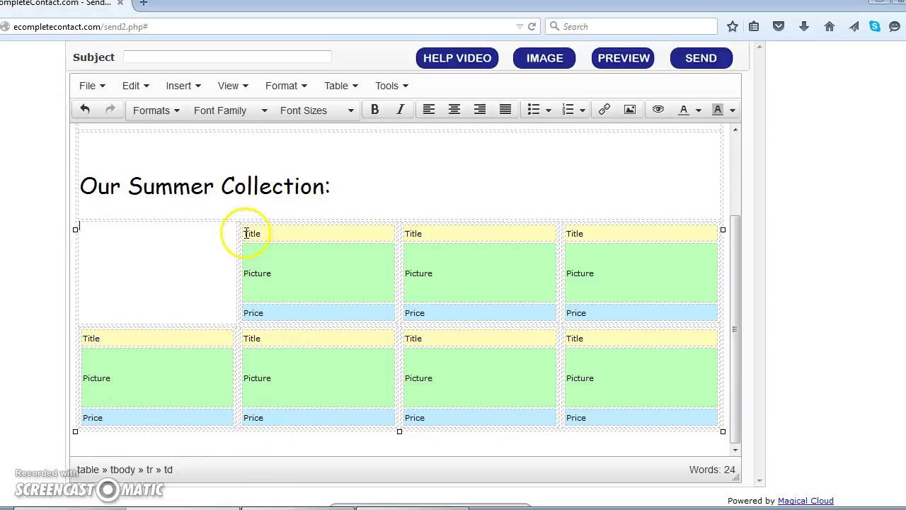
pyautogui.moveTo(245, 233); pyautogui.dragTo(304, 290)
pyautogui.rightClick(305, 295)
pyautogui.moveTo(343, 402)
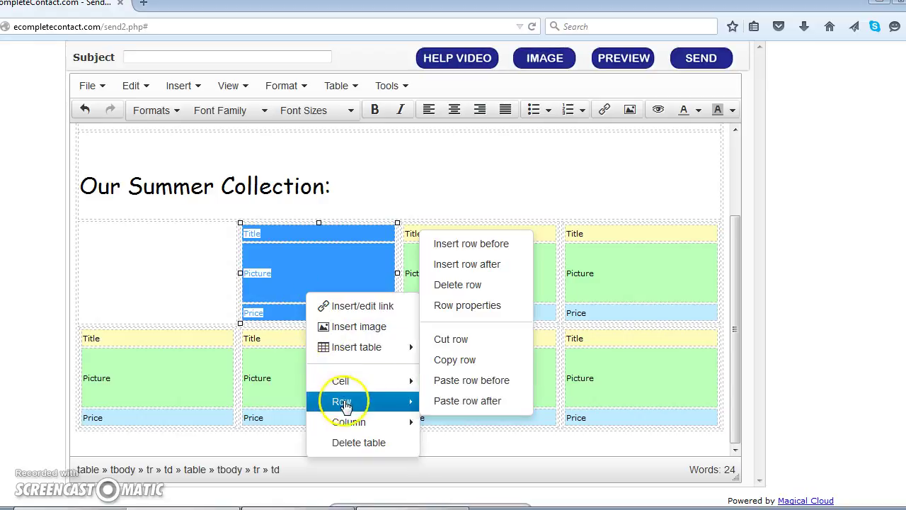
pyautogui.click(453, 284)
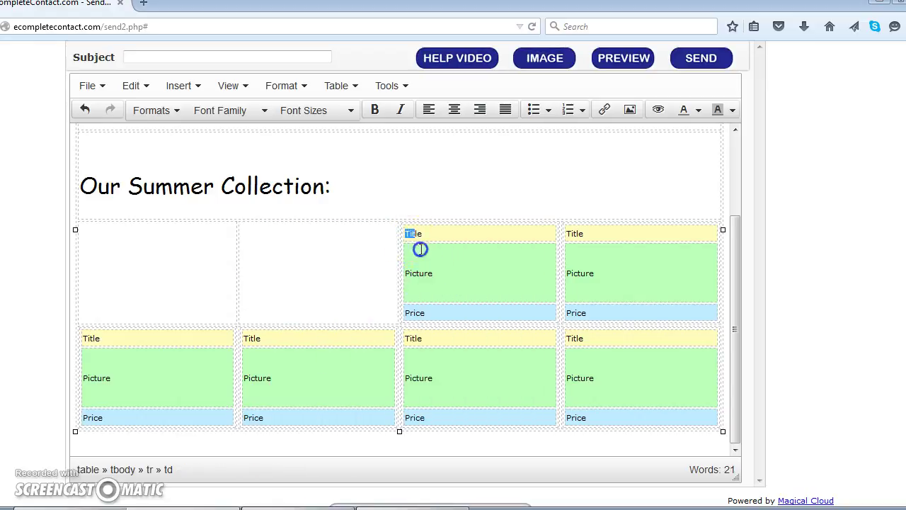
pyautogui.moveTo(420, 250); pyautogui.dragTo(446, 312)
pyautogui.rightClick(452, 300)
pyautogui.moveTo(497, 410)
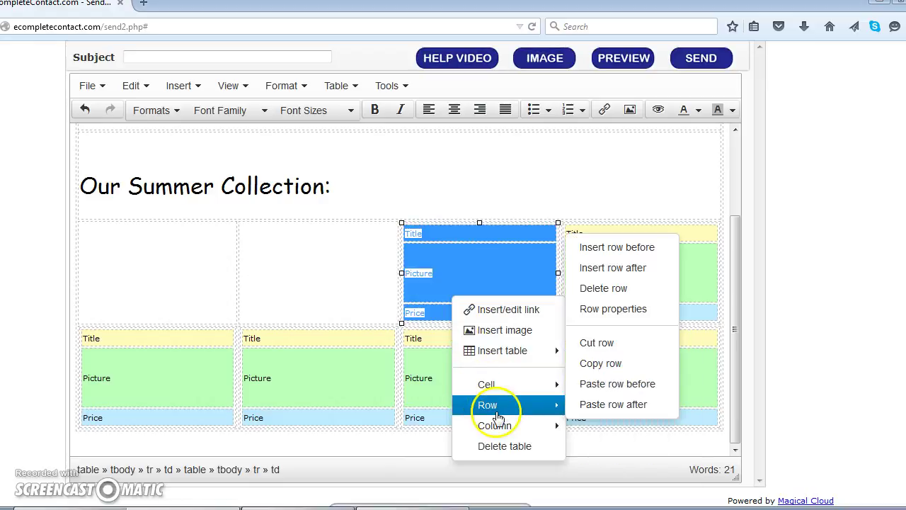
pyautogui.click(592, 289)
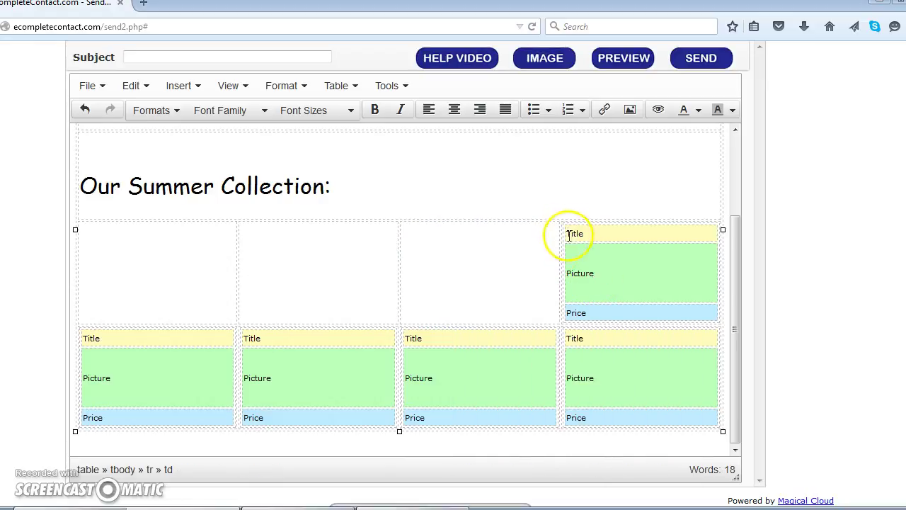
pyautogui.moveTo(581, 274); pyautogui.dragTo(596, 285)
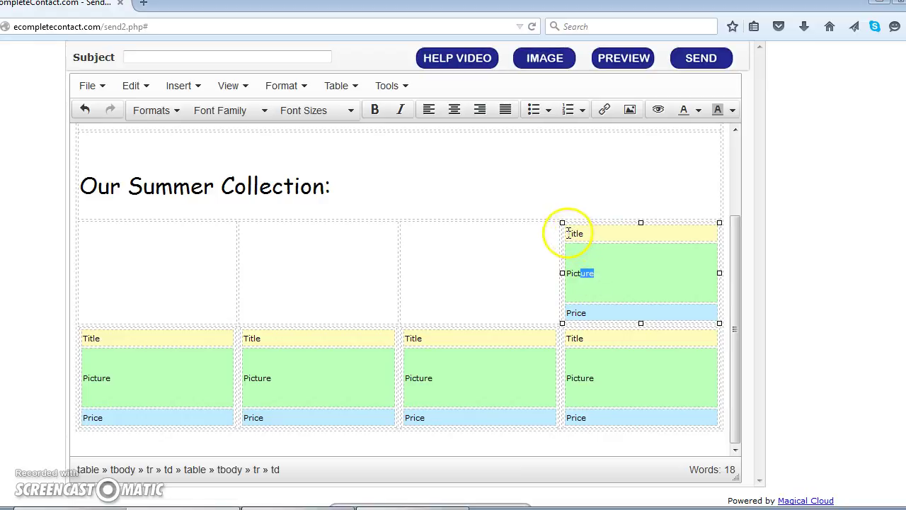
pyautogui.moveTo(568, 234); pyautogui.dragTo(597, 309)
pyautogui.rightClick(598, 302)
pyautogui.moveTo(640, 411)
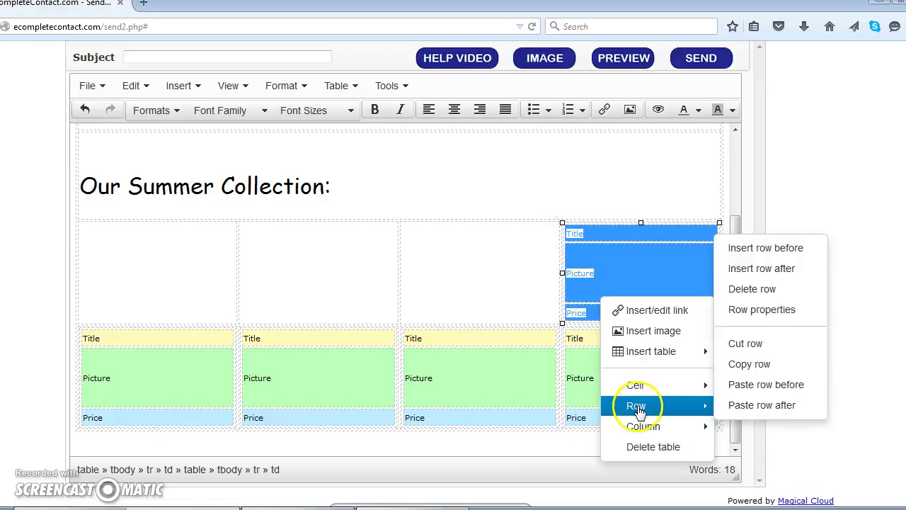
pyautogui.click(754, 289)
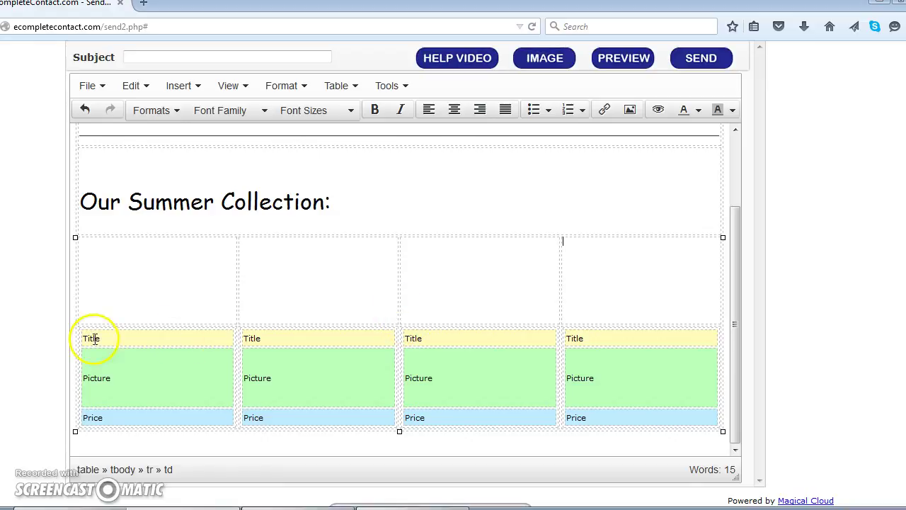
# Delete the placeholder rows from the four bottom-row cells, leaving them empty
pyautogui.moveTo(94, 338); pyautogui.dragTo(158, 418)
pyautogui.rightClick(164, 374)
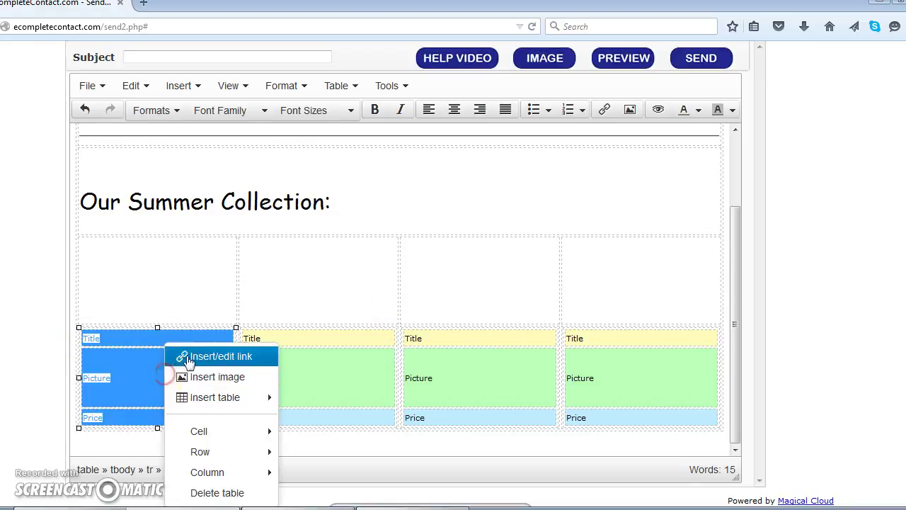
pyautogui.moveTo(212, 456)
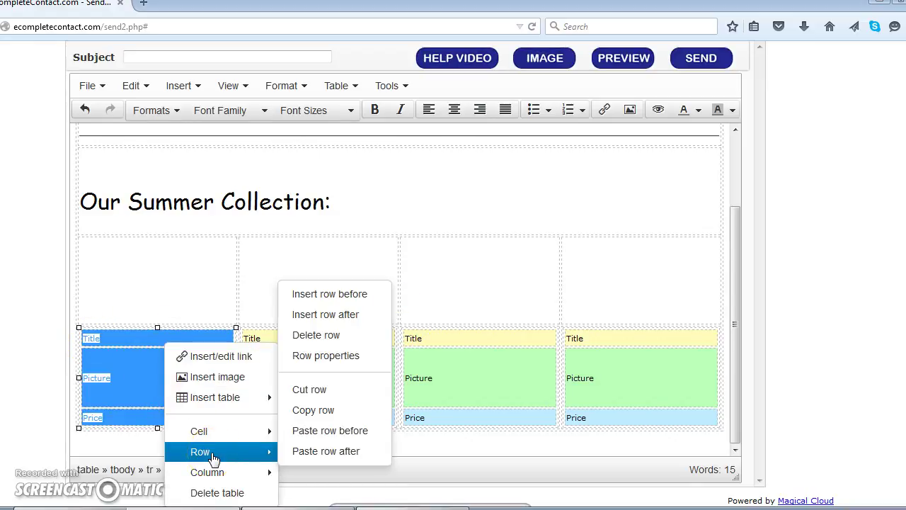
pyautogui.click(316, 337)
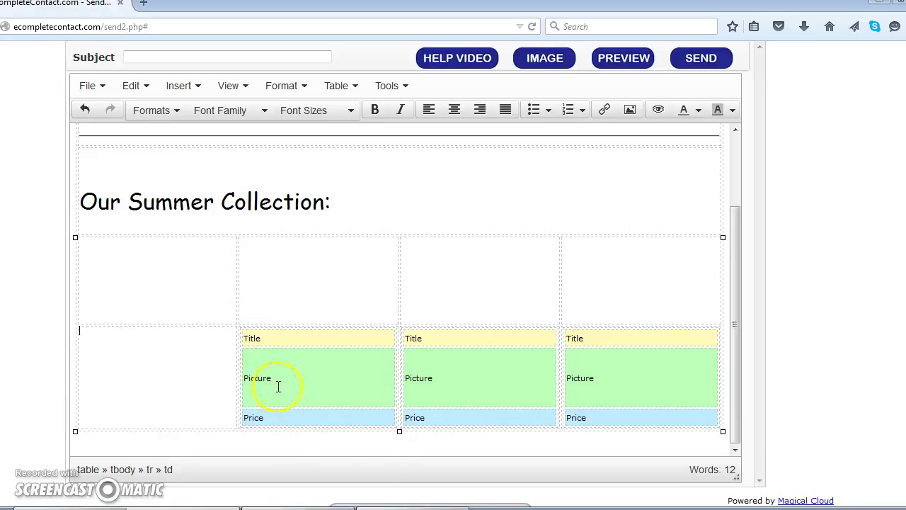
pyautogui.moveTo(255, 354); pyautogui.dragTo(275, 410)
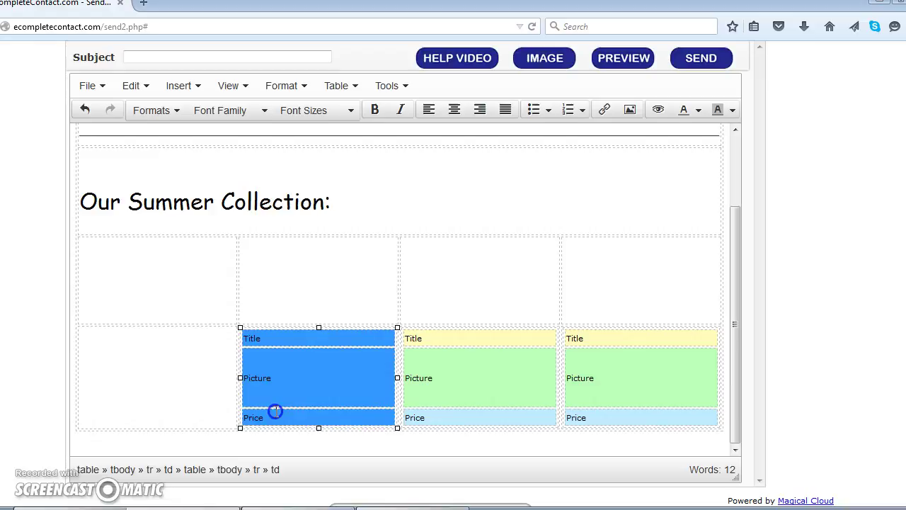
pyautogui.rightClick(279, 346)
pyautogui.moveTo(372, 449)
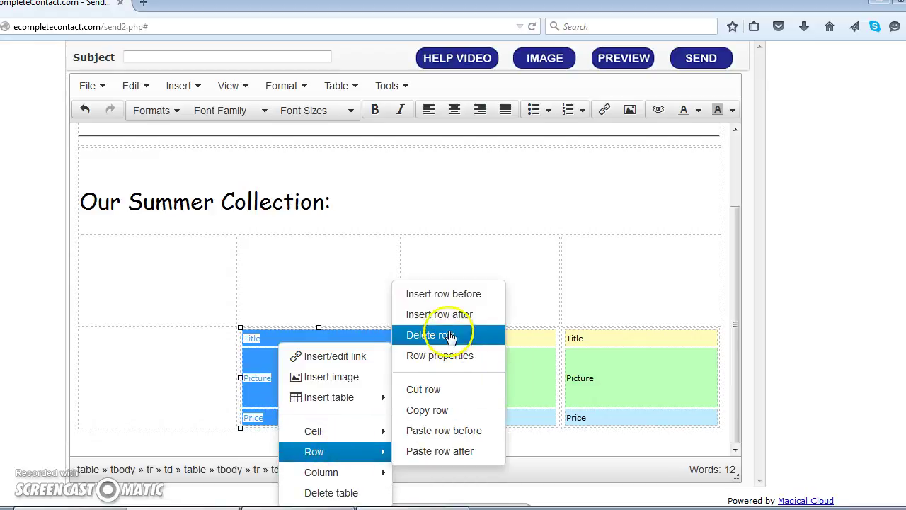
pyautogui.click(425, 333)
pyautogui.moveTo(449, 331); pyautogui.dragTo(457, 409)
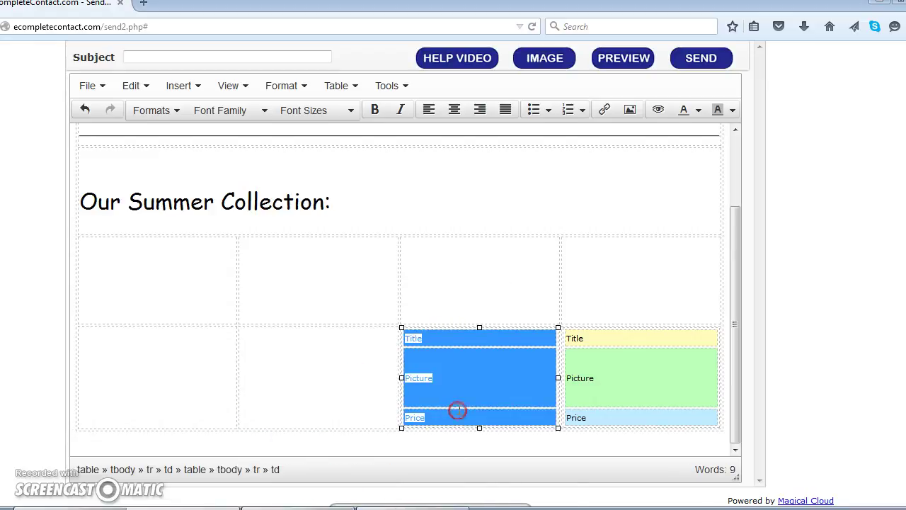
pyautogui.rightClick(457, 409)
pyautogui.moveTo(496, 451)
pyautogui.click(615, 335)
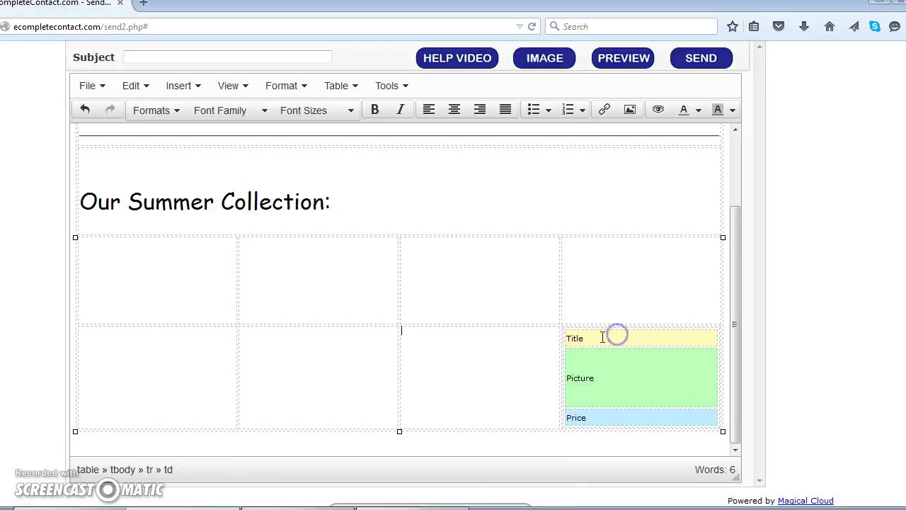
pyautogui.moveTo(581, 347); pyautogui.dragTo(597, 392)
pyautogui.rightClick(597, 392)
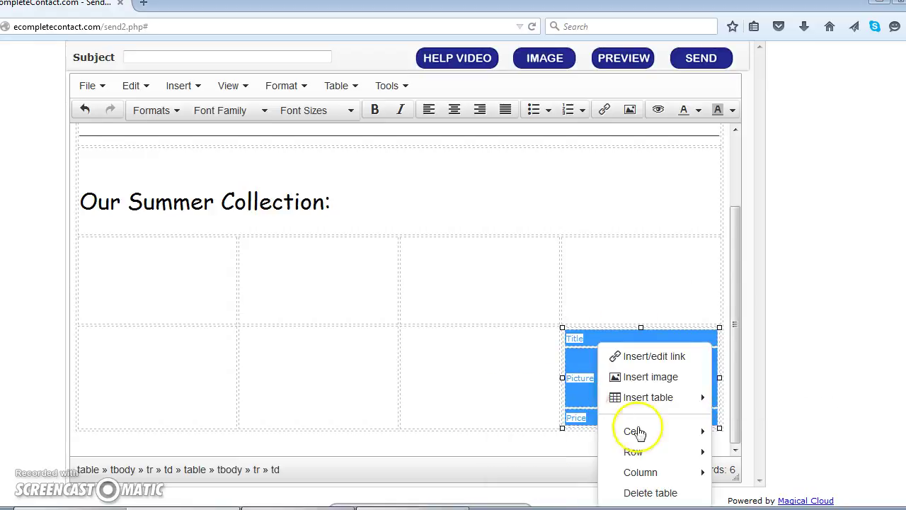
pyautogui.moveTo(664, 457)
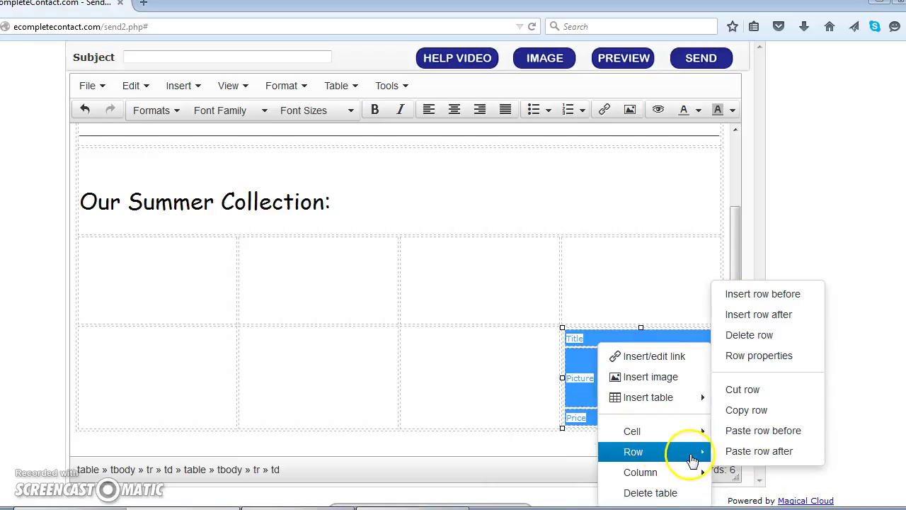
pyautogui.click(729, 339)
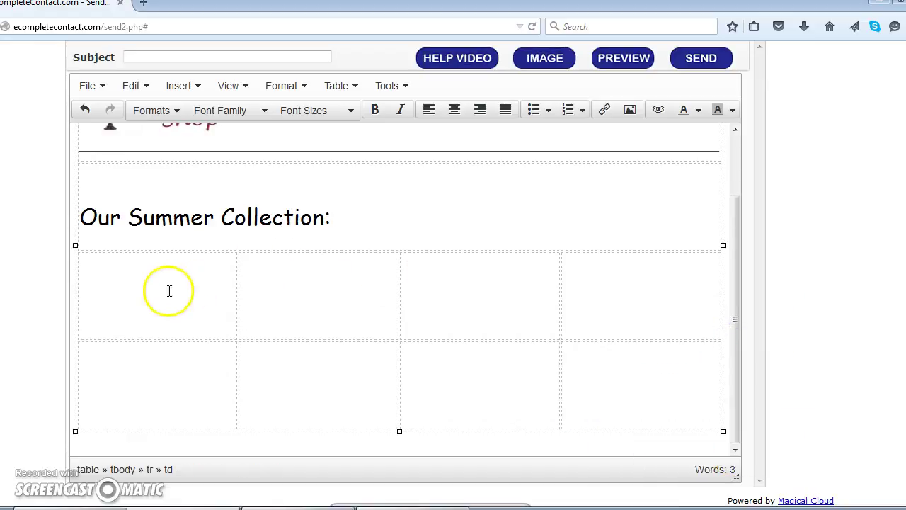
pyautogui.scroll(1, 526, 320)
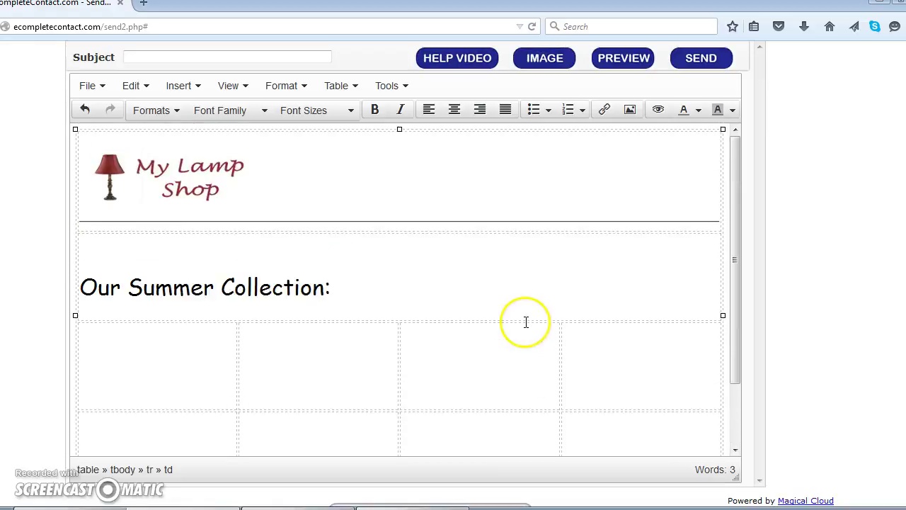
pyautogui.scroll(-1, 526, 319)
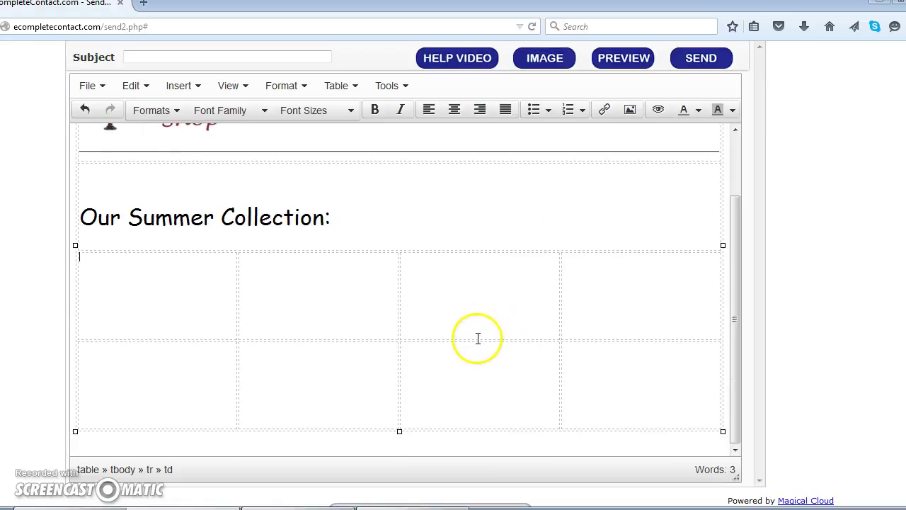
# Upload the mirror image 12862_2_ for the first grid cell
pyautogui.click(124, 290)
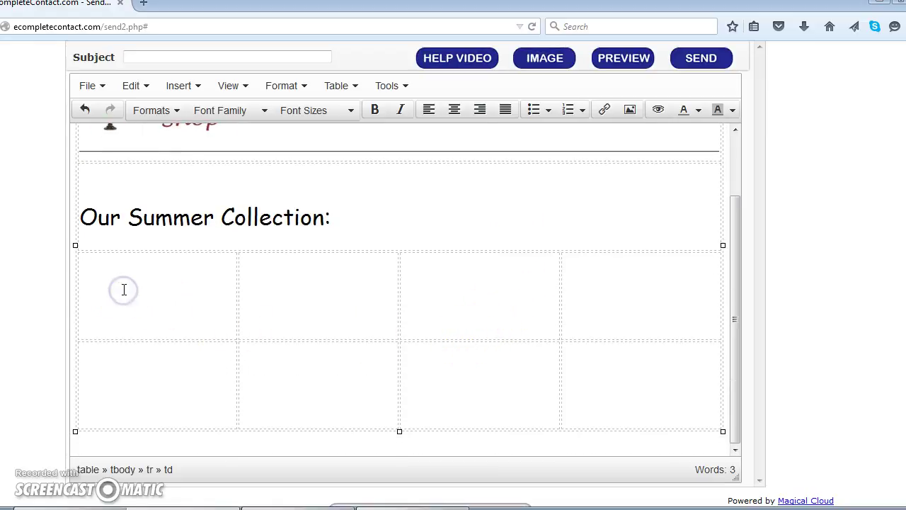
pyautogui.click(186, 88)
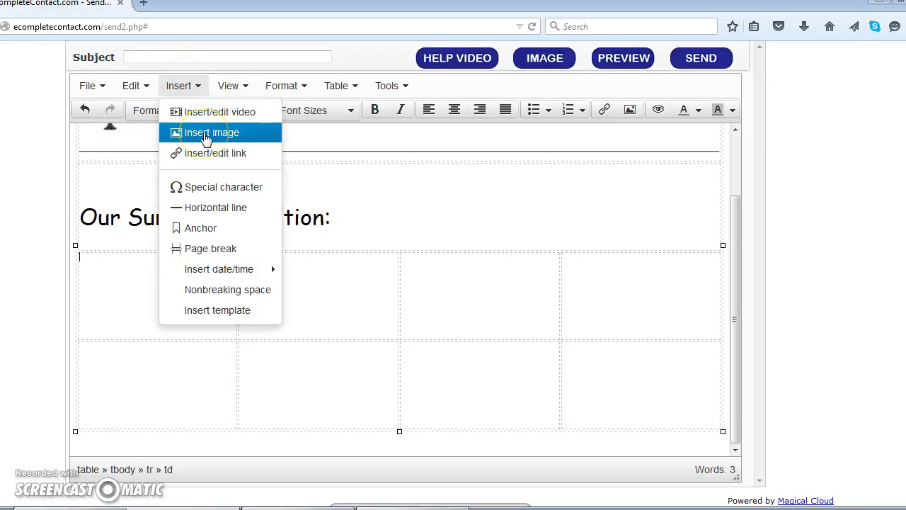
pyautogui.click(205, 135)
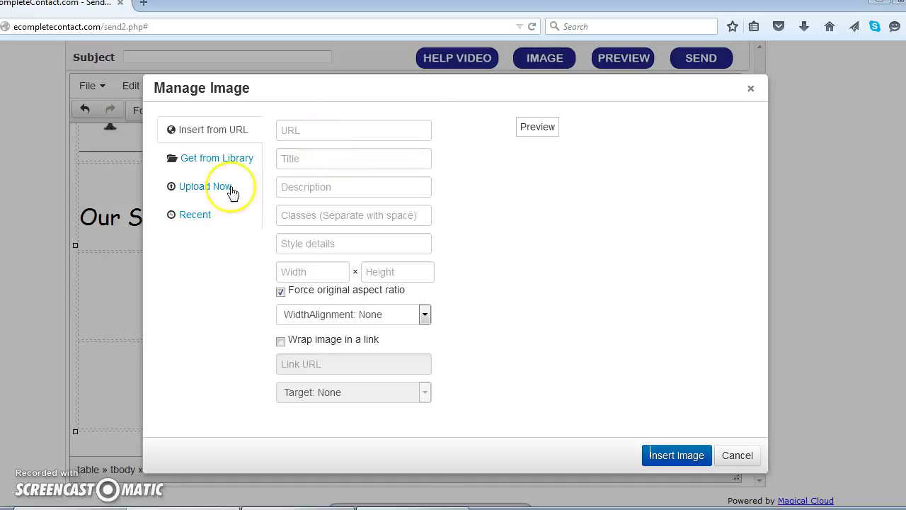
pyautogui.click(216, 192)
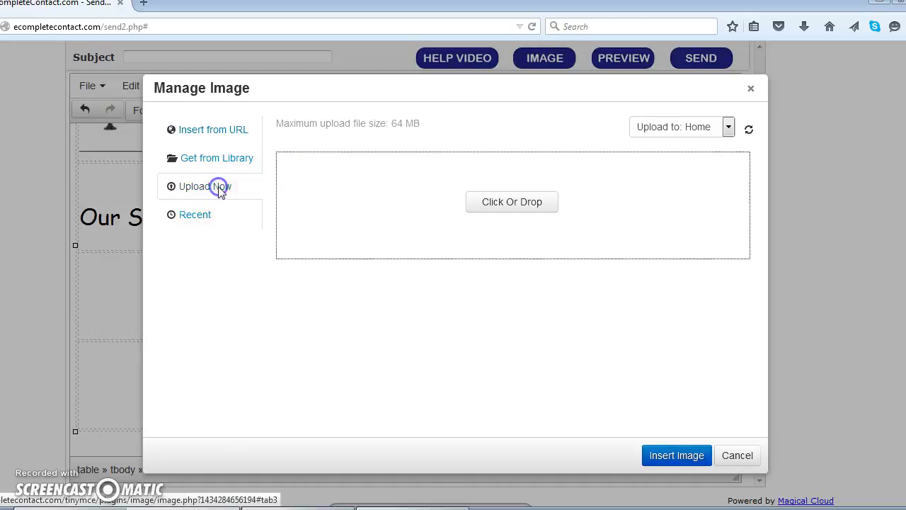
pyautogui.click(541, 203)
pyautogui.click(140, 115)
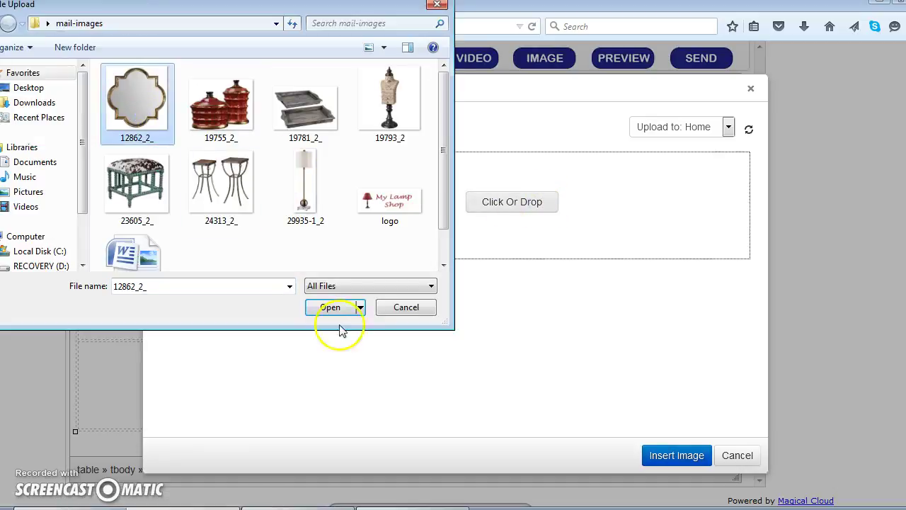
pyautogui.click(336, 309)
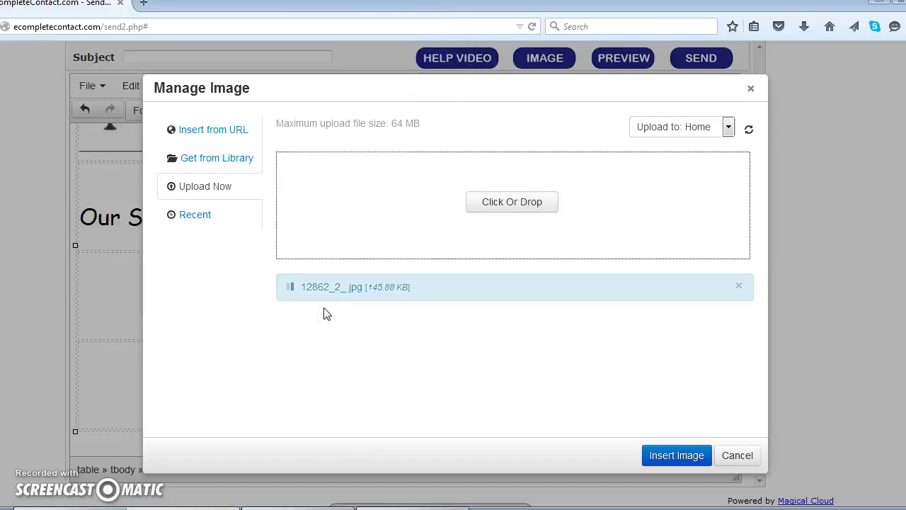
# Insert the mirror picture resized to 180 × 188 with aspect ratio kept
pyautogui.click(327, 347)
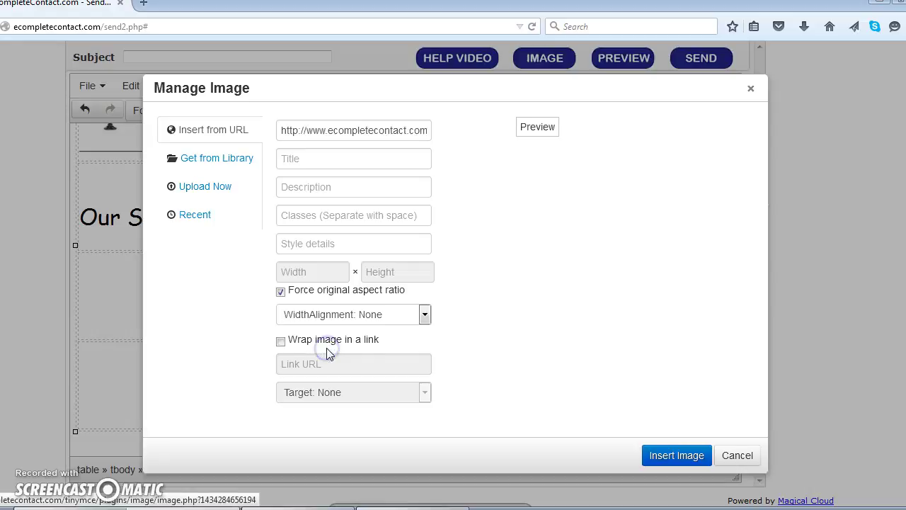
pyautogui.click(613, 420)
pyautogui.click(496, 371)
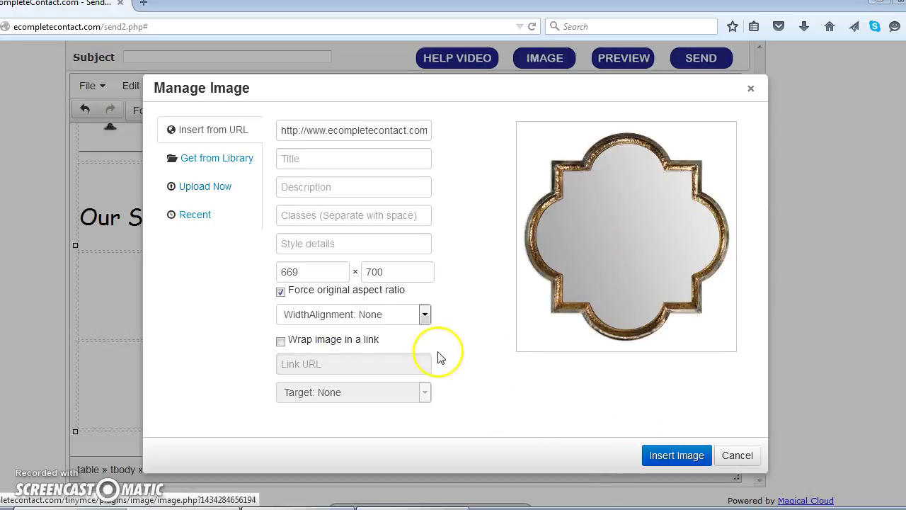
pyautogui.moveTo(311, 274); pyautogui.dragTo(245, 277)
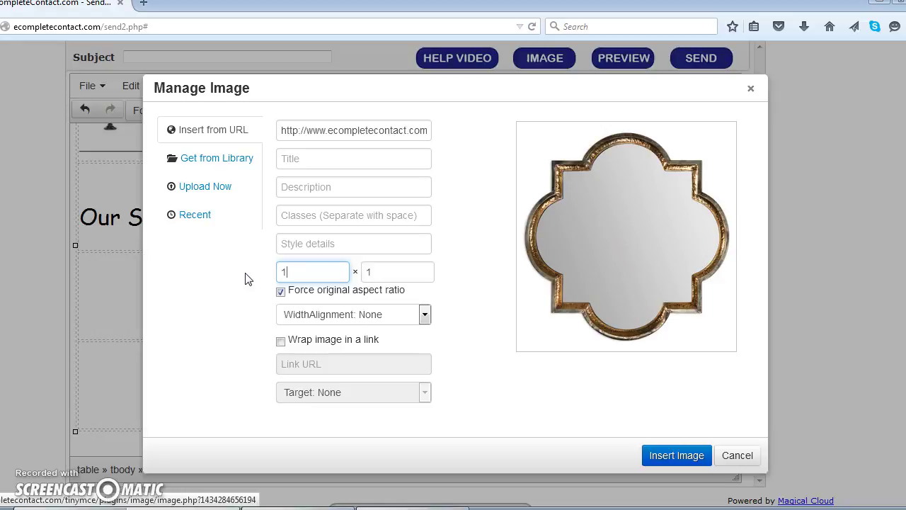
pyautogui.click(662, 455)
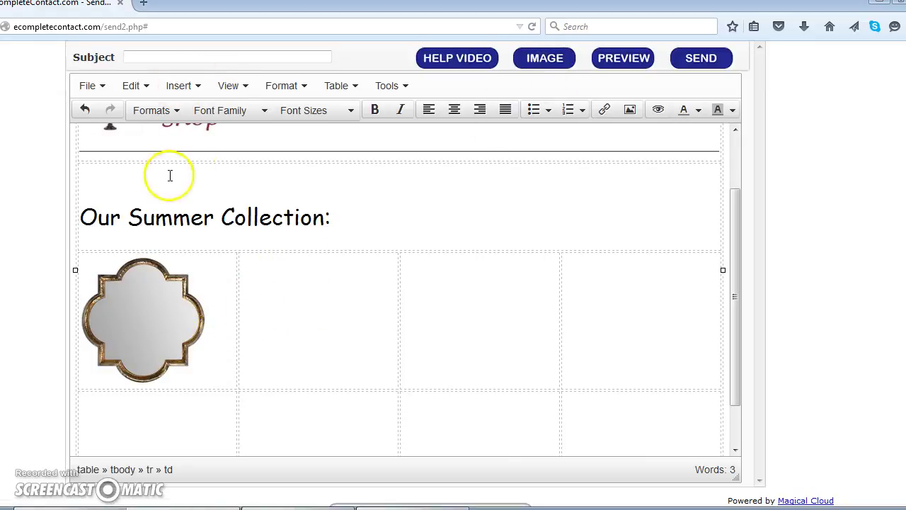
# Upload the red jars picture 19755_2_ and insert it at width 180 into the second cell
pyautogui.click(551, 58)
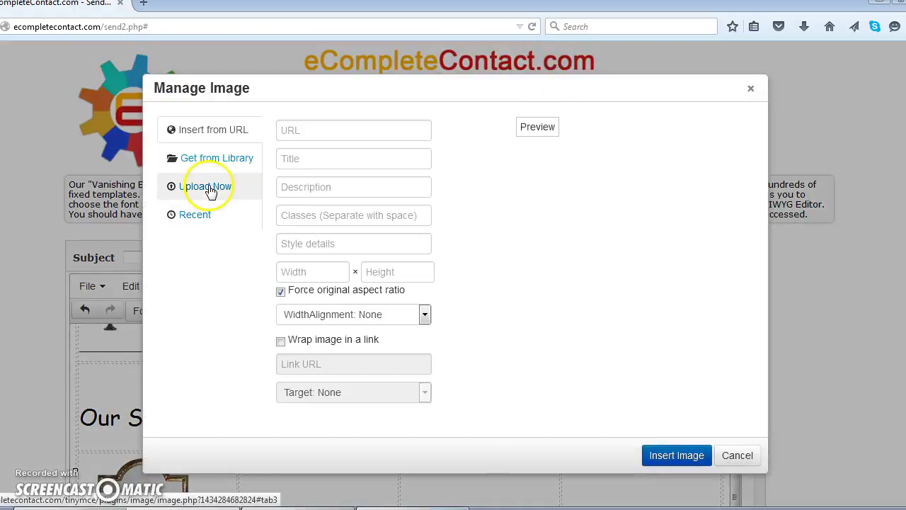
pyautogui.click(209, 190)
pyautogui.click(515, 202)
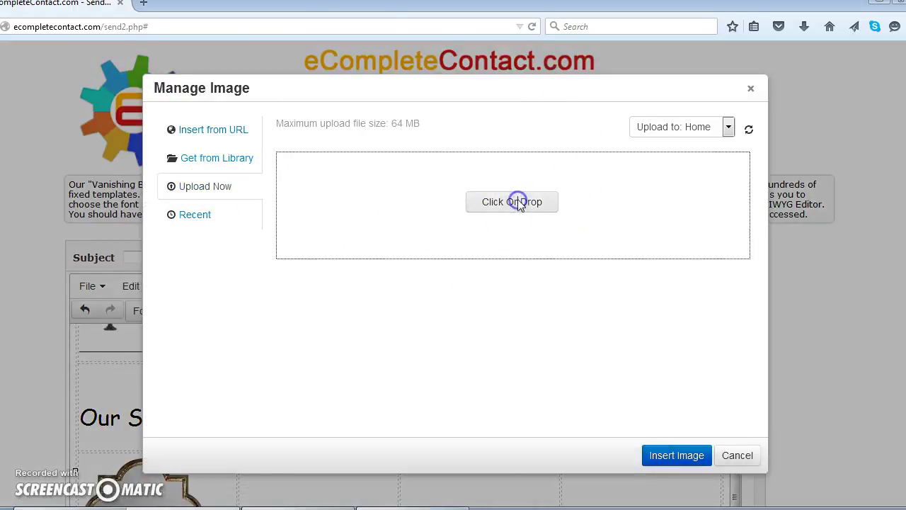
pyautogui.click(233, 126)
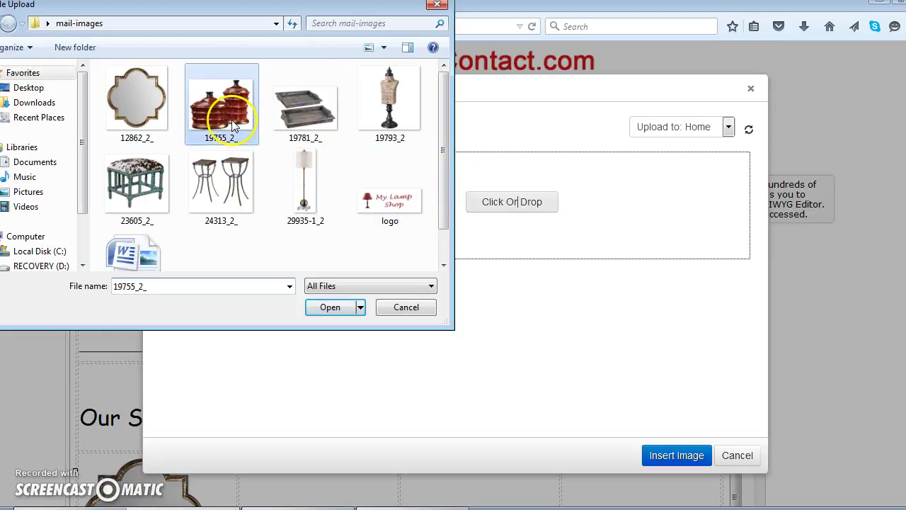
pyautogui.click(340, 307)
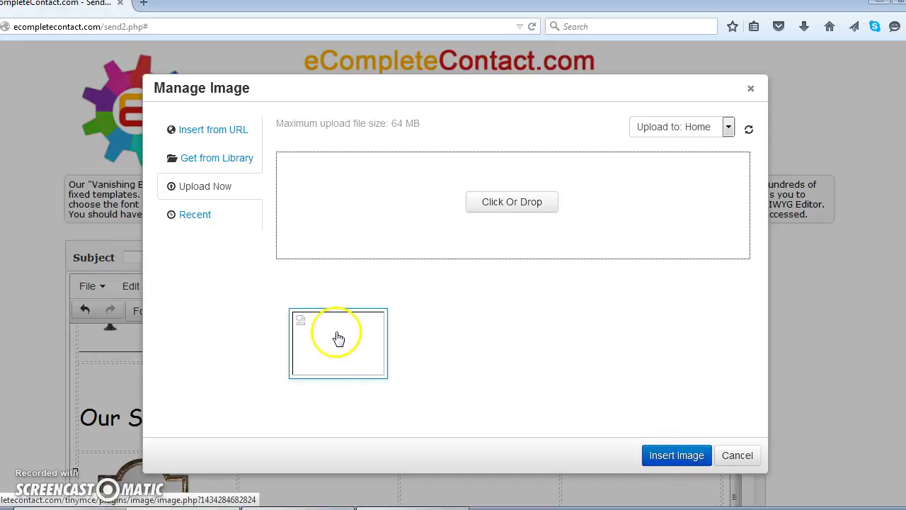
pyautogui.click(341, 337)
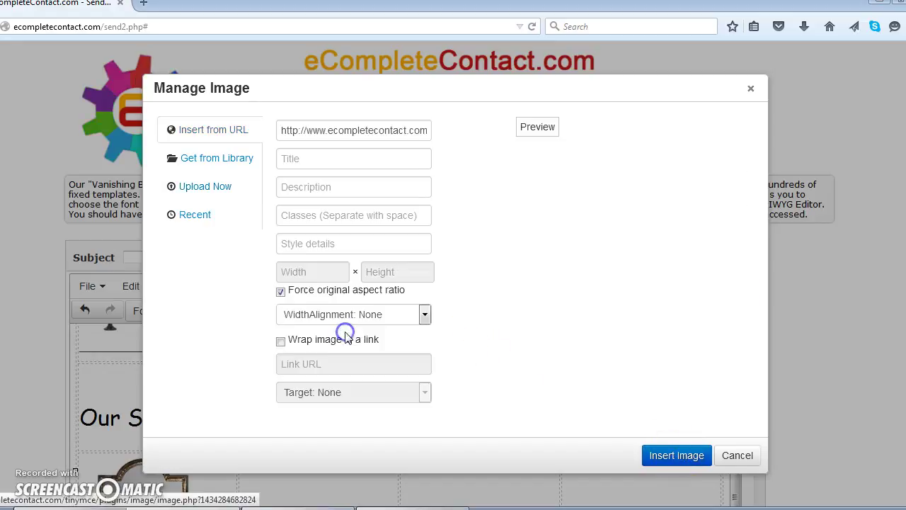
pyautogui.doubleClick(322, 274)
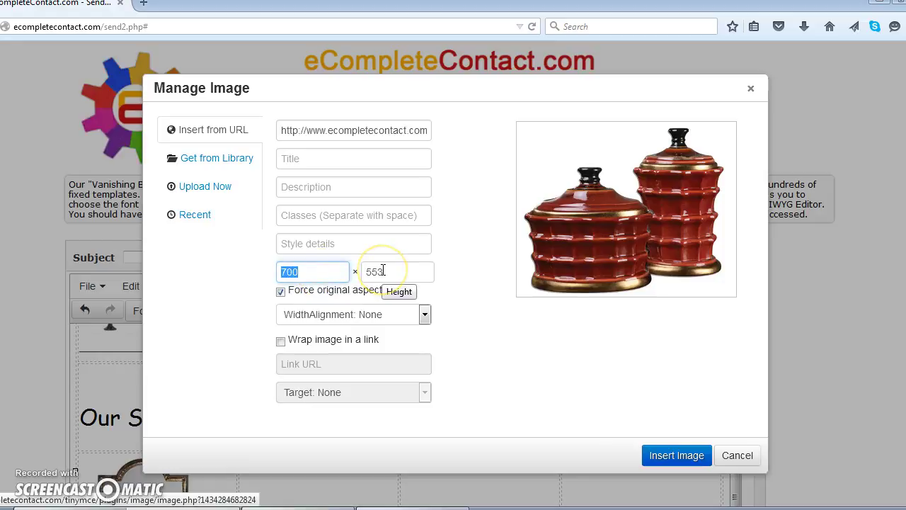
pyautogui.write('180')
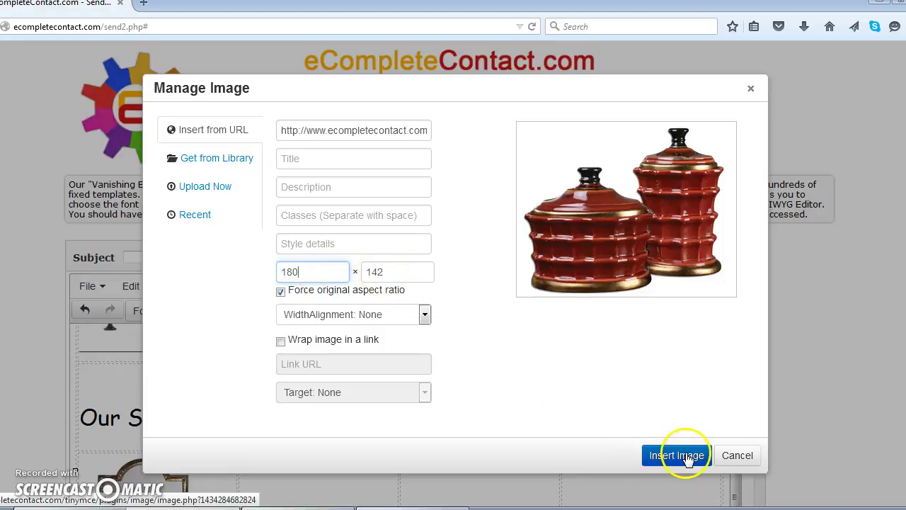
pyautogui.click(659, 455)
pyautogui.scroll(-5, 845, 409)
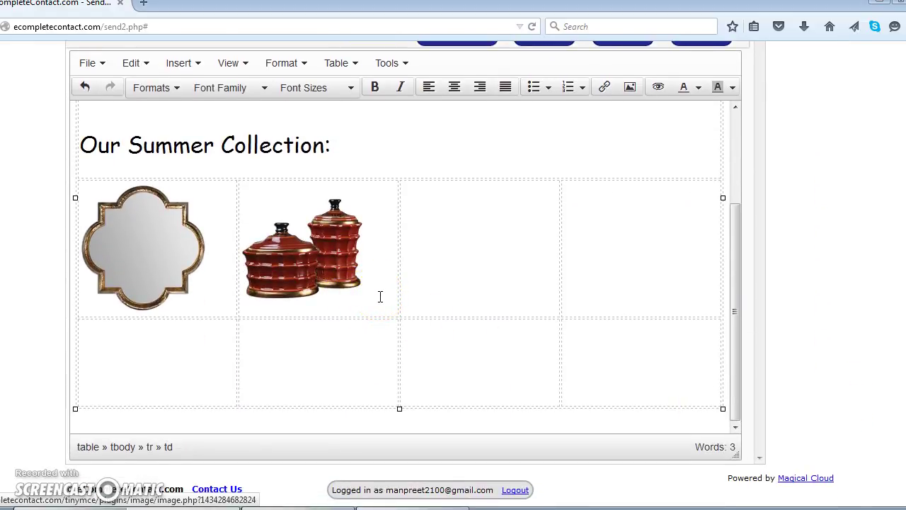
# Add the centred caption 'A Masterpiece Product!' on a new line below the jars picture
pyautogui.press('Return')
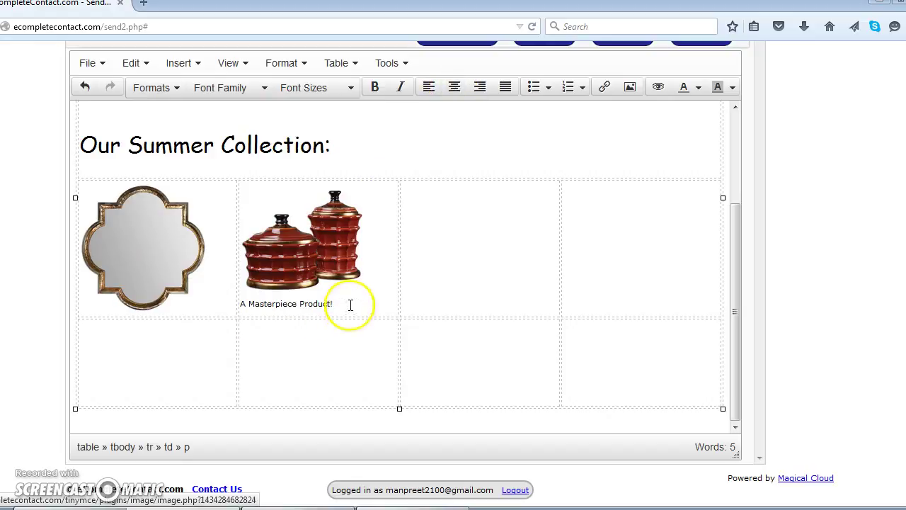
pyautogui.click(454, 87)
pyautogui.click(358, 306)
pyautogui.doubleClick(359, 306)
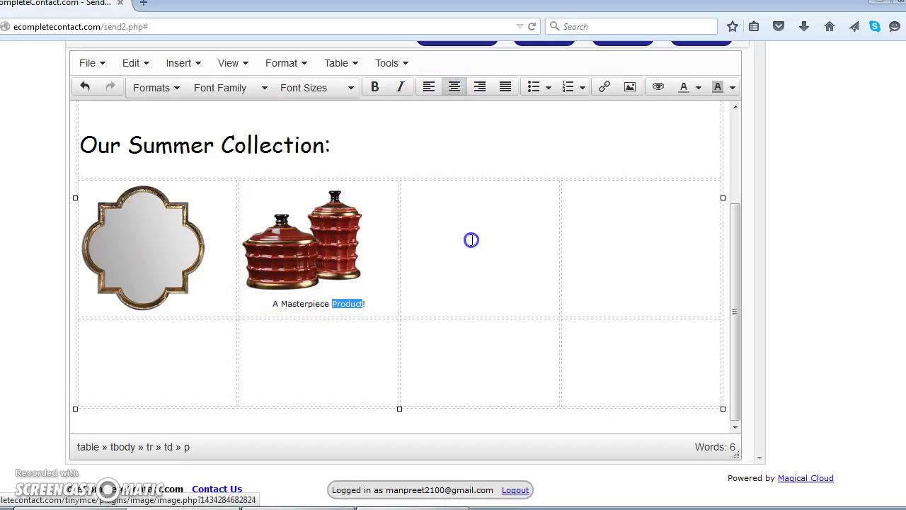
pyautogui.press('End')
pyautogui.write('!')
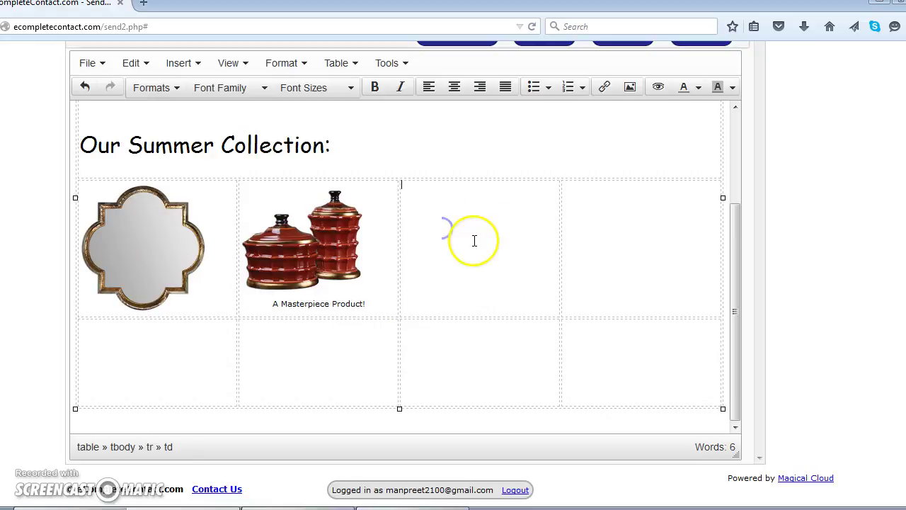
# Upload the wooden trays picture 19781_2_ for the third grid cell
pyautogui.scroll(1, 453, 255)
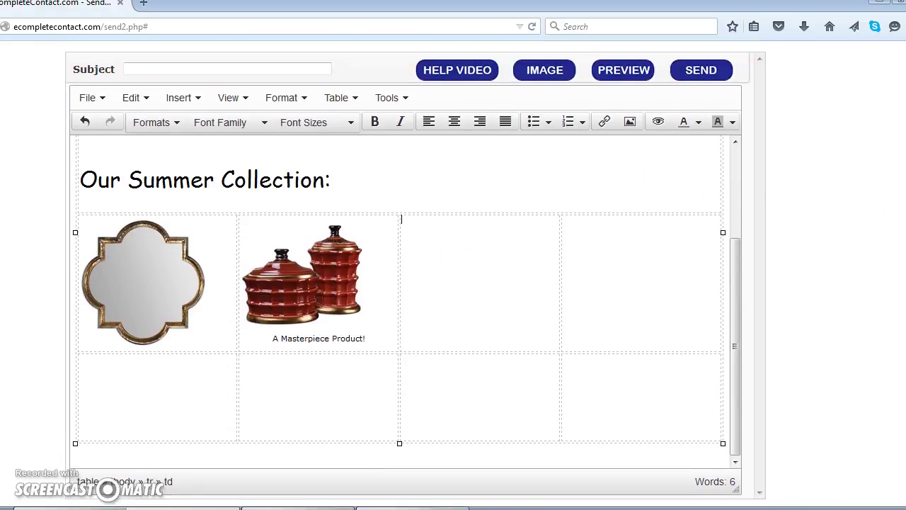
pyautogui.click(561, 68)
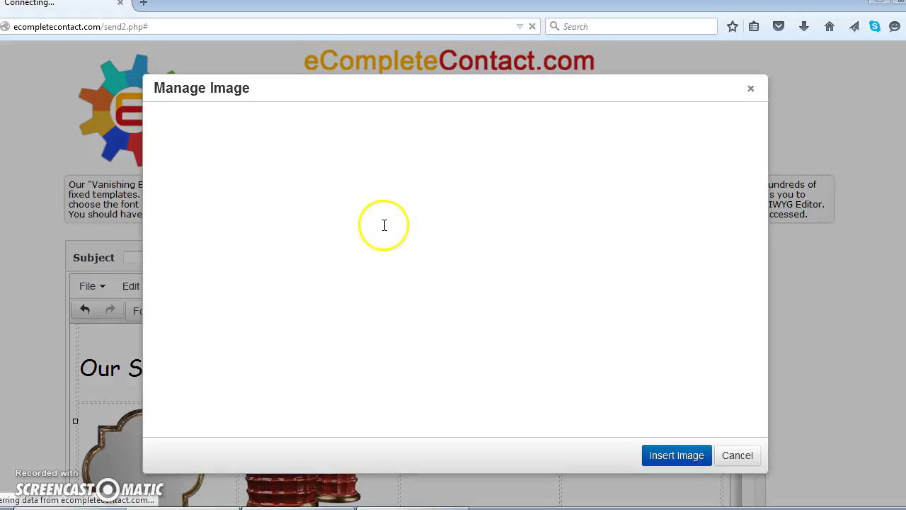
pyautogui.click(194, 187)
pyautogui.click(493, 204)
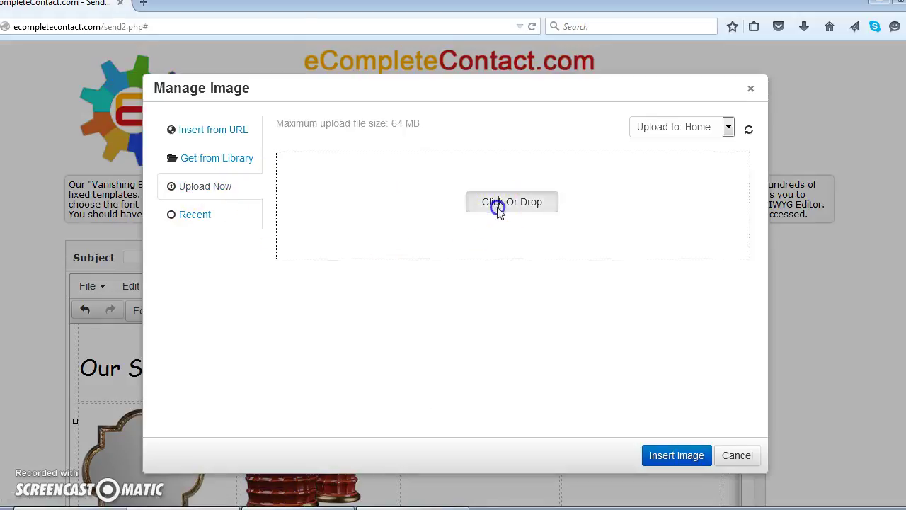
pyautogui.click(317, 124)
pyautogui.click(330, 308)
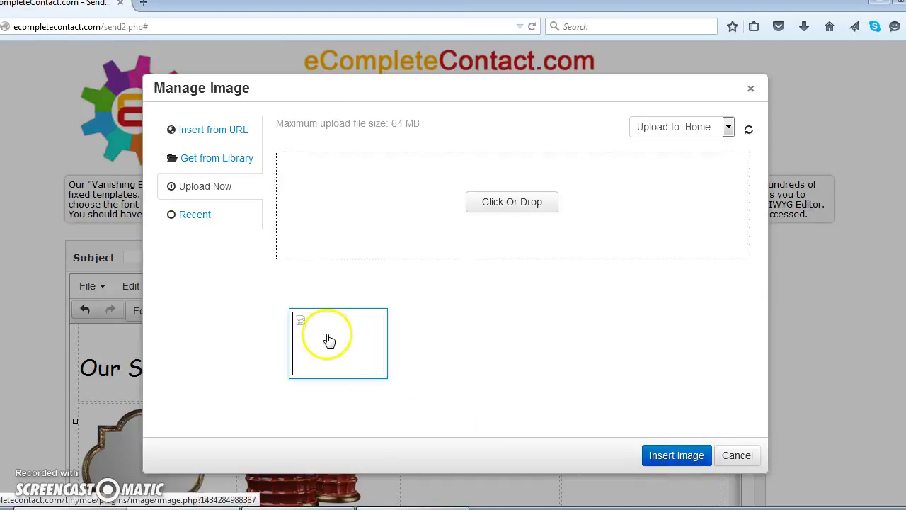
pyautogui.click(328, 287)
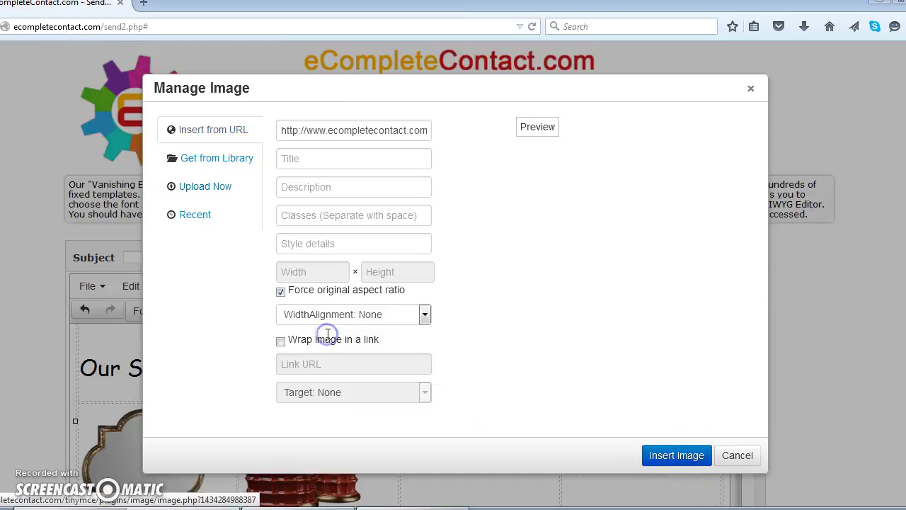
# Insert the trays picture with its width set to 180
pyautogui.doubleClick(319, 272)
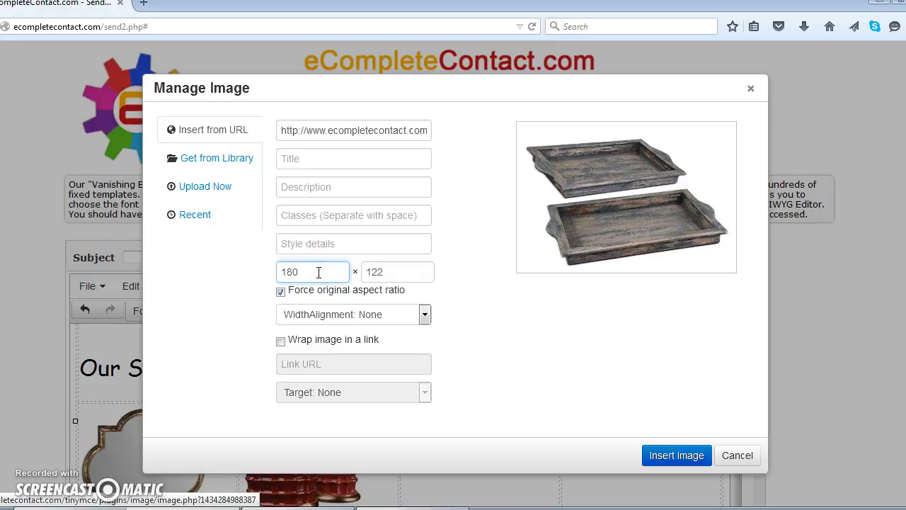
pyautogui.click(283, 274)
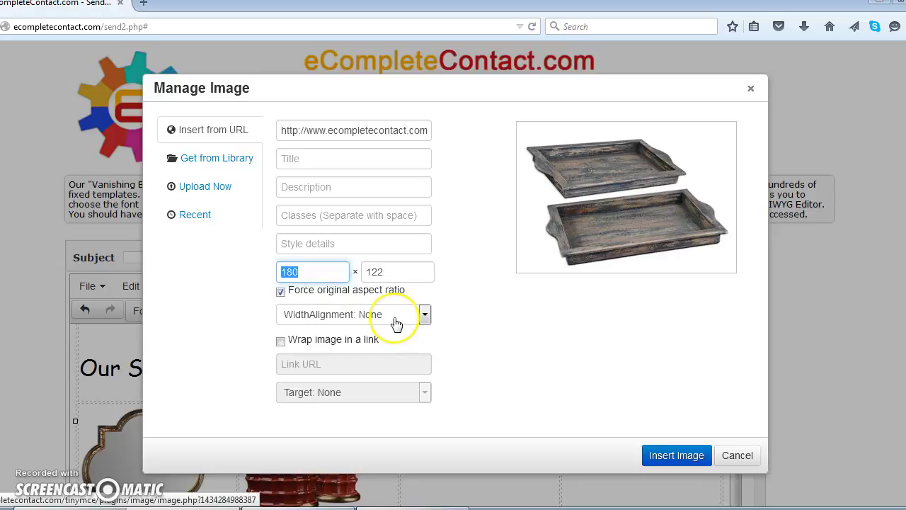
pyautogui.scroll(-2, 397, 323)
pyautogui.scroll(-2, 396, 324)
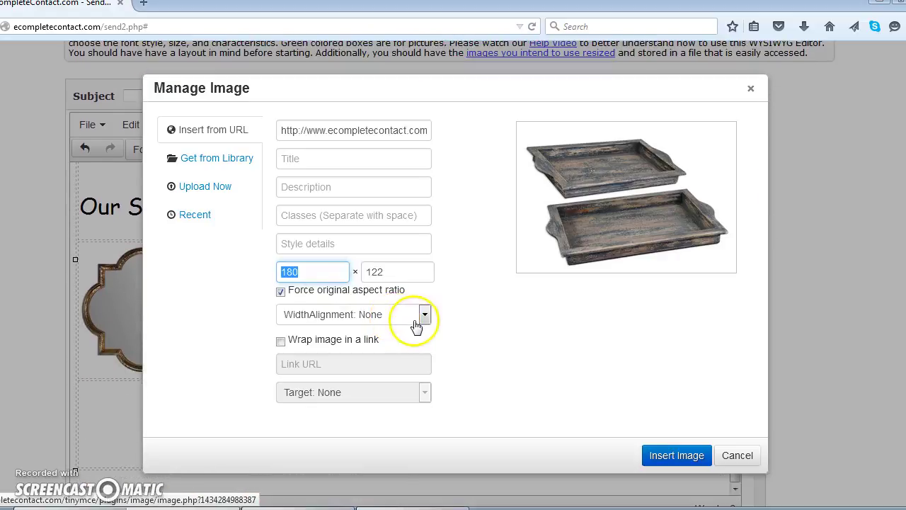
pyautogui.moveTo(315, 276); pyautogui.dragTo(279, 272)
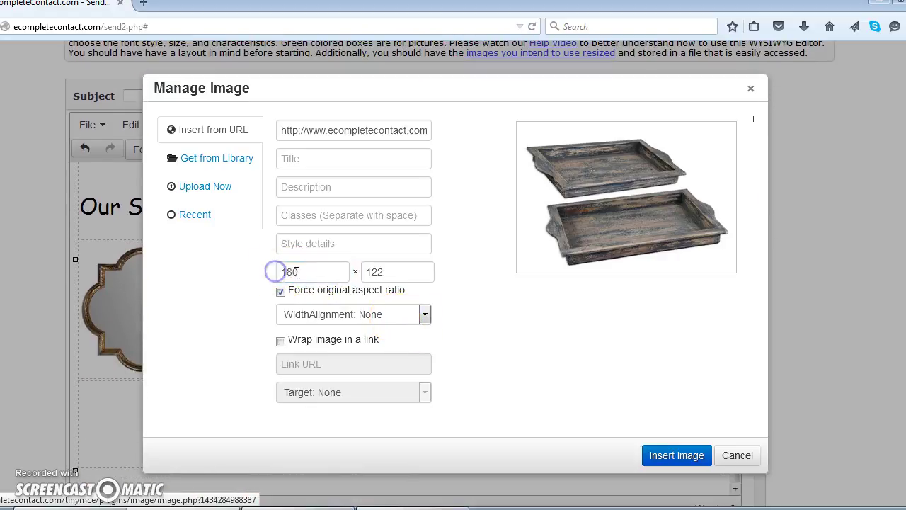
pyautogui.click(296, 273)
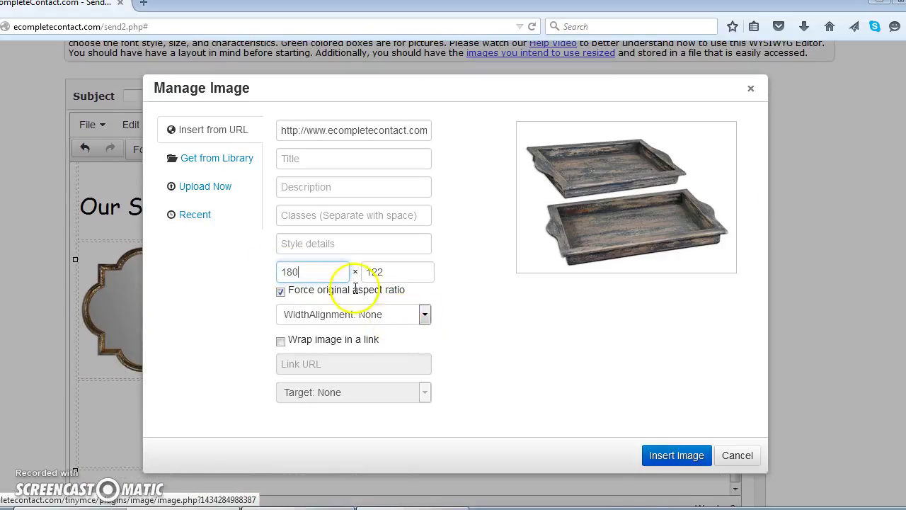
pyautogui.click(677, 456)
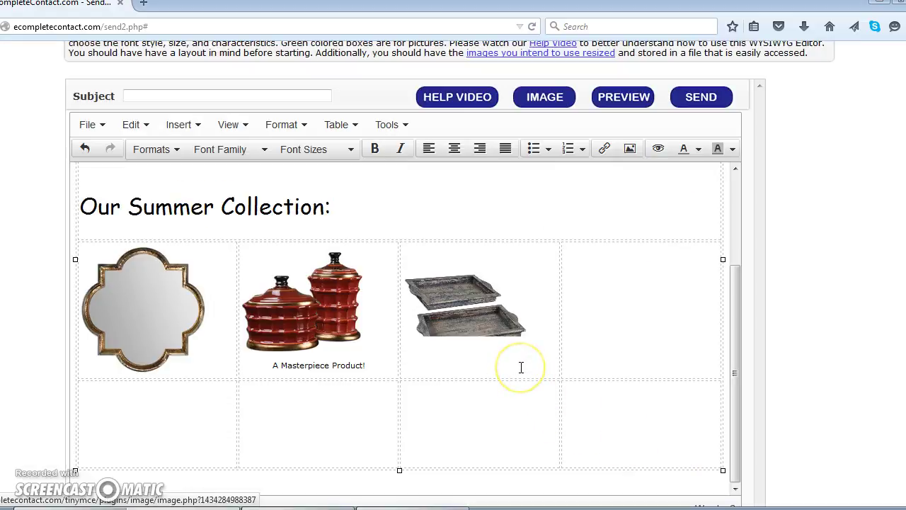
# Enlarge the trays picture to about 198 × 134 and centre it in the third cell
pyautogui.click(495, 341)
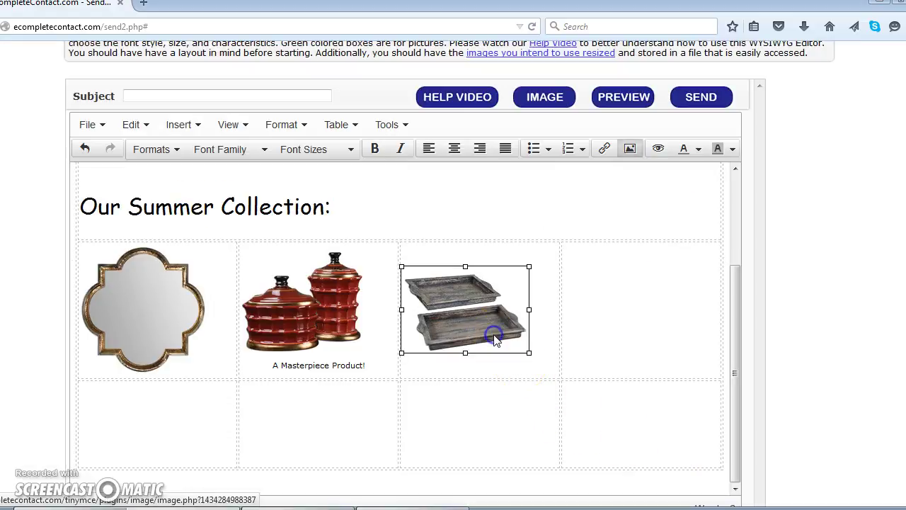
pyautogui.click(531, 354)
pyautogui.moveTo(530, 353); pyautogui.dragTo(543, 363)
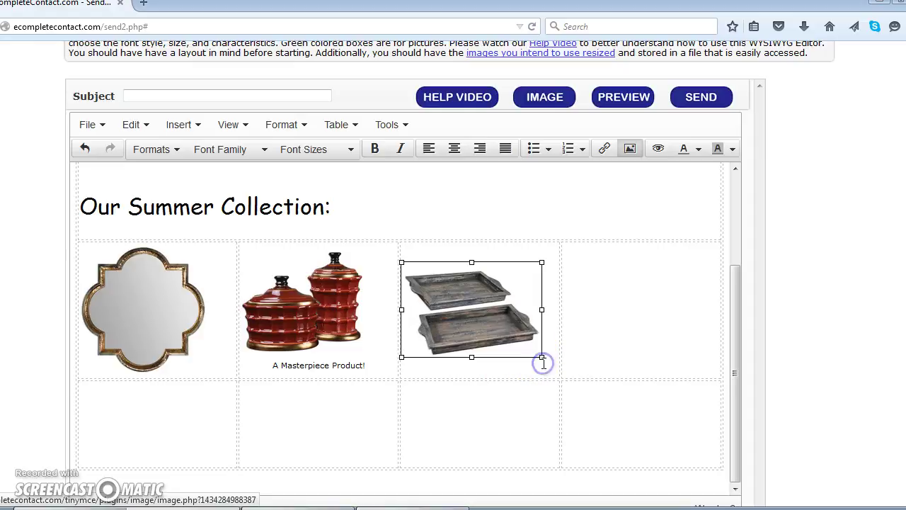
pyautogui.click(507, 341)
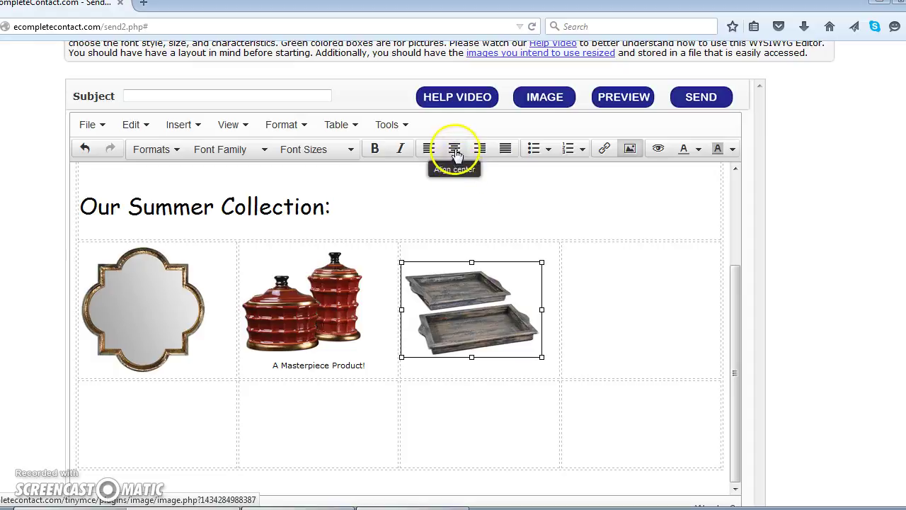
pyautogui.click(499, 311)
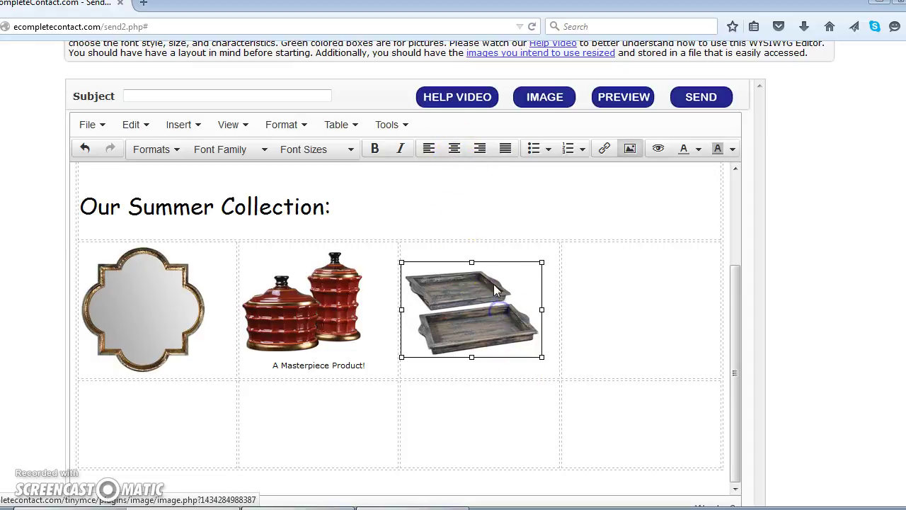
pyautogui.click(454, 150)
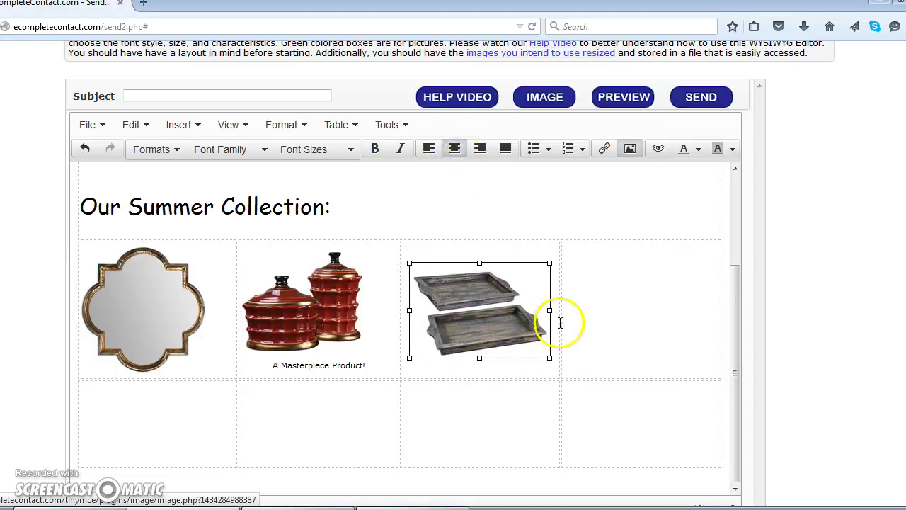
pyautogui.click(612, 320)
pyautogui.scroll(-2, 623, 343)
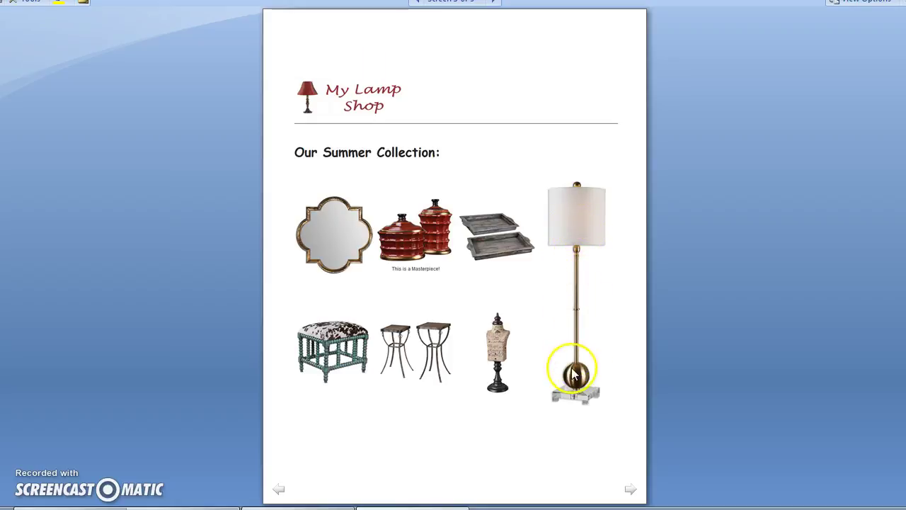
# Switch from the Word mock-up back to the email editor in the browser
pyautogui.click(238, 495)
# Select the fourth column's top and bottom cells and merge them with Cell > Merge cells
pyautogui.click(635, 248)
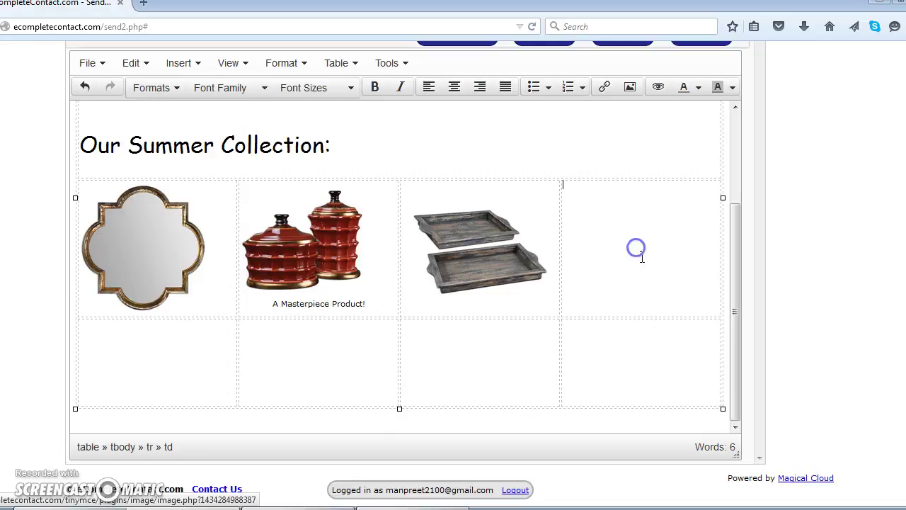
pyautogui.moveTo(596, 322); pyautogui.dragTo(599, 344)
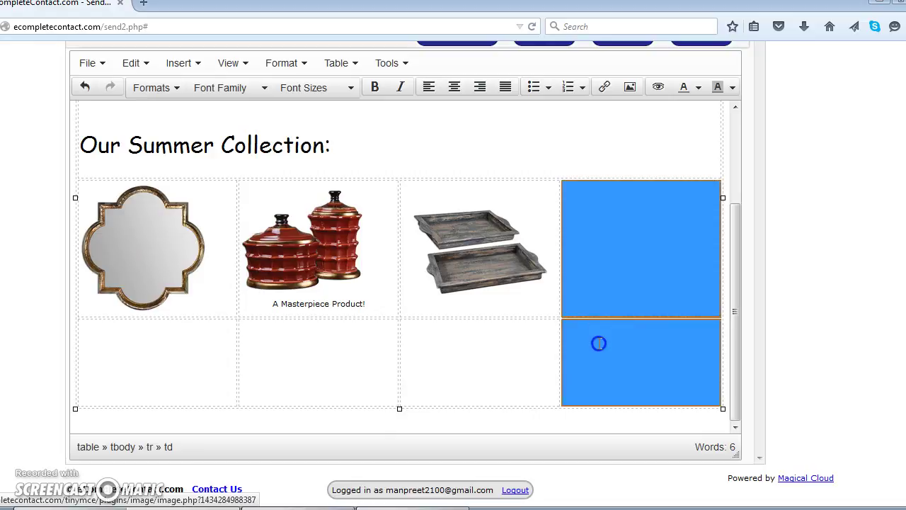
pyautogui.moveTo(613, 239); pyautogui.dragTo(613, 330)
pyautogui.rightClick(621, 293)
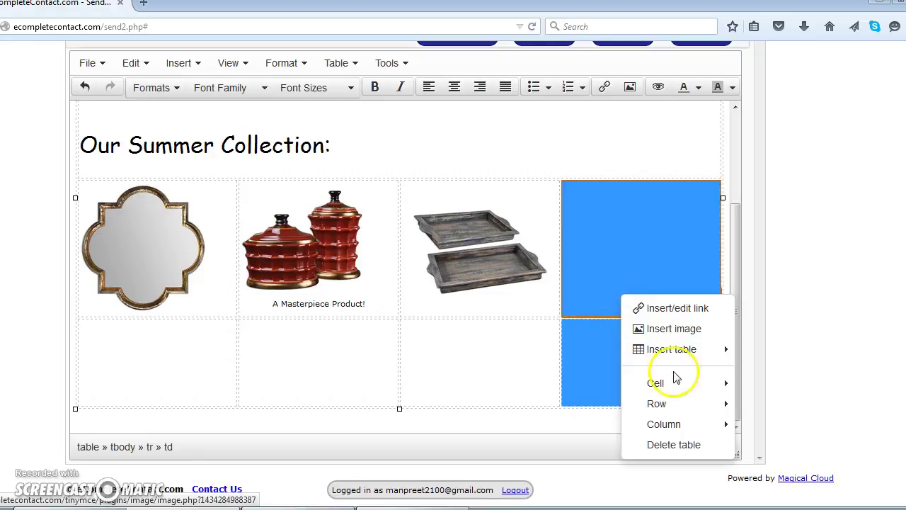
pyautogui.moveTo(678, 381)
pyautogui.click(779, 402)
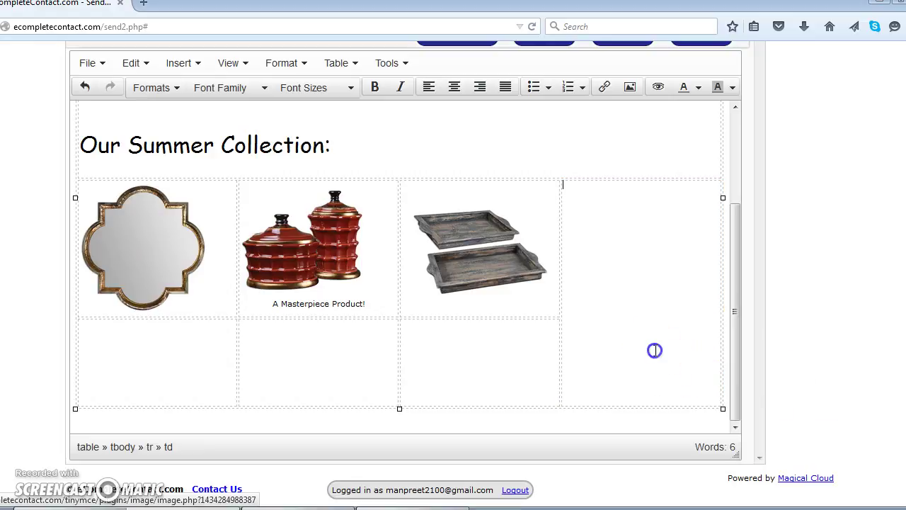
pyautogui.click(594, 261)
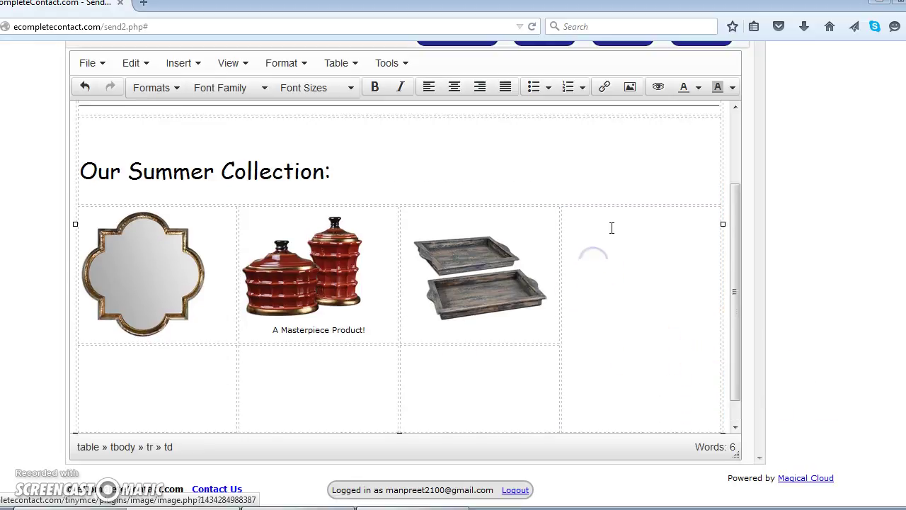
# Upload the lamp picture 29935-1_2 and insert it at 180 × 527 into the merged cell
pyautogui.scroll(2, 637, 227)
pyautogui.scroll(-2, 694, 248)
pyautogui.scroll(1, 793, 272)
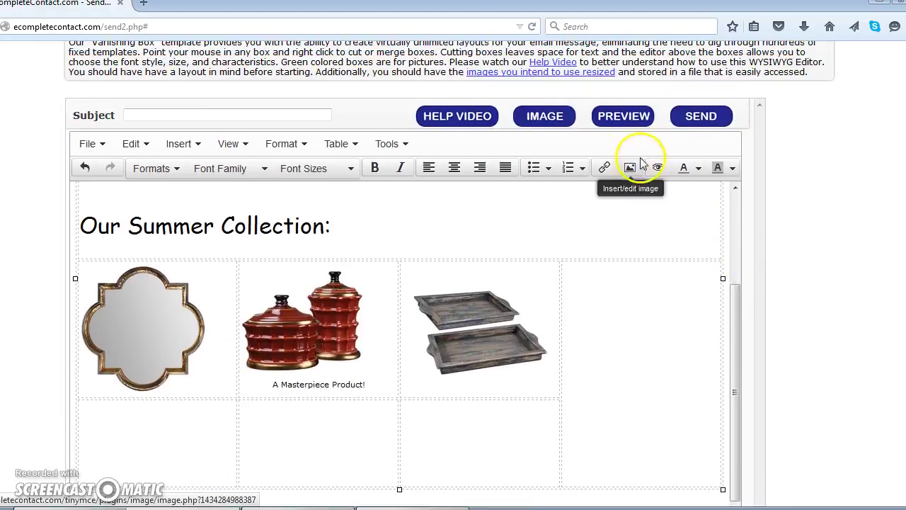
pyautogui.click(538, 123)
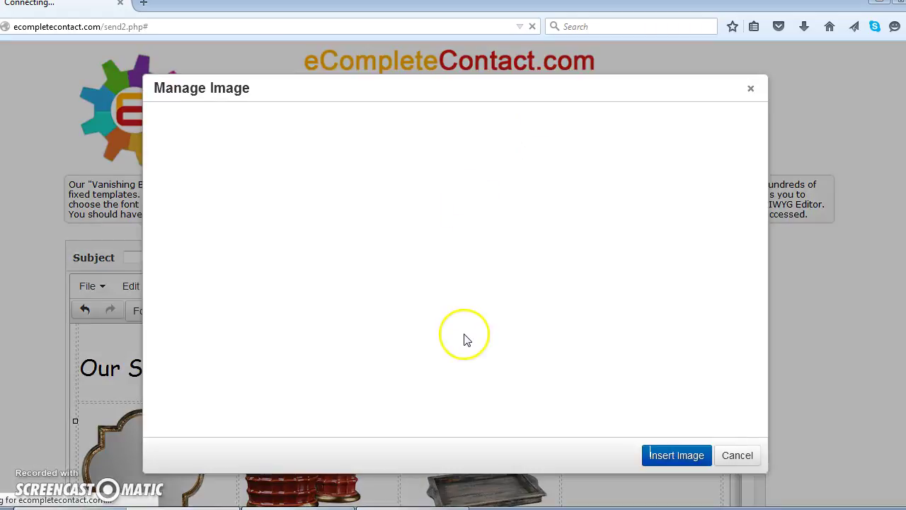
pyautogui.click(212, 186)
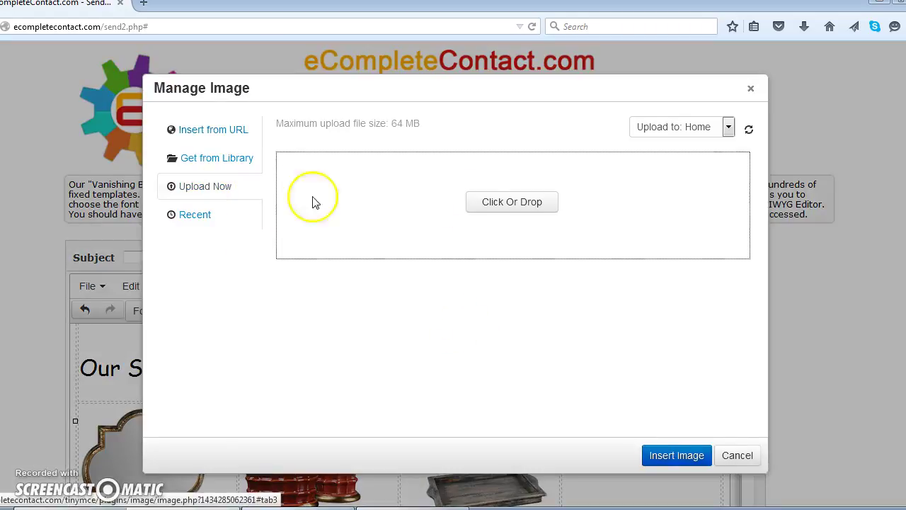
pyautogui.click(479, 201)
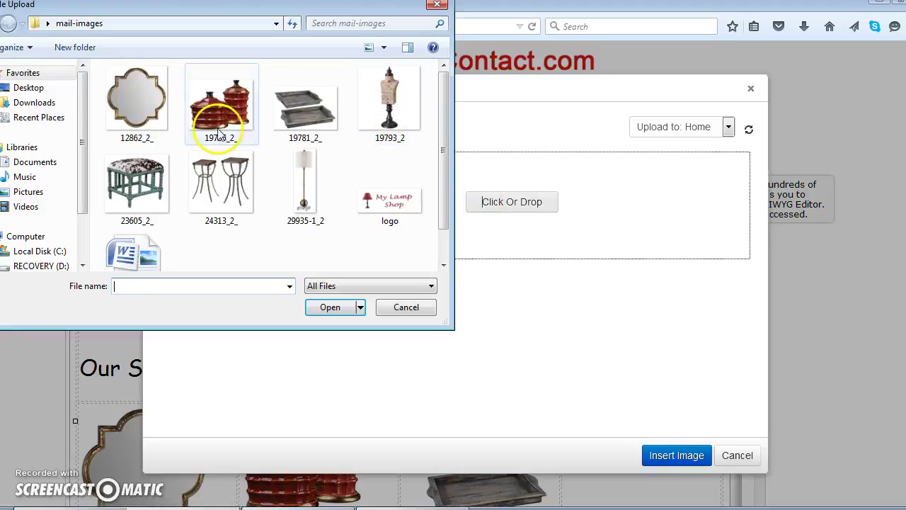
pyautogui.click(301, 186)
pyautogui.click(319, 309)
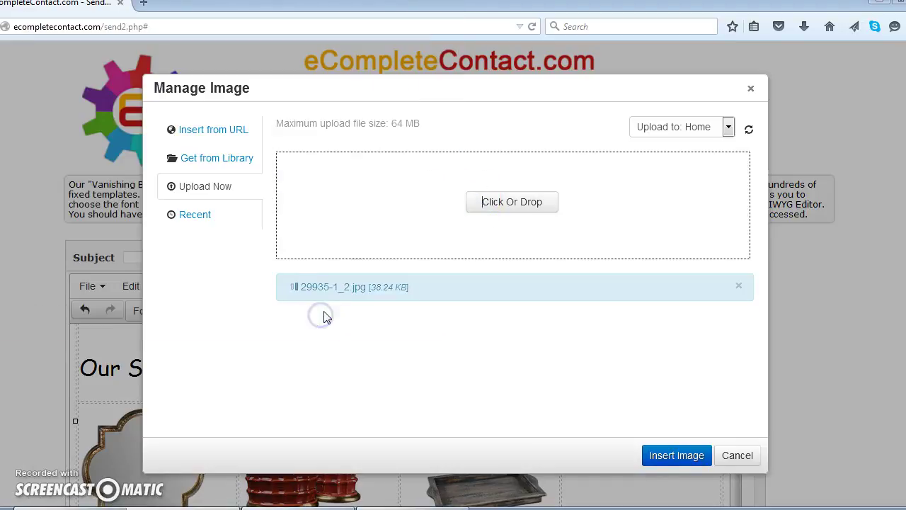
pyautogui.click(322, 317)
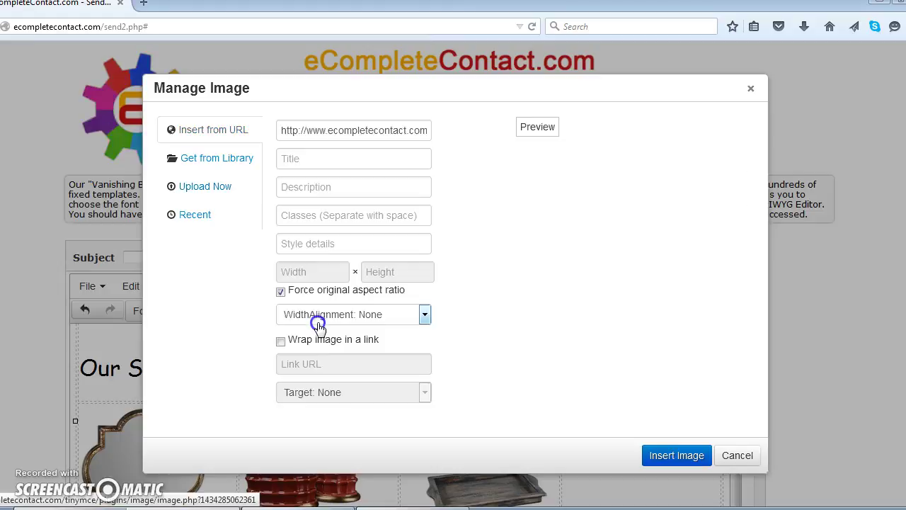
pyautogui.click(321, 275)
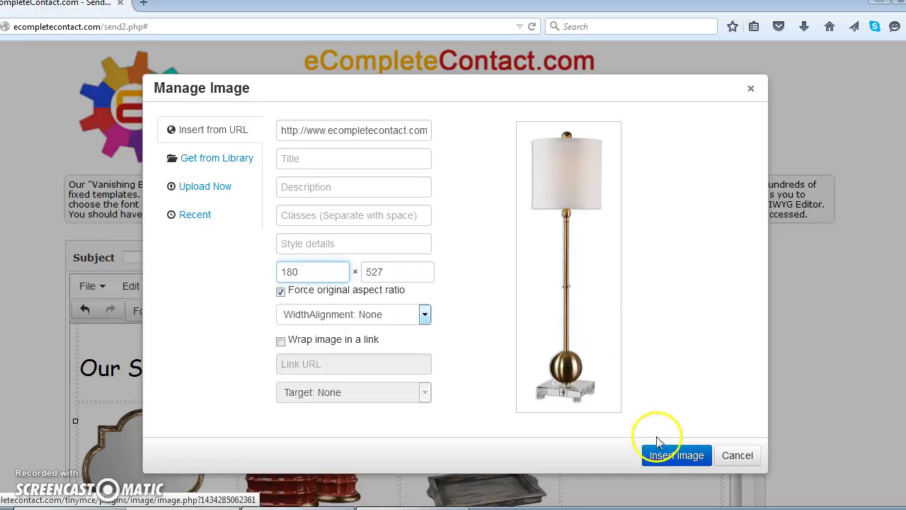
pyautogui.click(666, 457)
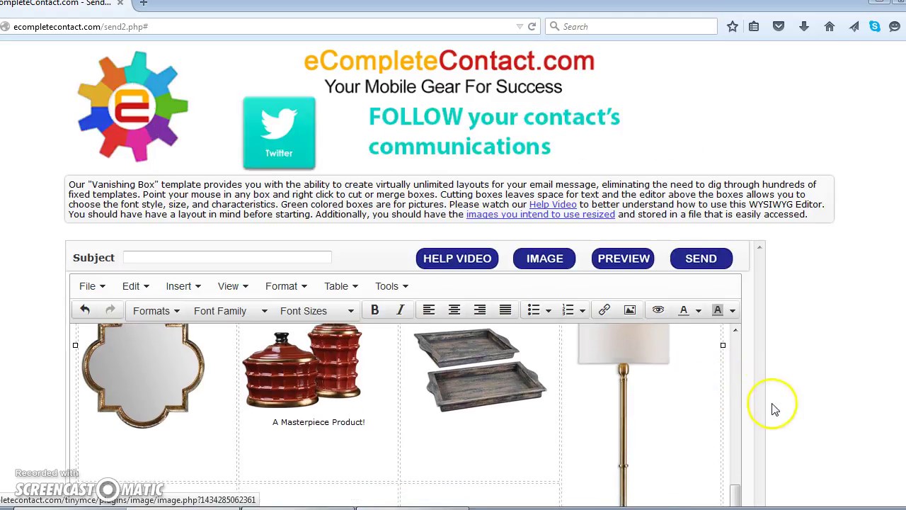
pyautogui.scroll(-4, 768, 409)
pyautogui.moveTo(736, 389)
pyautogui.mouseDown()
pyautogui.moveTo(735, 330)
pyautogui.moveTo(730, 389)
pyautogui.mouseUp()
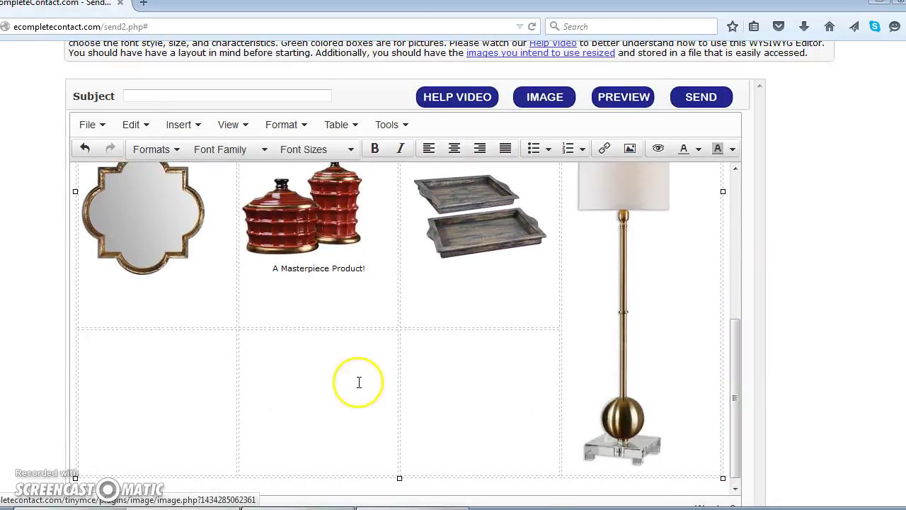
# Upload the stool picture 23605_2_ from the computer and select it in the image manager
pyautogui.click(560, 105)
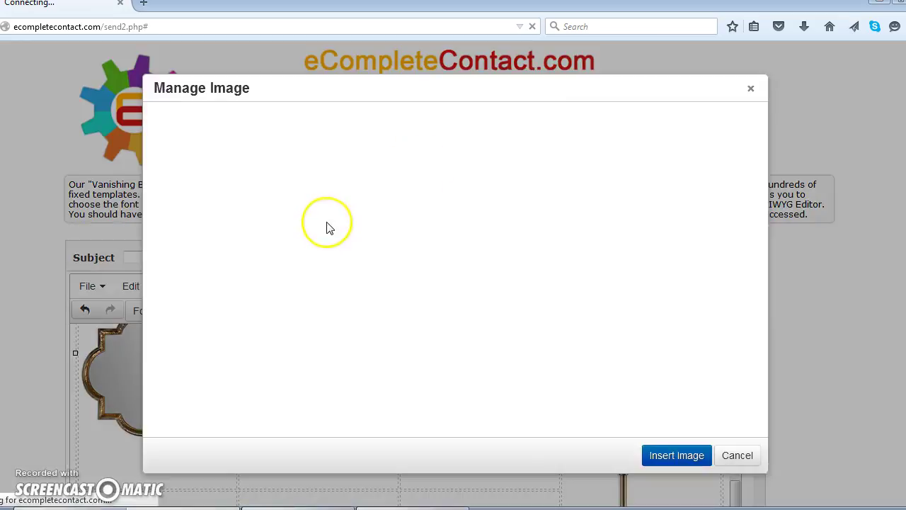
pyautogui.click(205, 189)
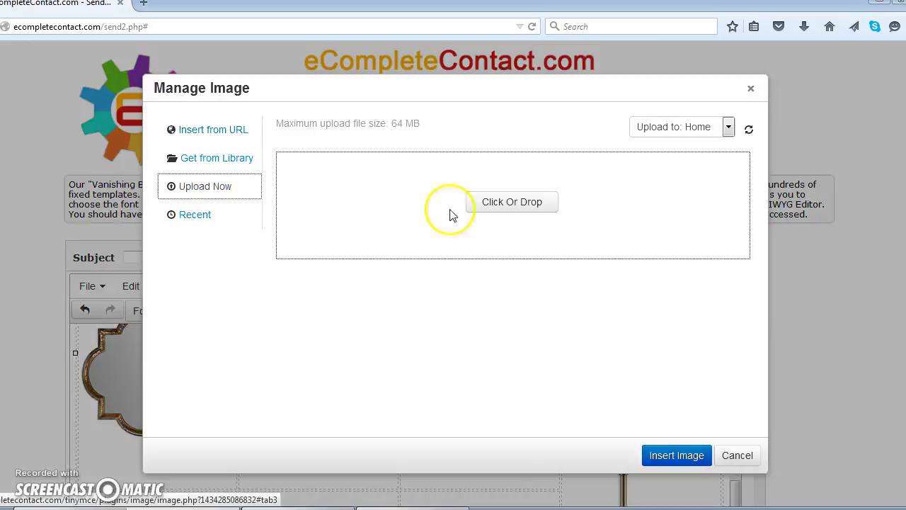
pyautogui.click(506, 206)
pyautogui.click(149, 202)
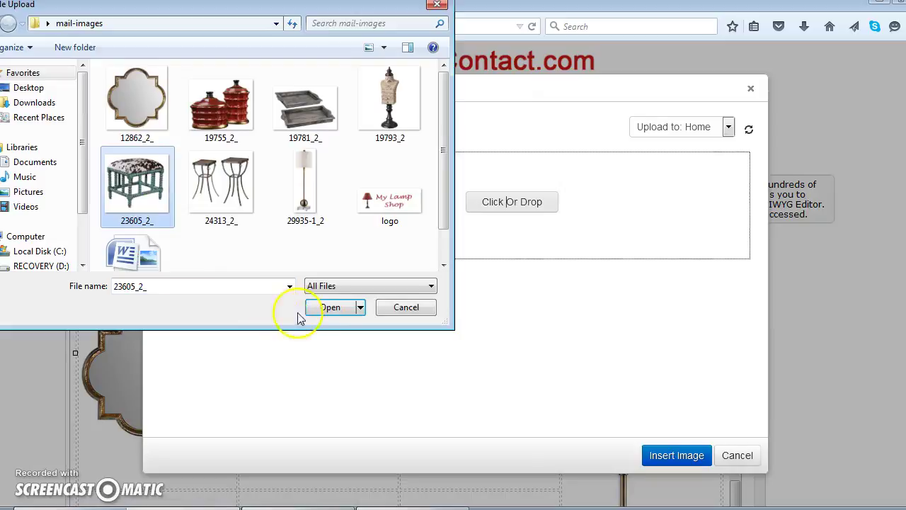
pyautogui.click(327, 308)
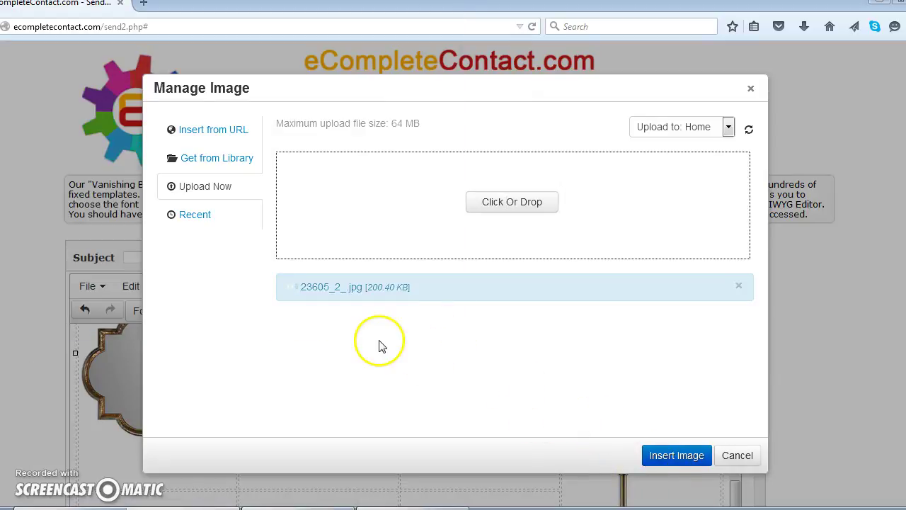
pyautogui.click(344, 363)
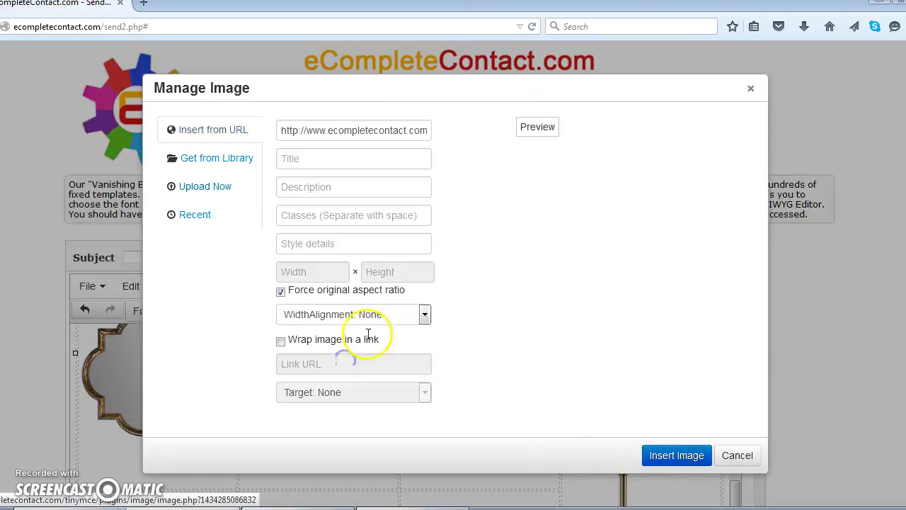
# Set the stool image width to 180 and insert it into the bottom-left cell
pyautogui.doubleClick(323, 273)
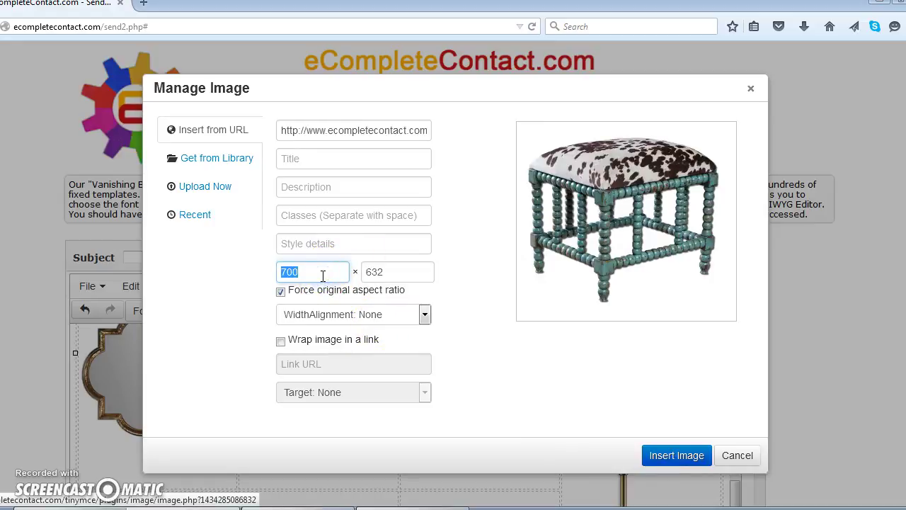
pyautogui.write('180')
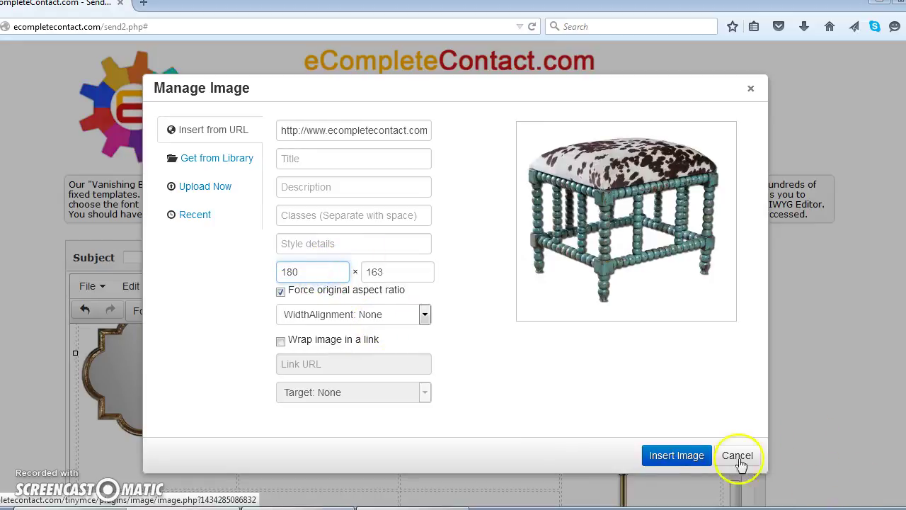
pyautogui.click(680, 455)
pyautogui.scroll(-3, 512, 430)
pyautogui.scroll(-2, 512, 430)
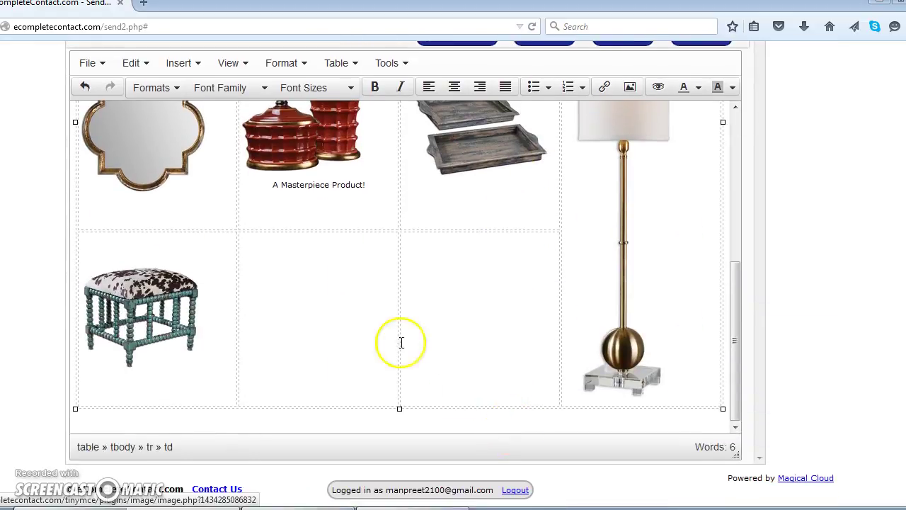
pyautogui.scroll(2, 527, 178)
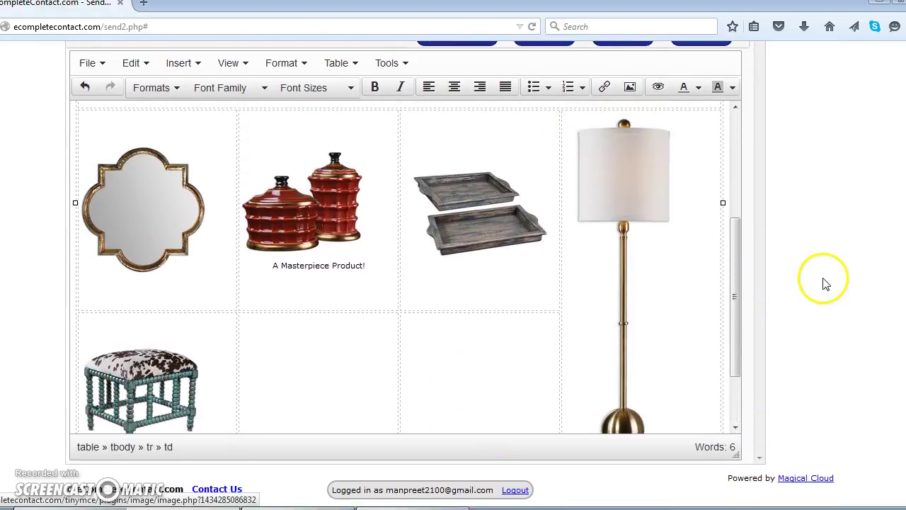
pyautogui.scroll(2, 826, 283)
# Upload the side tables picture 24313_2_ from the computer and select it
pyautogui.click(545, 116)
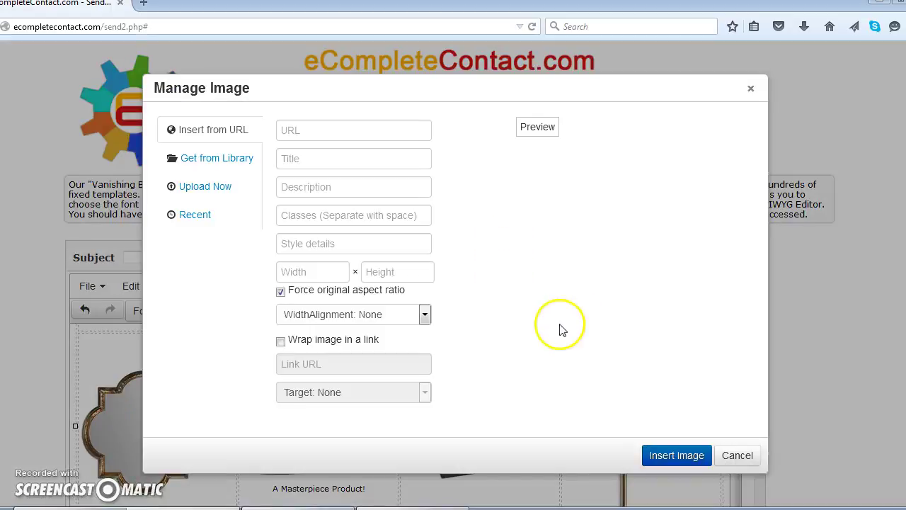
pyautogui.click(198, 186)
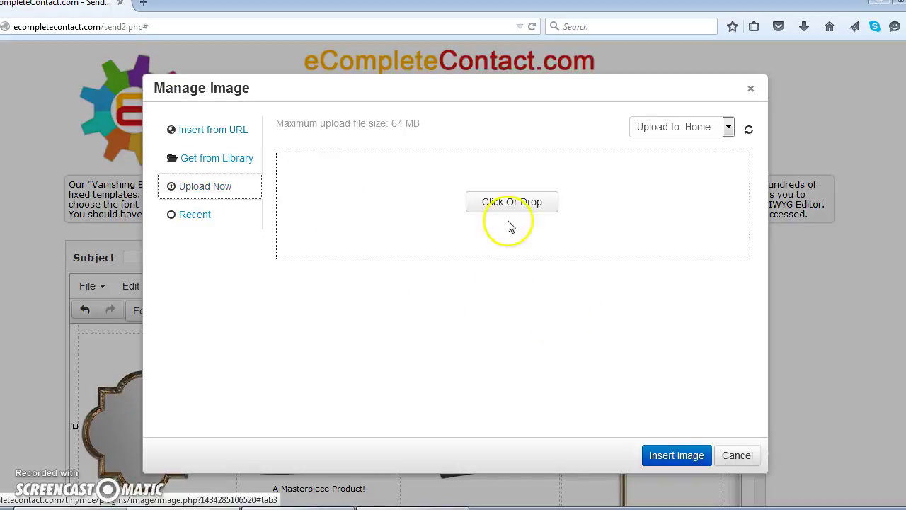
pyautogui.click(510, 201)
pyautogui.click(233, 203)
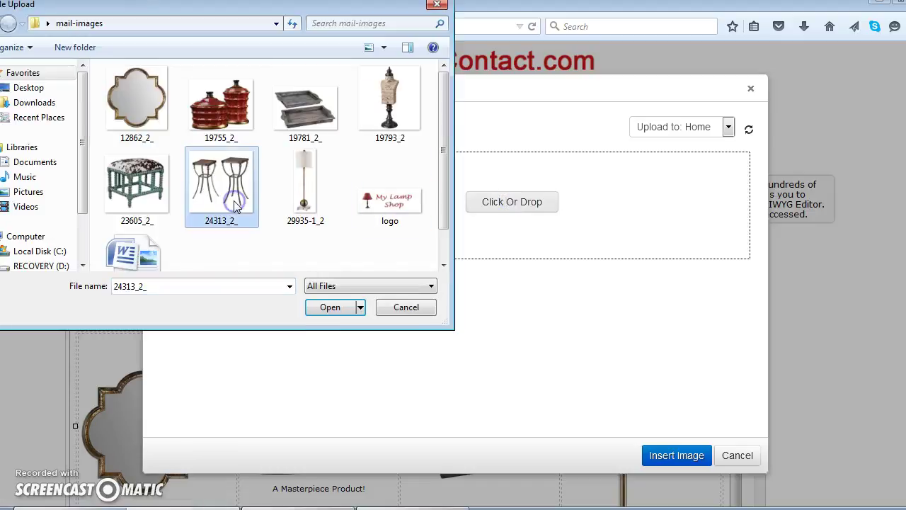
pyautogui.click(326, 309)
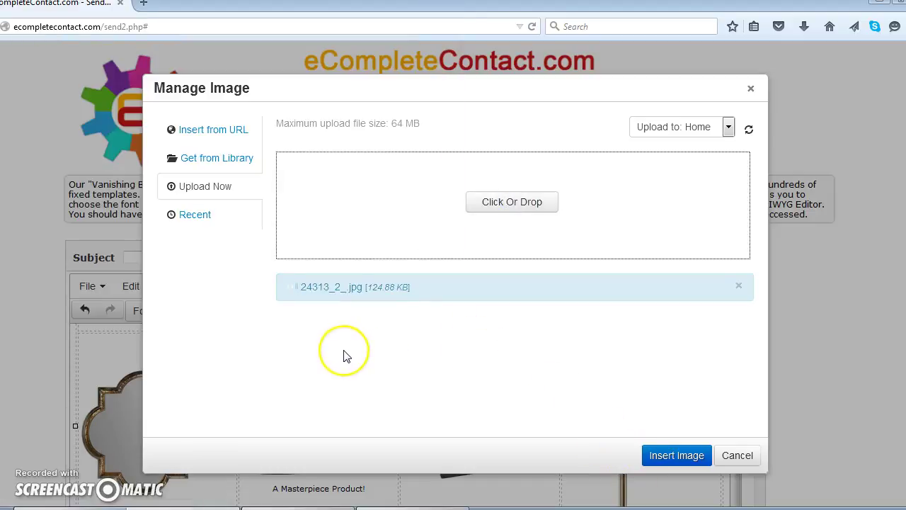
pyautogui.click(344, 359)
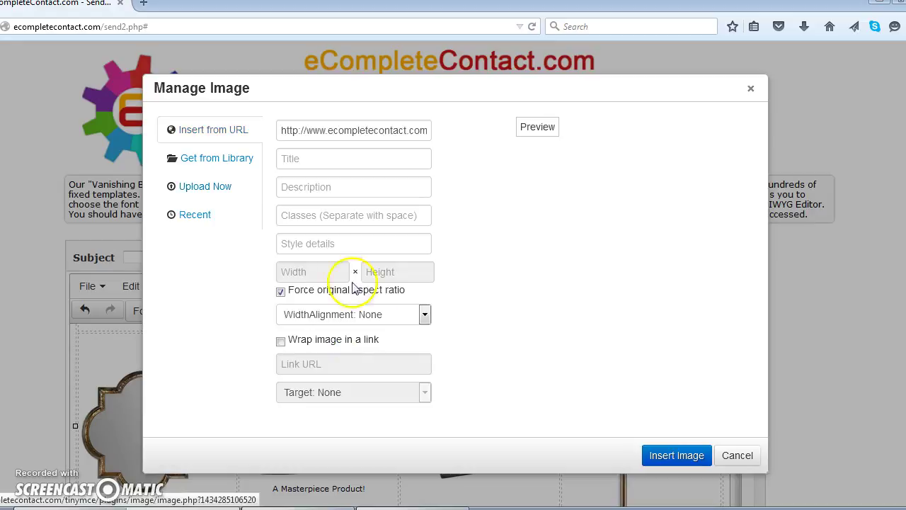
# Insert the side tables picture at 180 px wide into the lower row's second cell
pyautogui.doubleClick(317, 272)
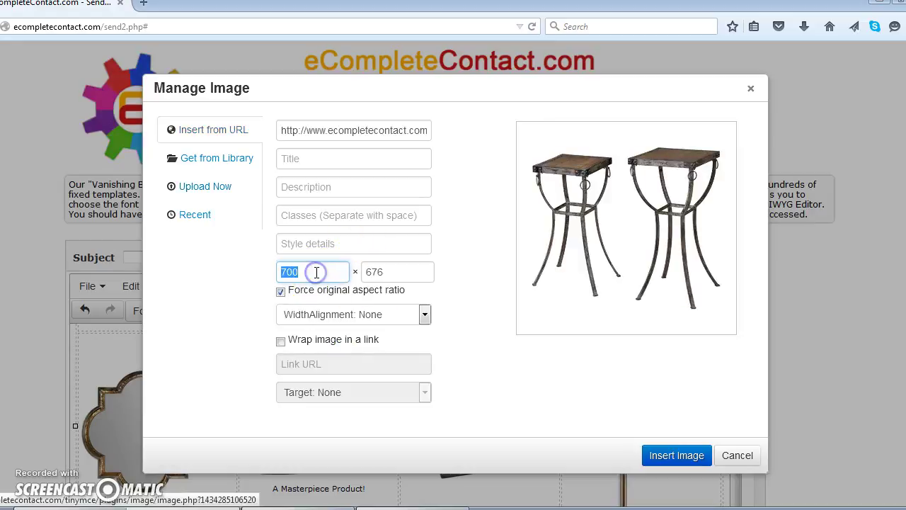
pyautogui.write('180')
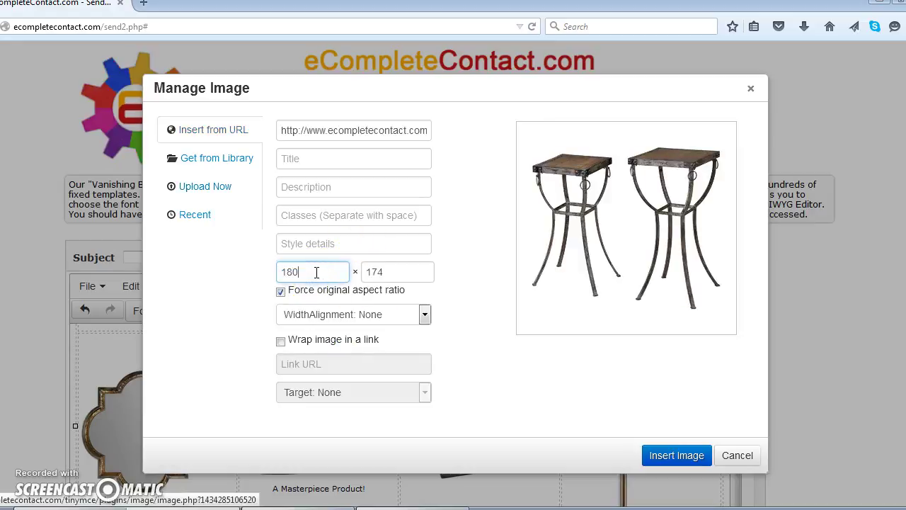
pyautogui.click(683, 455)
pyautogui.scroll(-5, 850, 432)
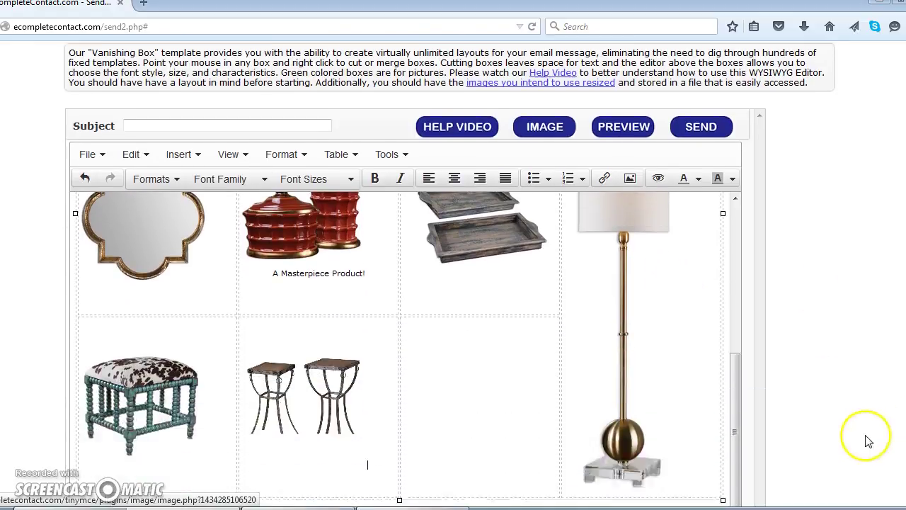
# Select the empty third cell and upload the mannequin picture 19793_2 from the computer
pyautogui.scroll(2, 779, 383)
pyautogui.click(522, 377)
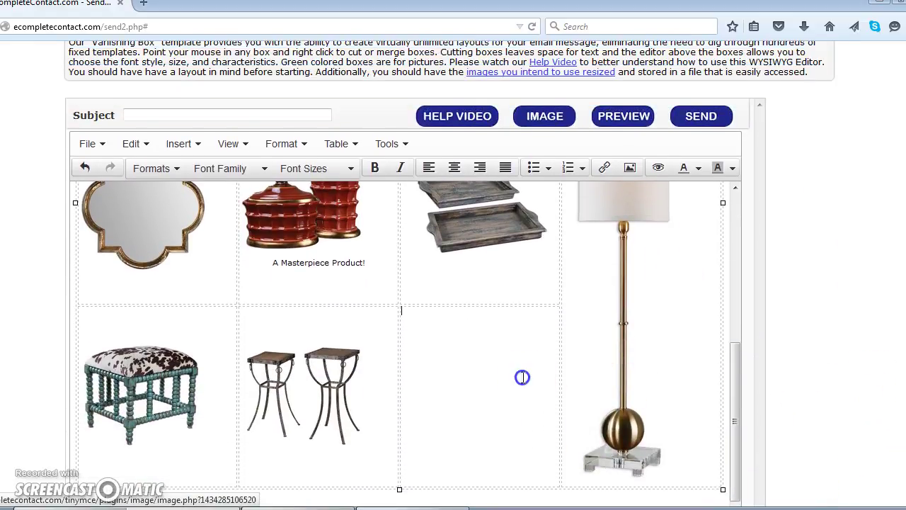
pyautogui.click(465, 365)
pyautogui.click(573, 114)
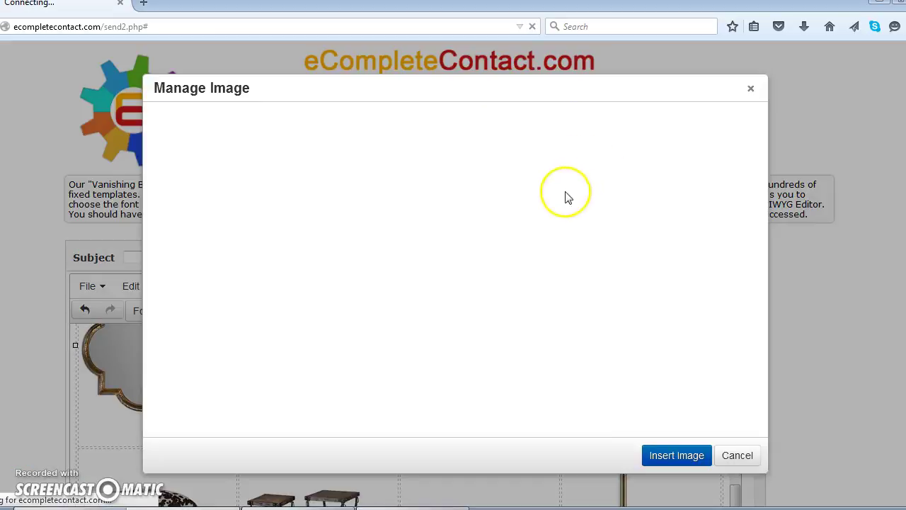
pyautogui.click(204, 195)
pyautogui.click(550, 215)
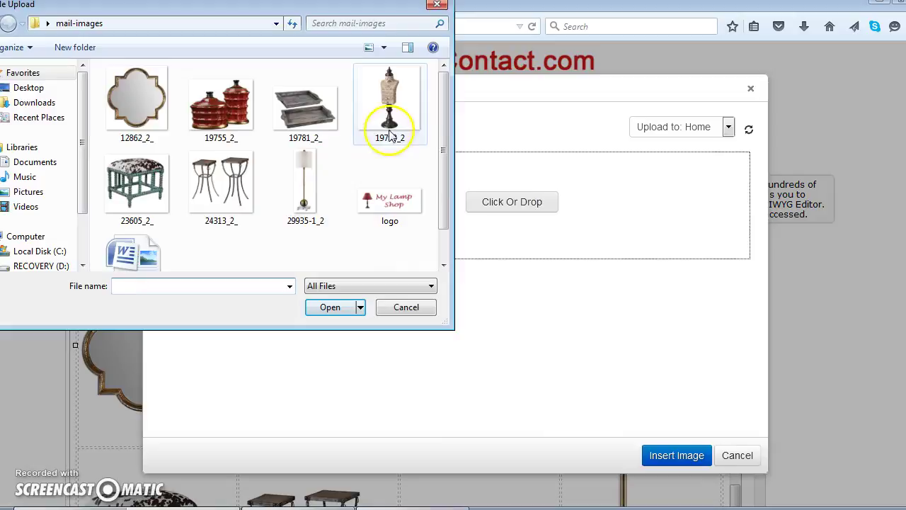
pyautogui.click(388, 106)
pyautogui.click(336, 305)
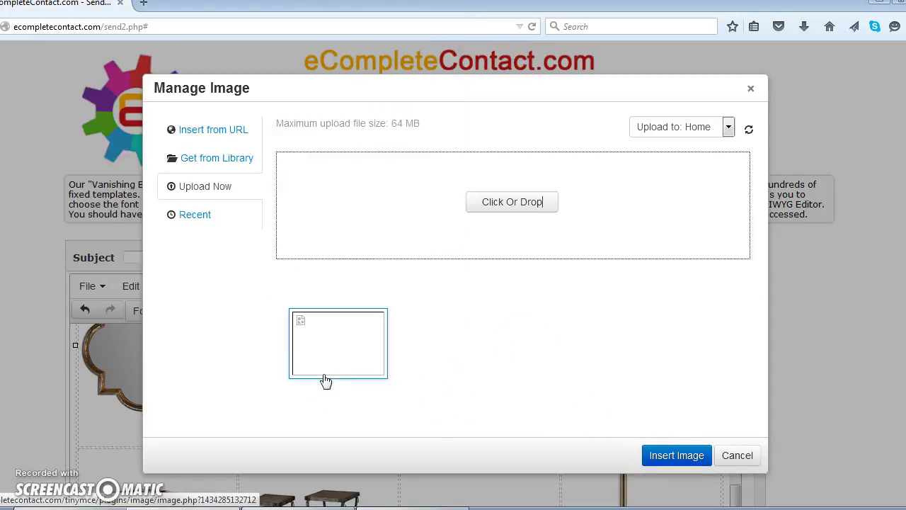
# Change the mannequin image width from 679 to 180 and insert it into the cell
pyautogui.click(308, 269)
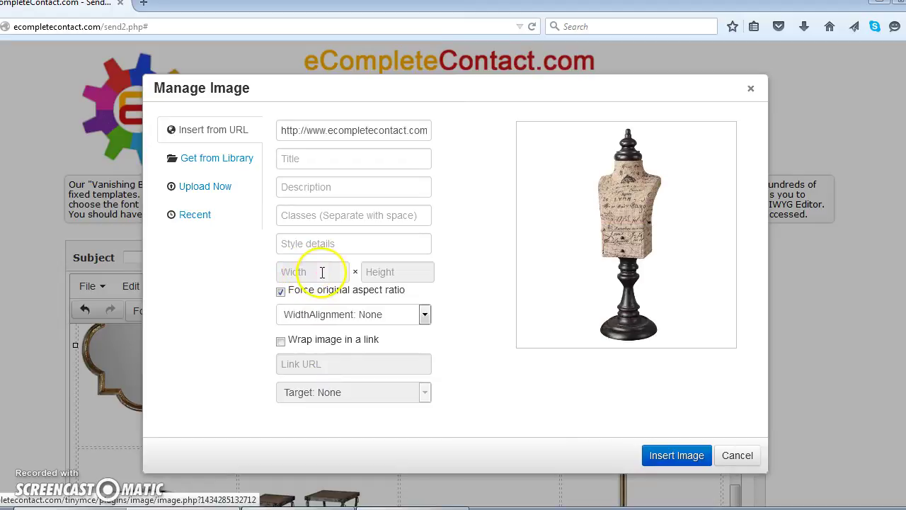
pyautogui.doubleClick(323, 272)
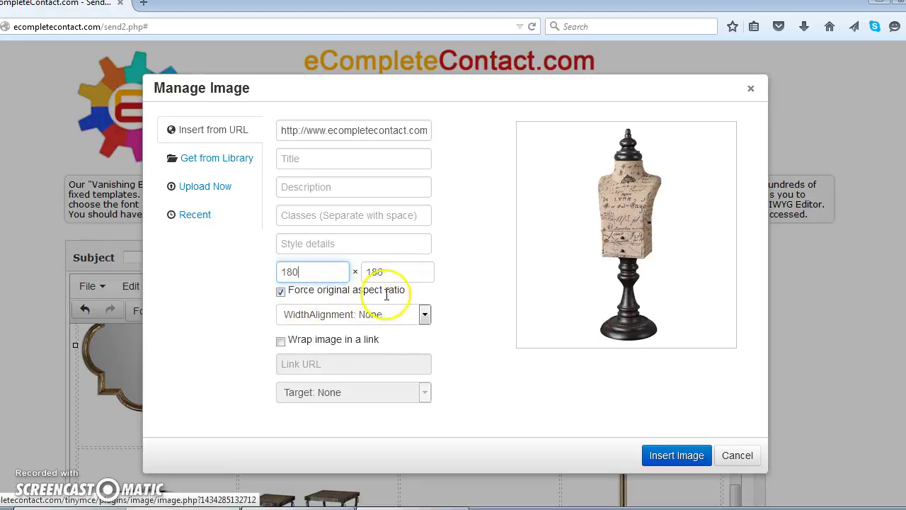
pyautogui.click(669, 455)
pyautogui.scroll(-5, 708, 407)
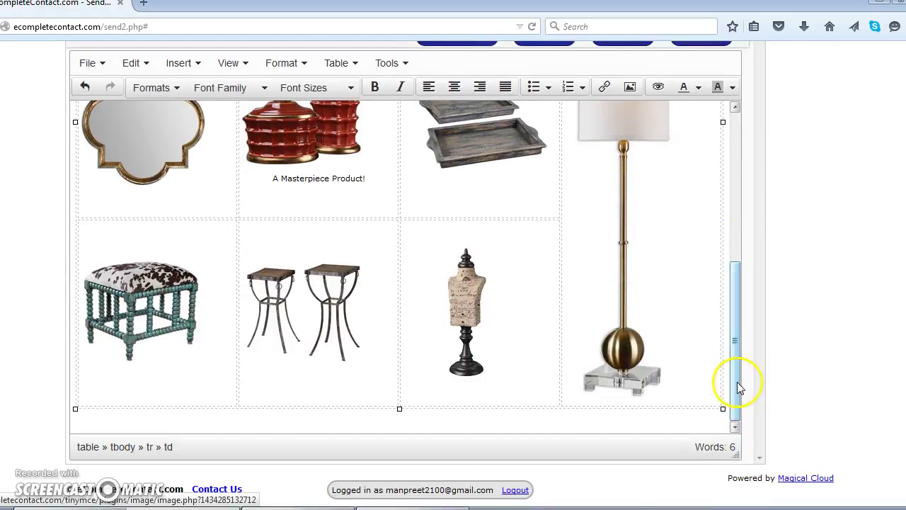
pyautogui.moveTo(737, 381)
pyautogui.mouseDown()
pyautogui.moveTo(738, 226)
pyautogui.moveTo(736, 382)
pyautogui.mouseUp()
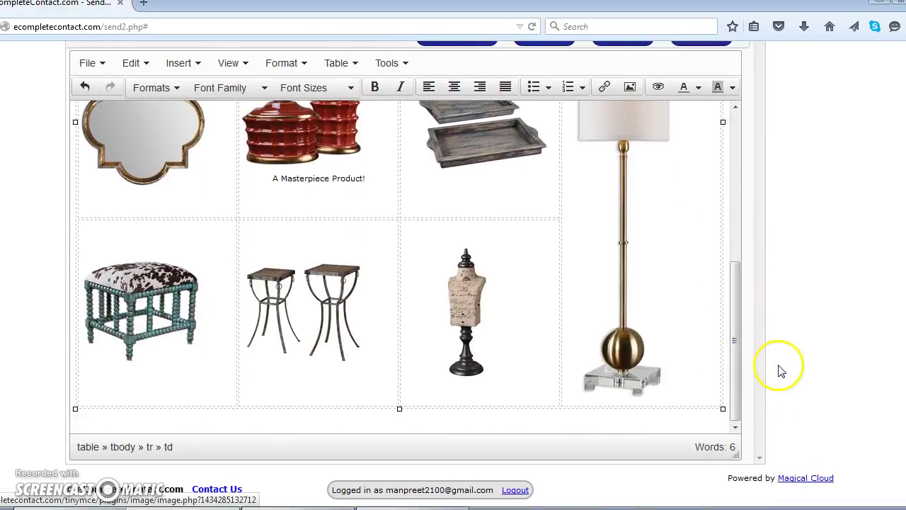
pyautogui.scroll(3, 779, 368)
pyautogui.click(613, 259)
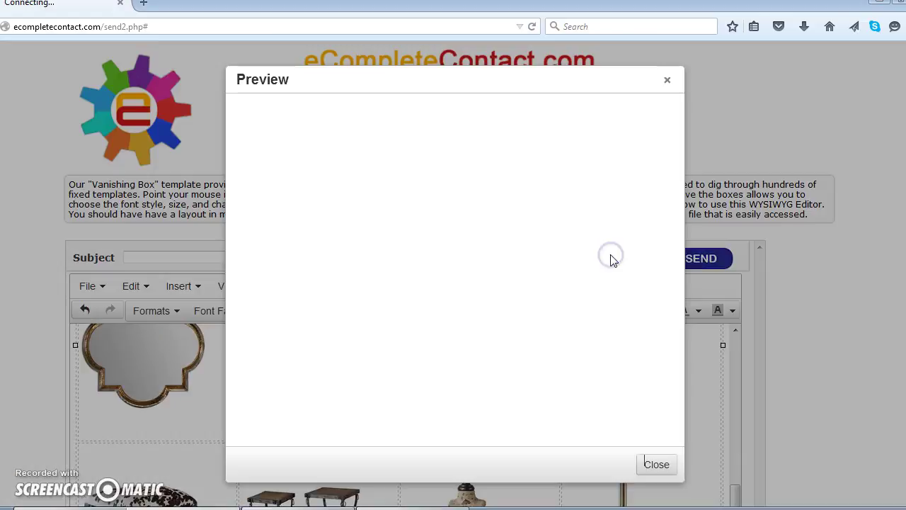
pyautogui.scroll(-3, 609, 304)
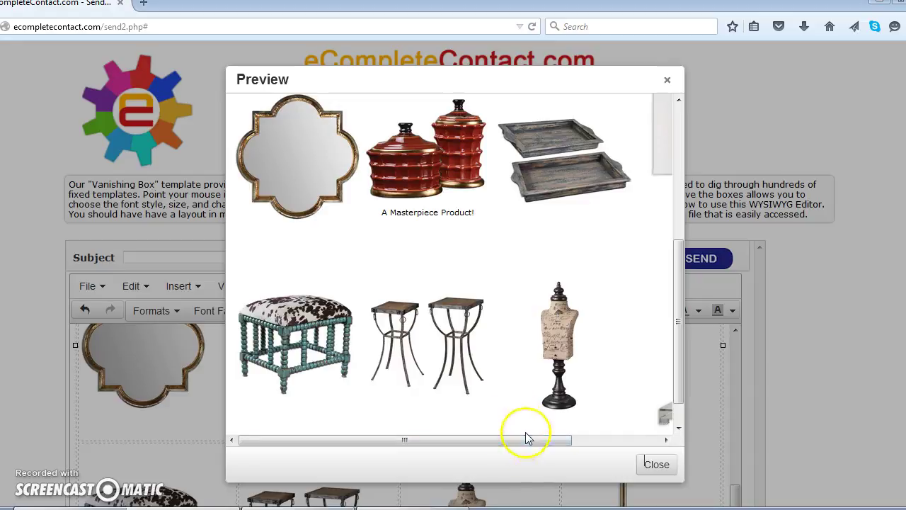
pyautogui.moveTo(563, 436); pyautogui.dragTo(600, 435)
pyautogui.click(602, 439)
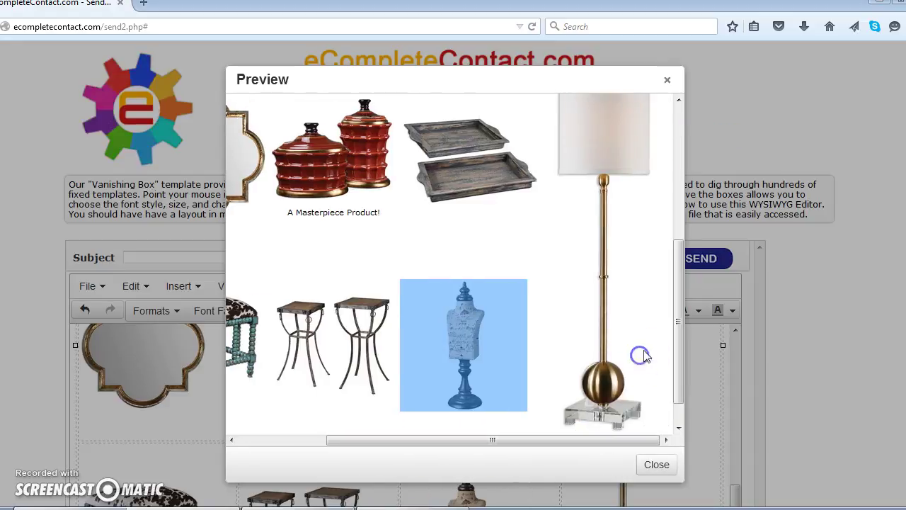
pyautogui.click(498, 266)
pyautogui.scroll(3, 492, 322)
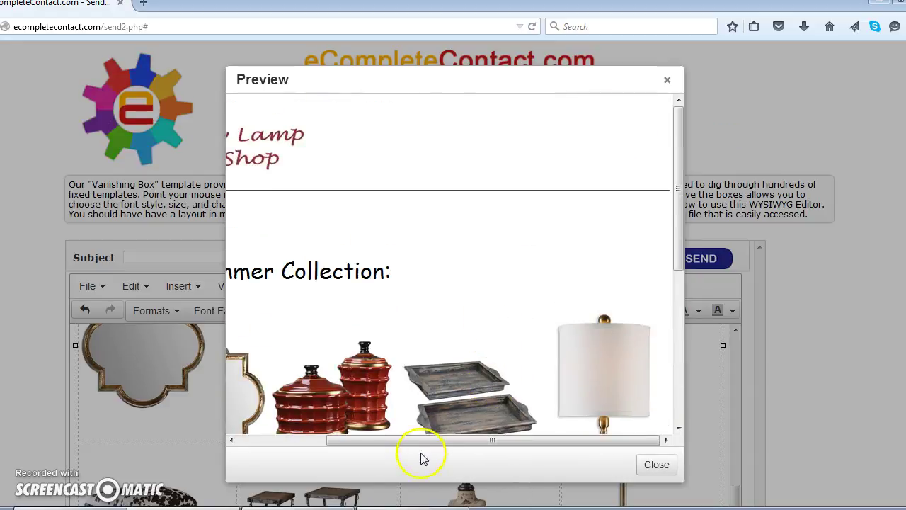
pyautogui.moveTo(411, 436); pyautogui.dragTo(322, 441)
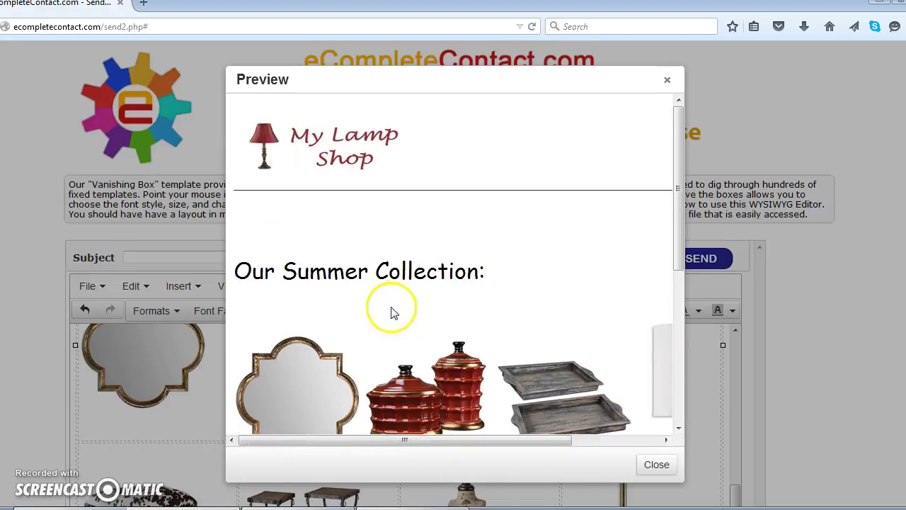
pyautogui.scroll(-5, 393, 313)
pyautogui.click(667, 80)
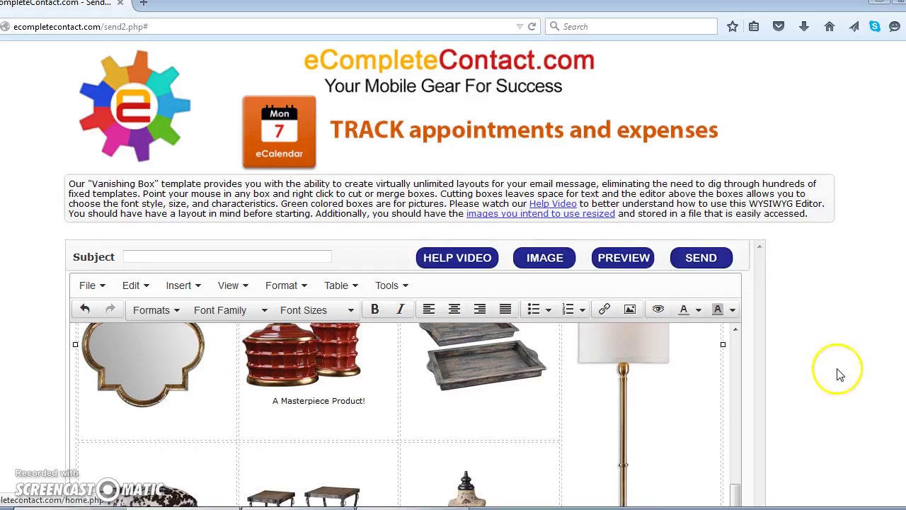
pyautogui.scroll(-3, 839, 374)
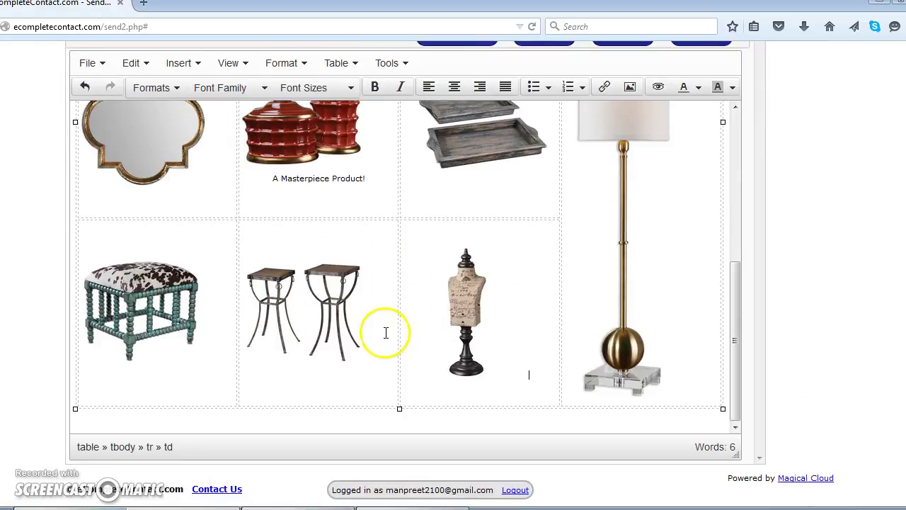
pyautogui.scroll(4, 398, 323)
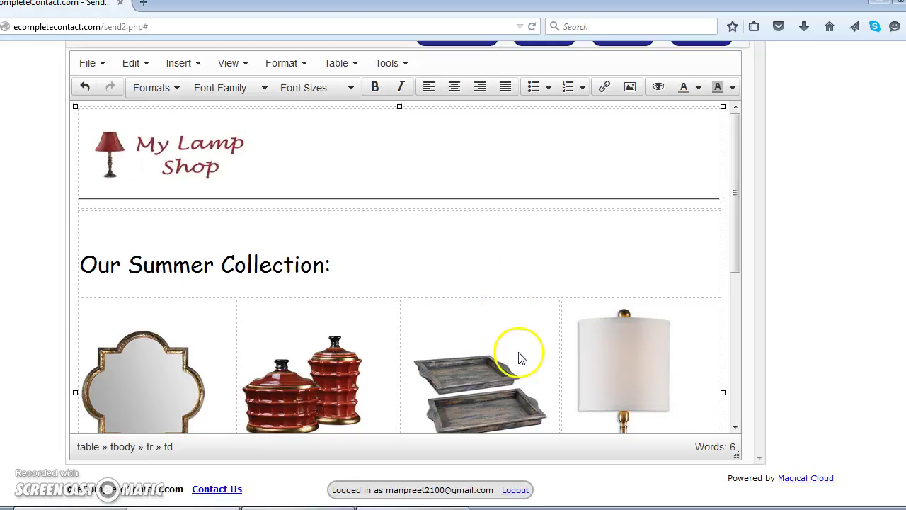
pyautogui.click(365, 244)
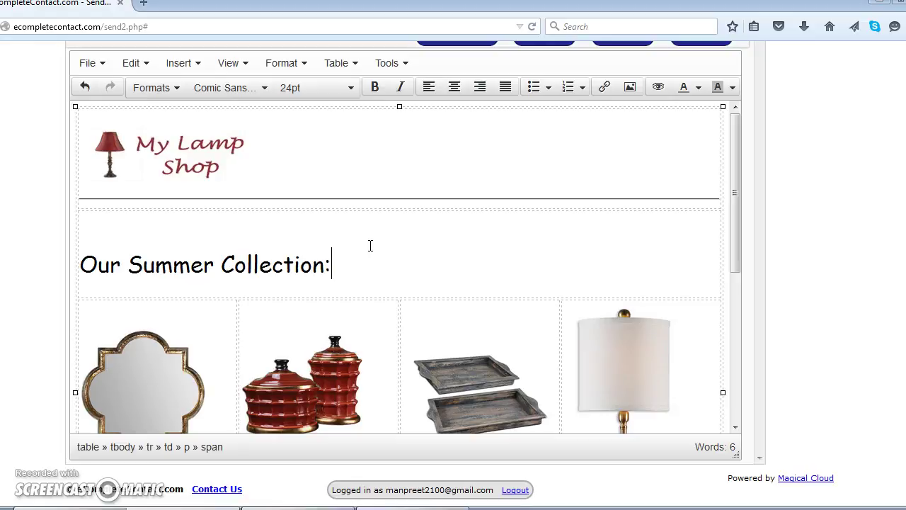
pyautogui.hotkey('ctrl', 'a')
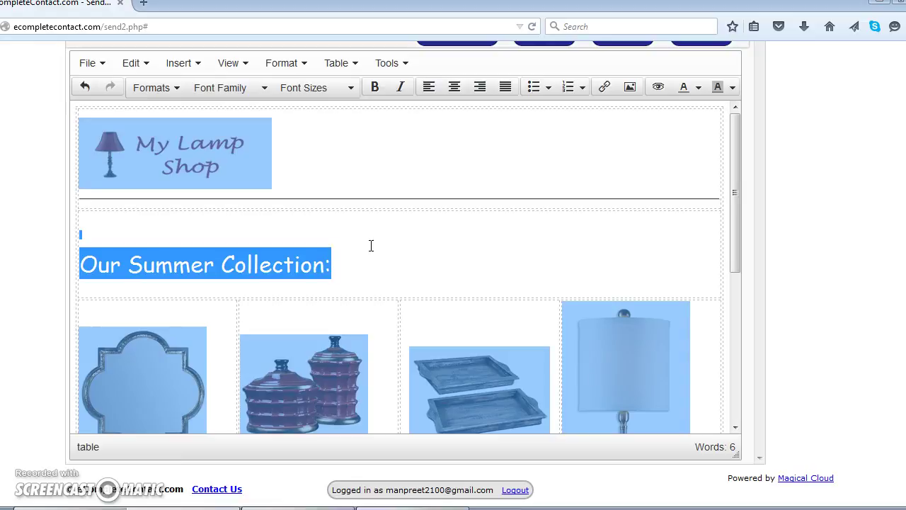
pyautogui.press('Delete')
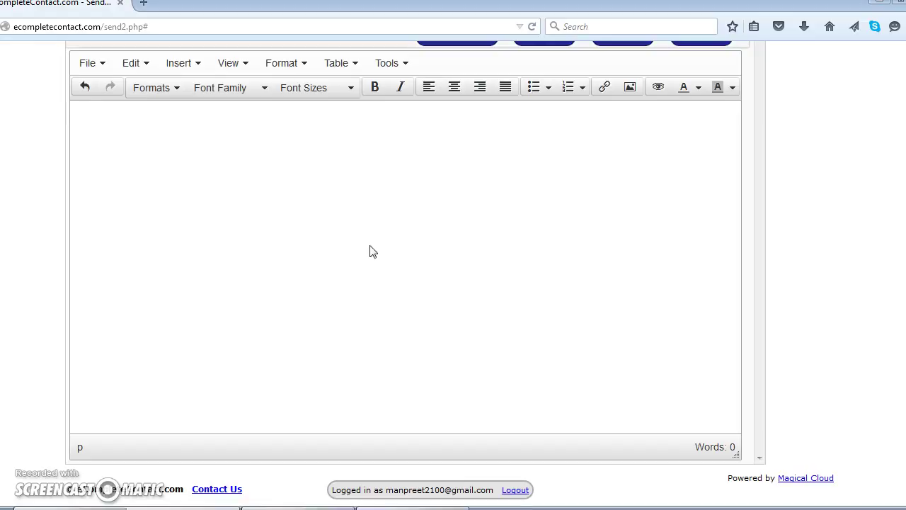
pyautogui.scroll(4, 373, 251)
pyautogui.scroll(-3, 376, 252)
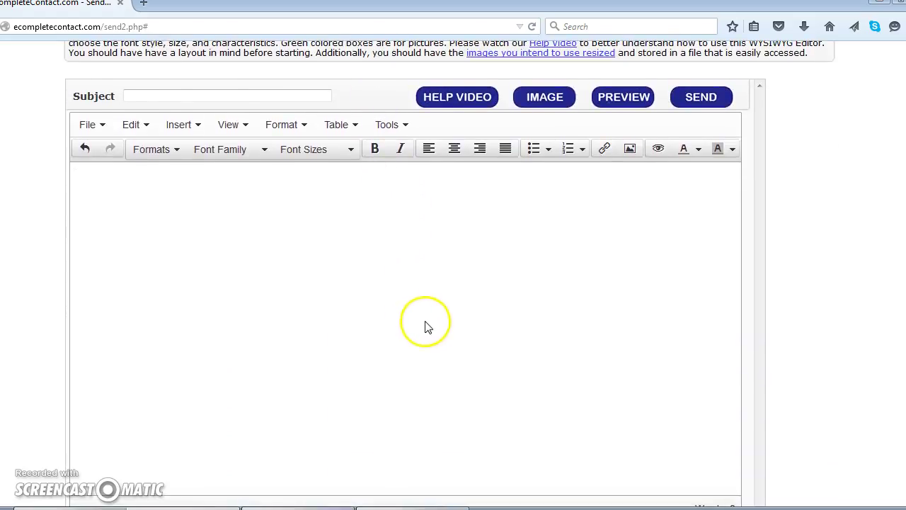
pyautogui.click(427, 325)
pyautogui.hotkey('ctrl', 'v')
pyautogui.click(521, 275)
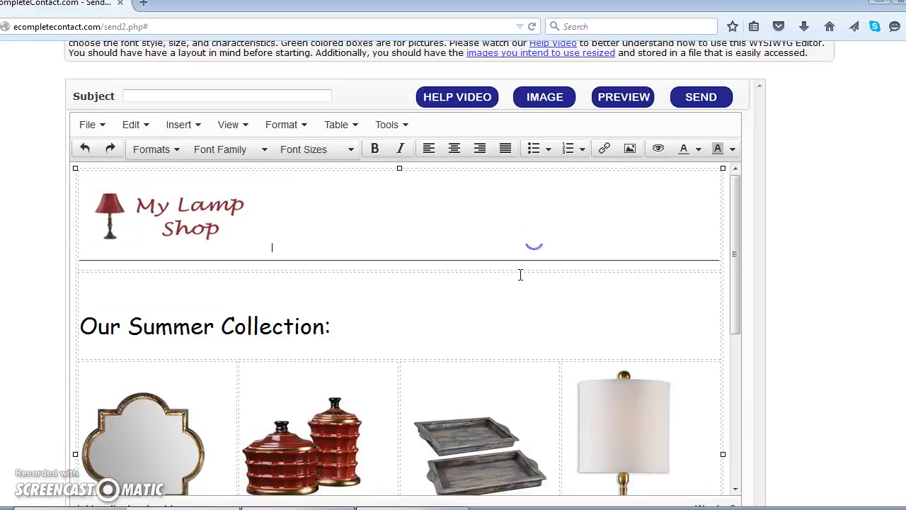
pyautogui.scroll(-4, 572, 334)
pyautogui.scroll(5, 633, 344)
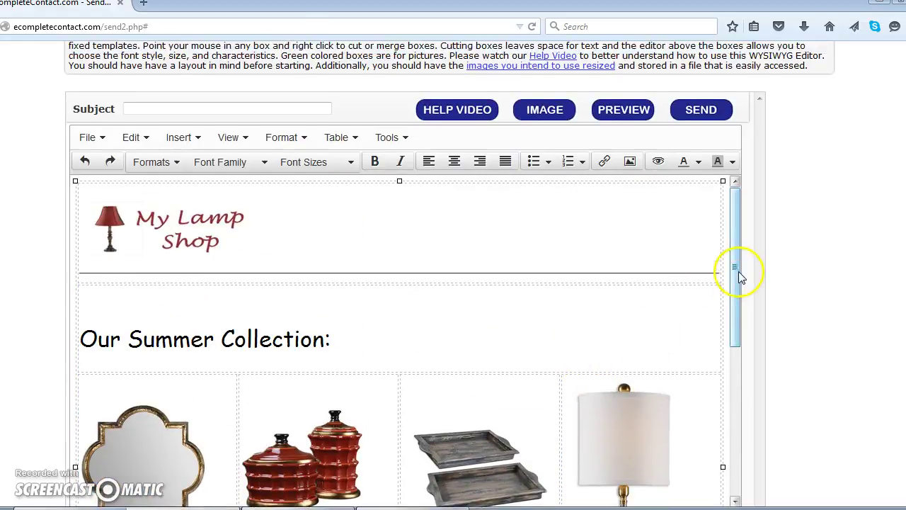
pyautogui.scroll(2, 736, 269)
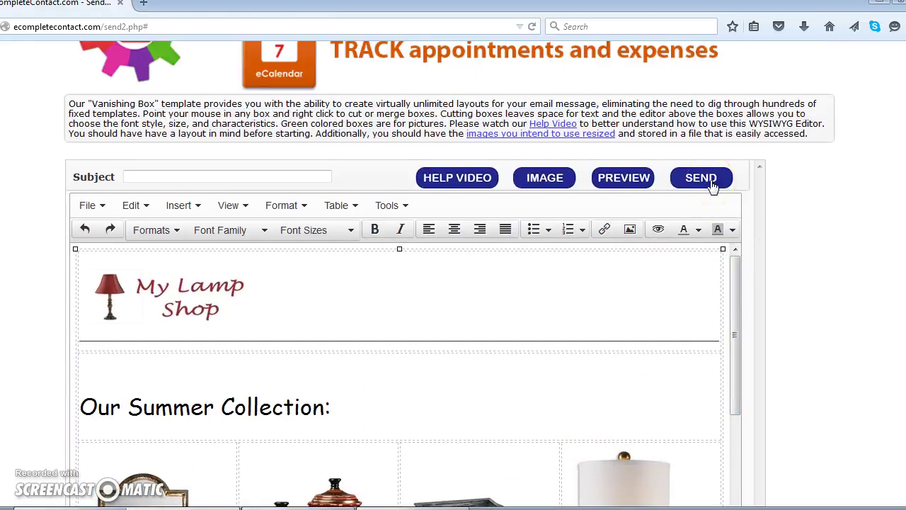
pyautogui.scroll(-3, 750, 209)
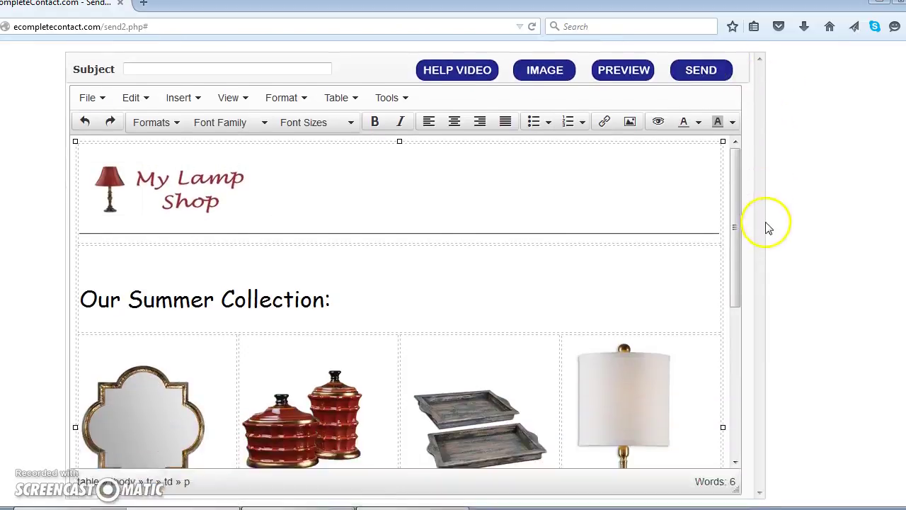
pyautogui.scroll(-1, 769, 228)
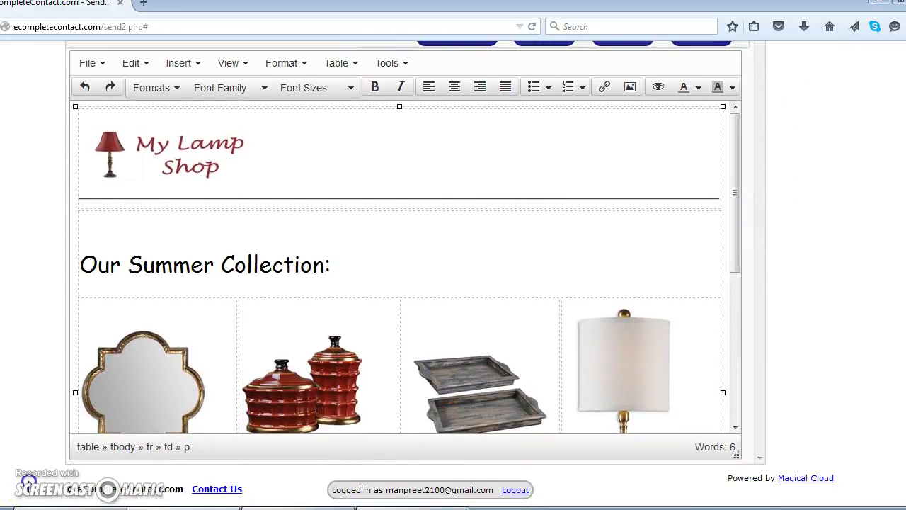